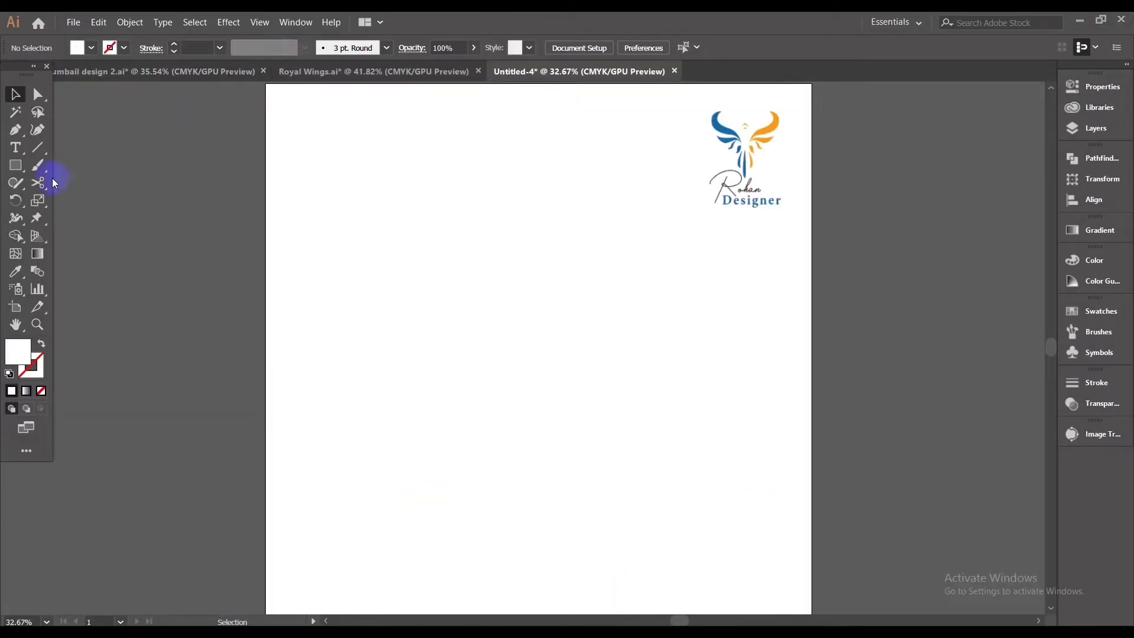
Step: Draw a horizontal rectangle about 650 by 52 px near the middle of the artboard and fill it with near-black
drag(18, 165, 69, 164)
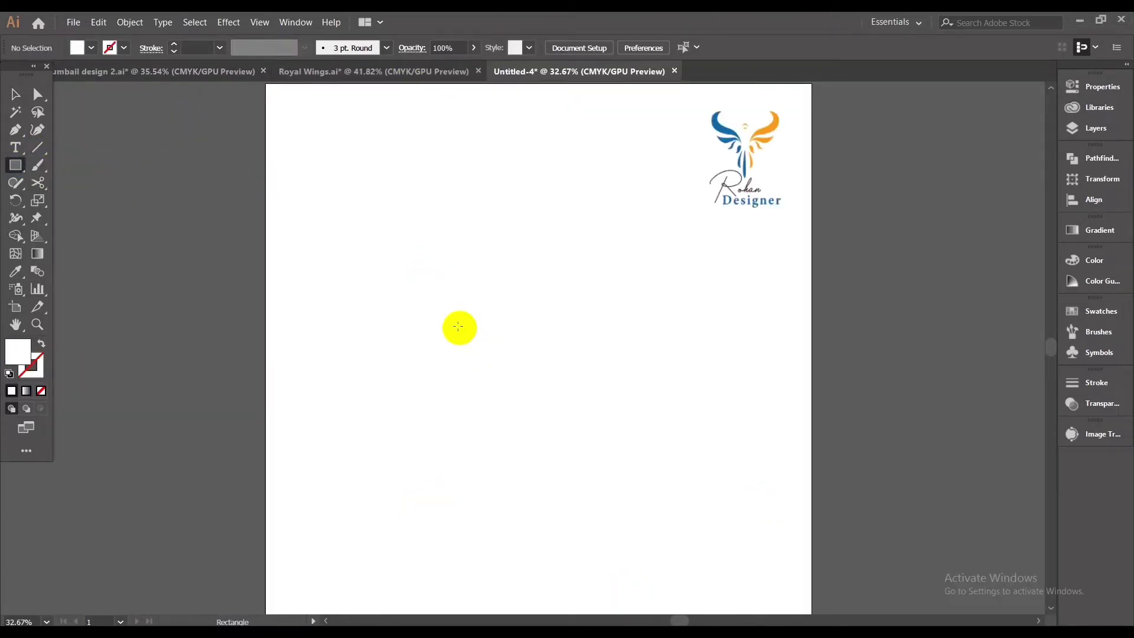
drag(503, 312, 682, 326)
double_click(20, 355)
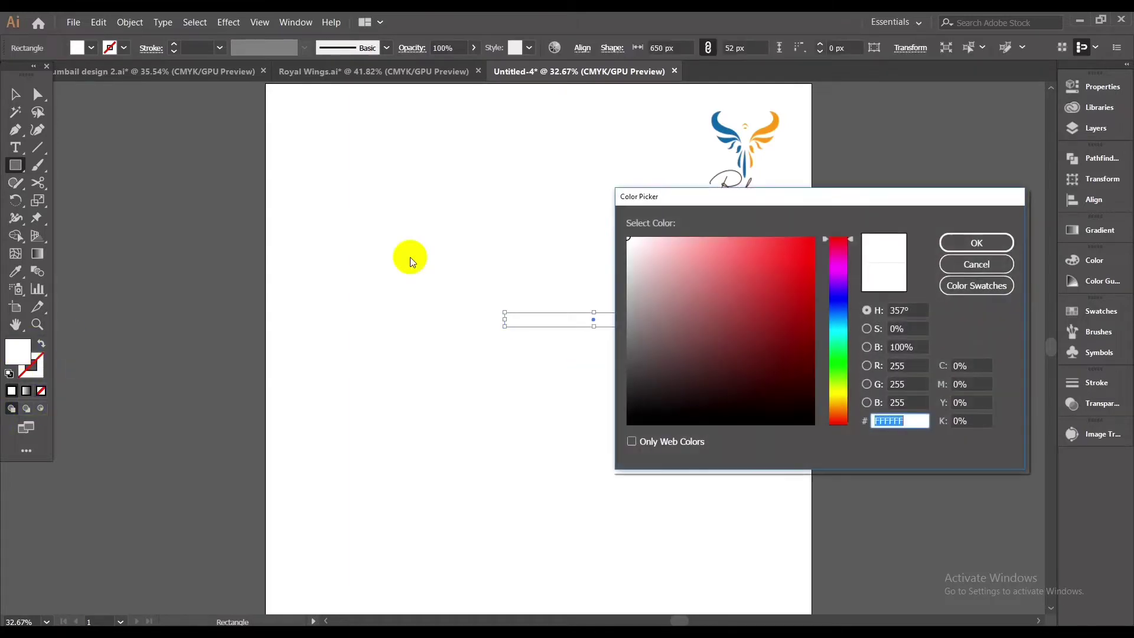
click(758, 391)
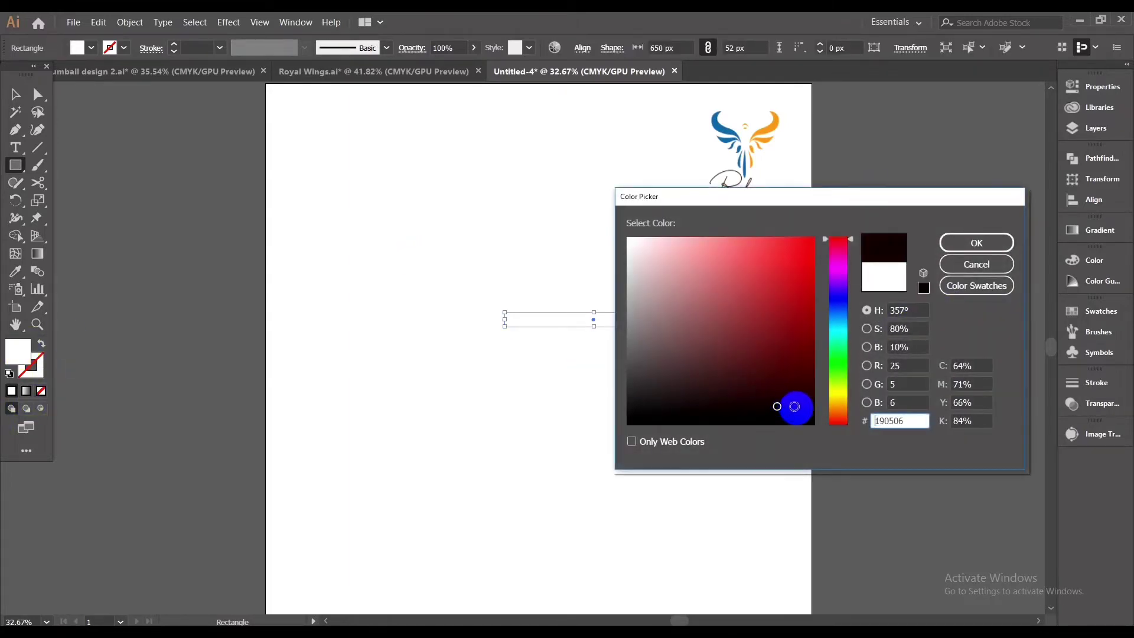
click(987, 243)
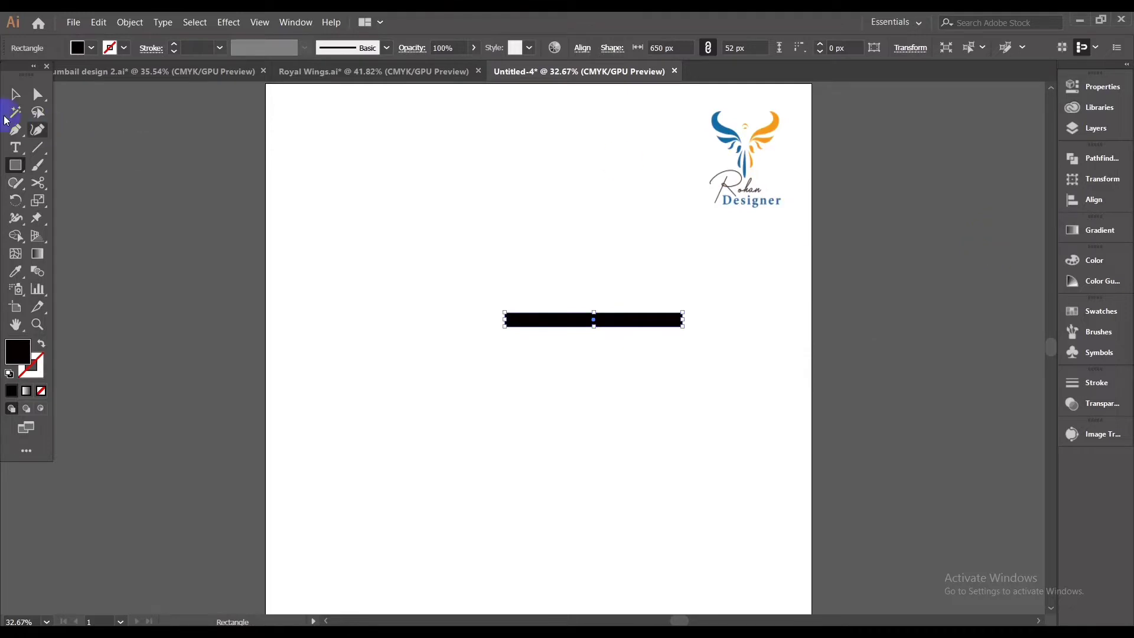
click(554, 399)
Step: Duplicate the black bar twice straight below the original to make a stack of three horizontal bars
scroll(577, 415, up, 2)
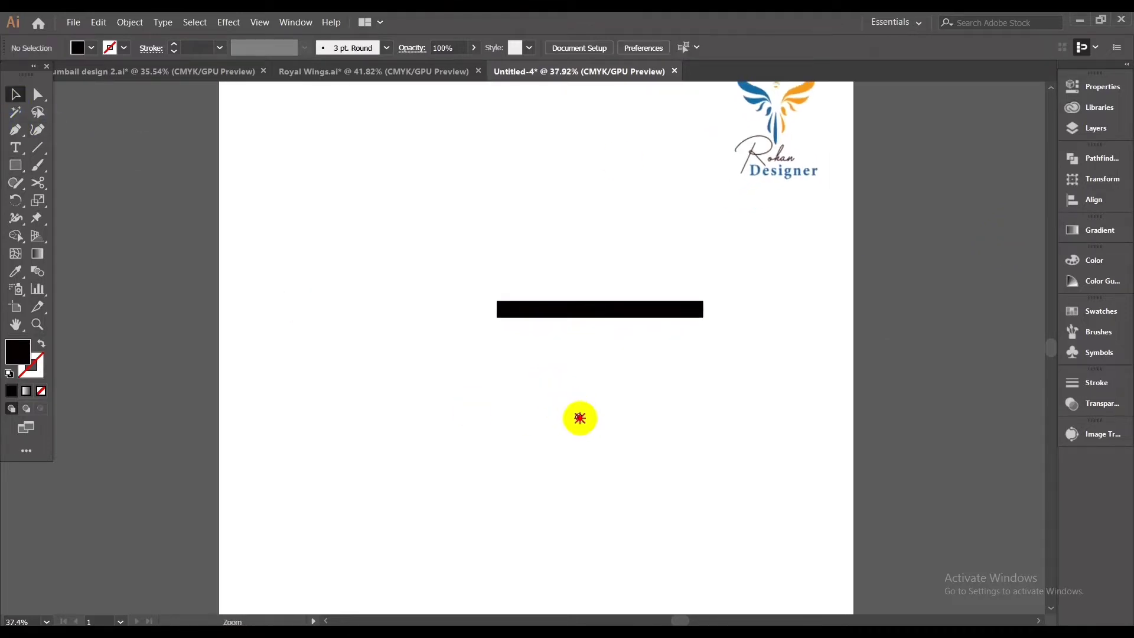
drag(598, 418, 596, 440)
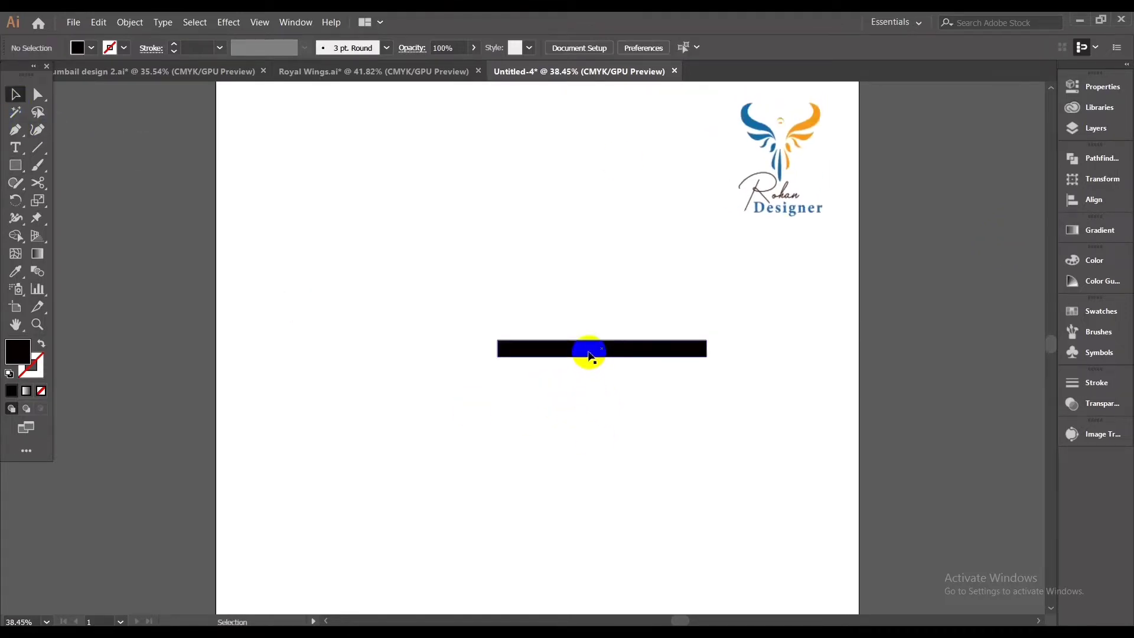
drag(591, 355, 721, 448)
click(611, 451)
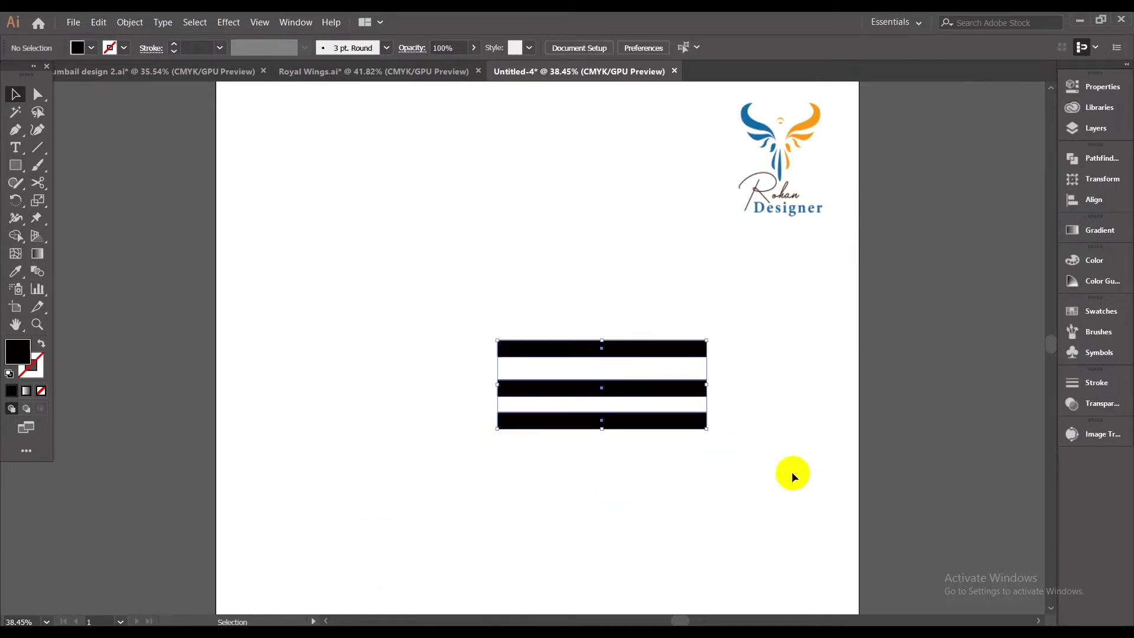
click(574, 203)
Step: Create a reflected copy of all three bars across the vertical axis
drag(427, 318, 762, 506)
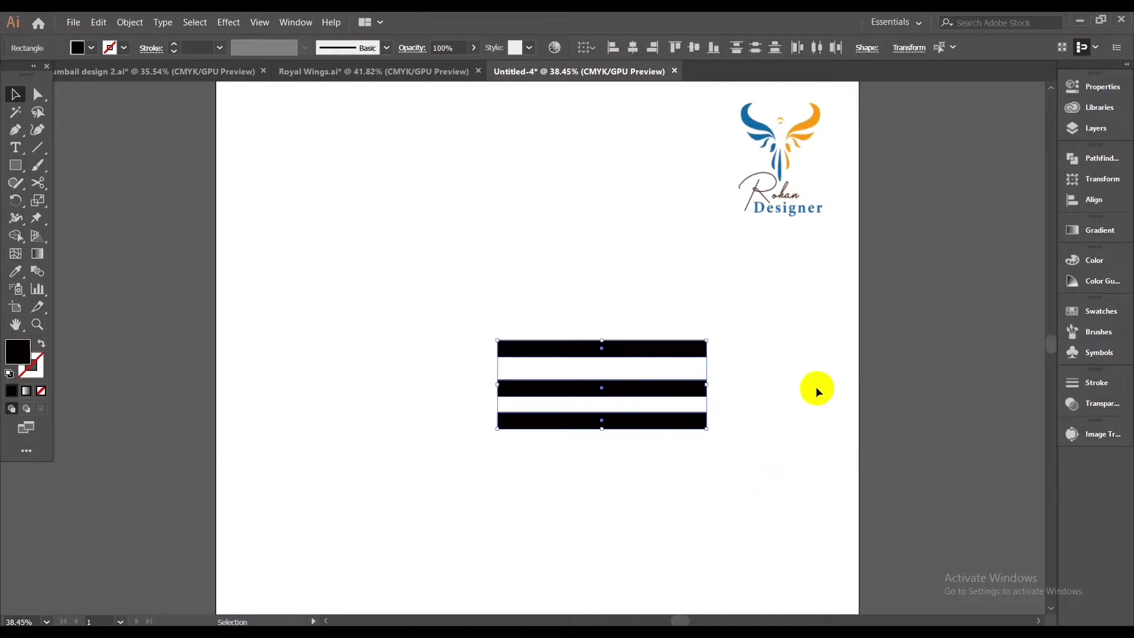
right_click(774, 376)
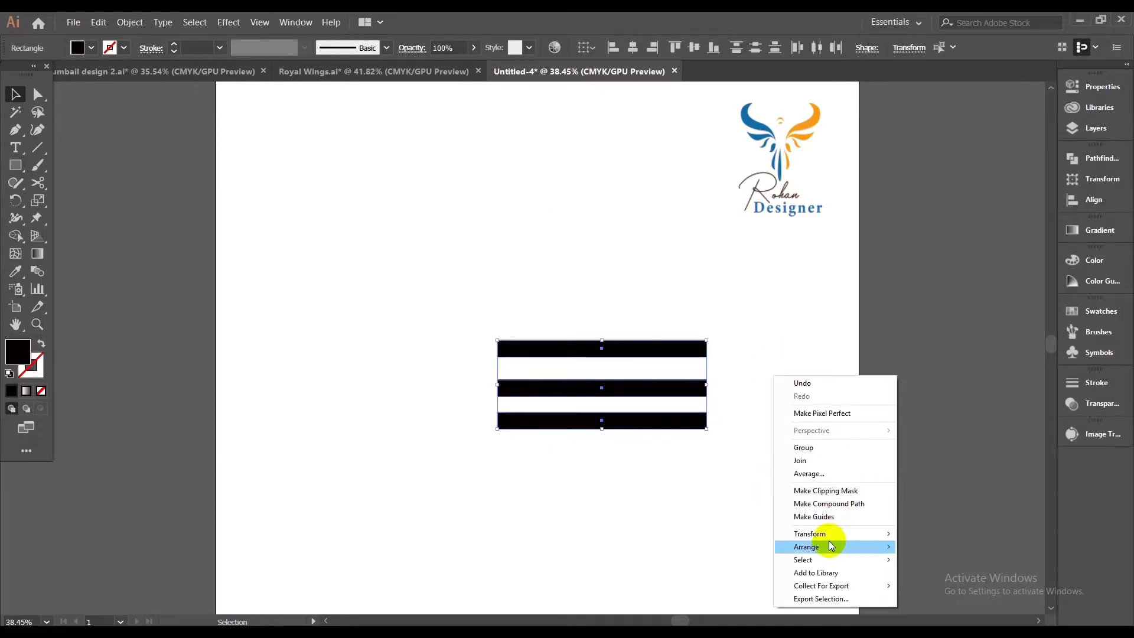
mouse_move(823, 534)
click(931, 573)
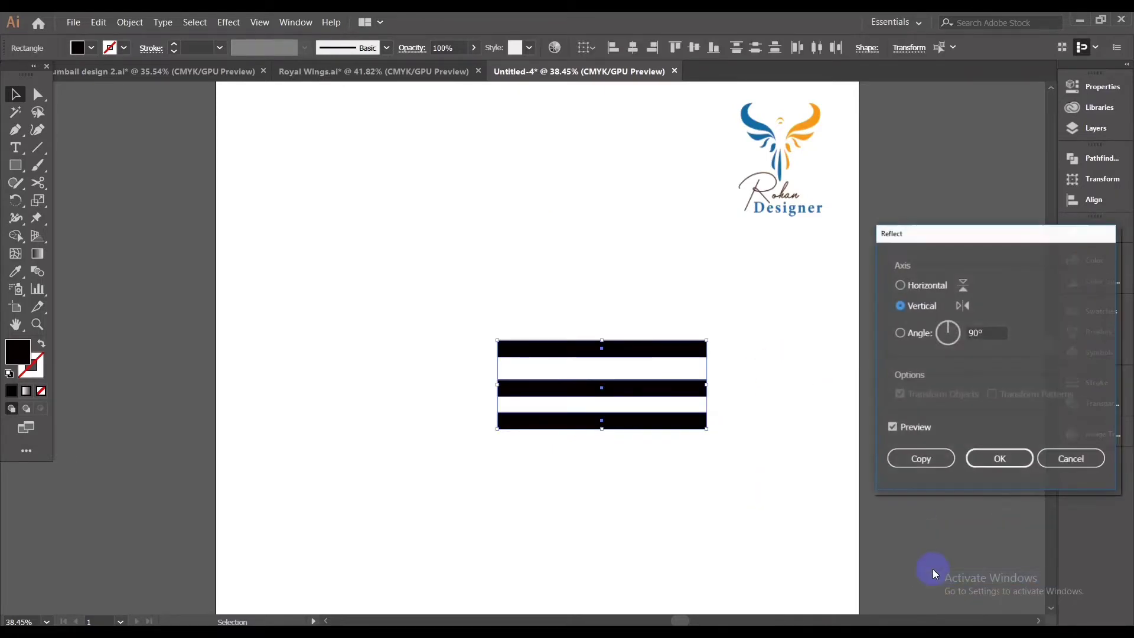
click(927, 459)
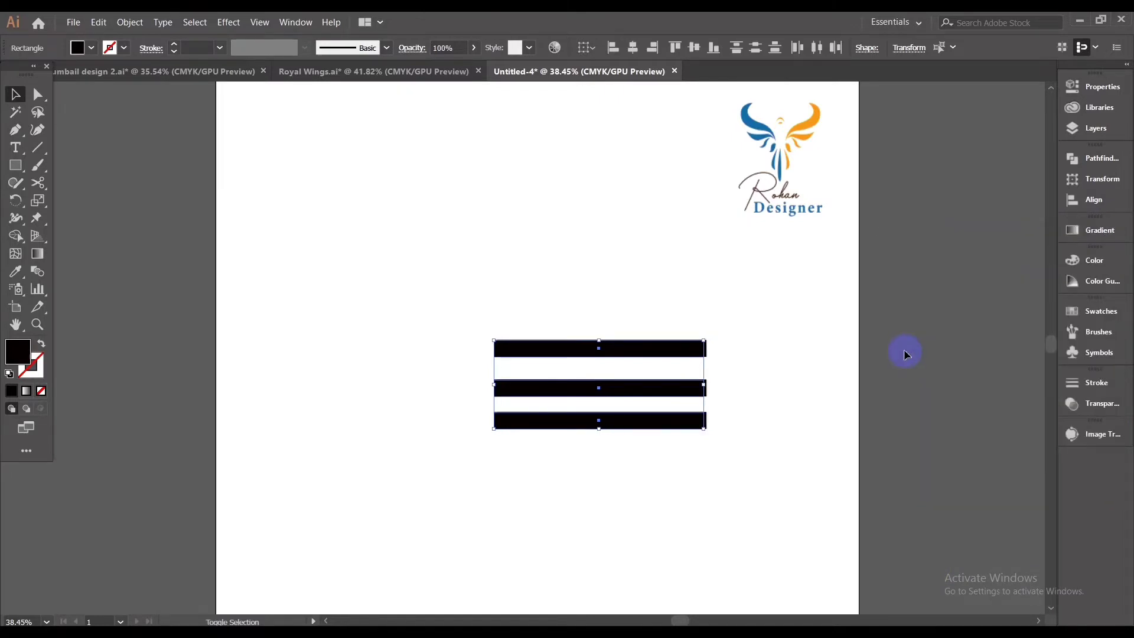
Step: Nudge the copied bars left until a narrow gap separates them from the original set
key(Left)
key(Left)
key(Left)
key(Left)
key(Left)
key(Left)
key(Left)
key(Left)
key(Left)
key(Left)
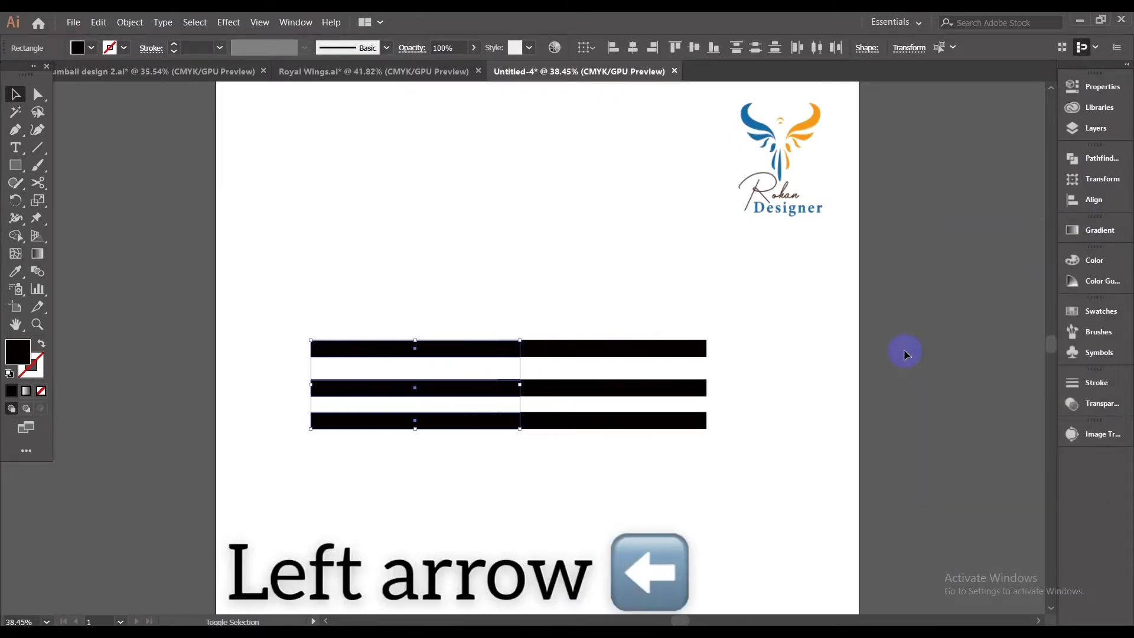
key(Left)
key(Left)
key(Left)
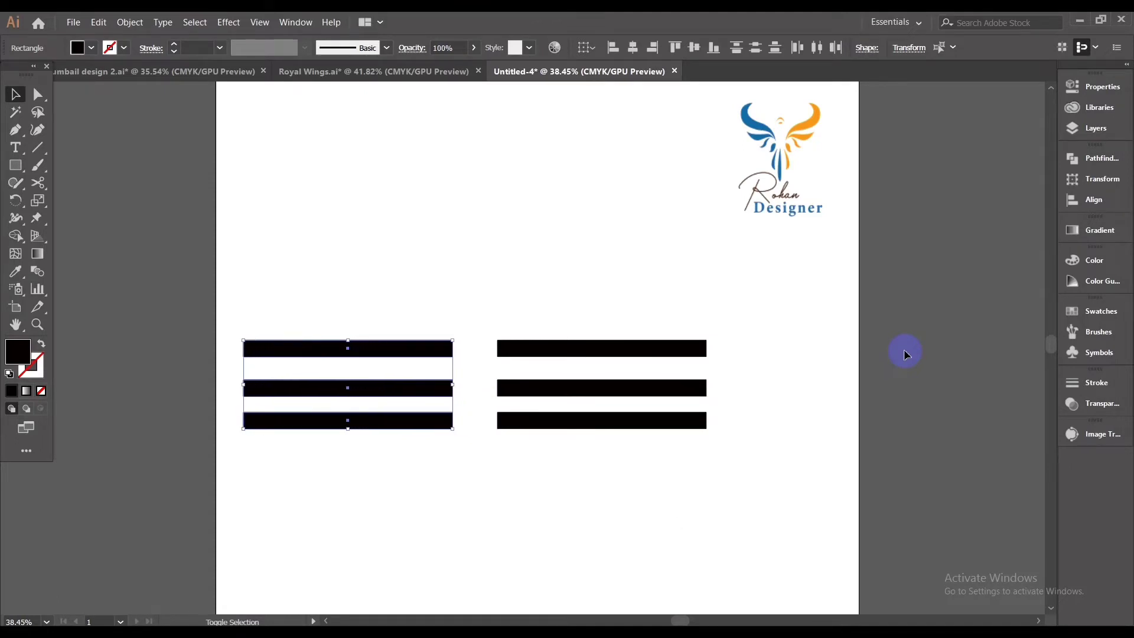
Step: Move all six bars together so both stacks sit roughly centred across the artboard
click(349, 244)
drag(273, 271, 677, 460)
drag(412, 397, 498, 387)
click(647, 483)
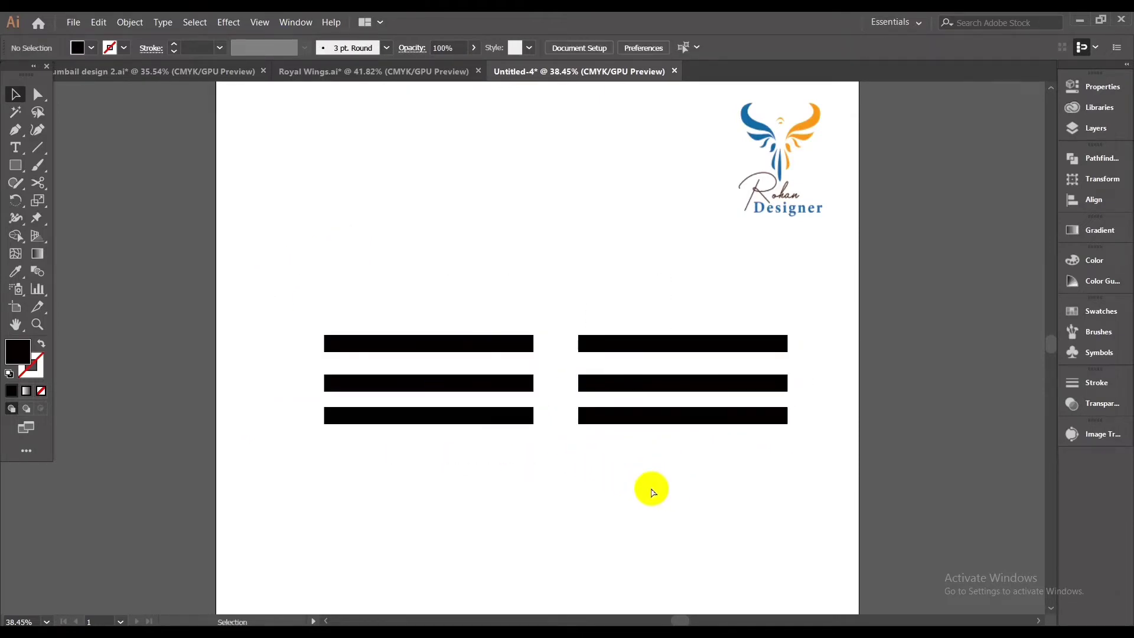
scroll(656, 490, up, 1)
drag(304, 248, 805, 451)
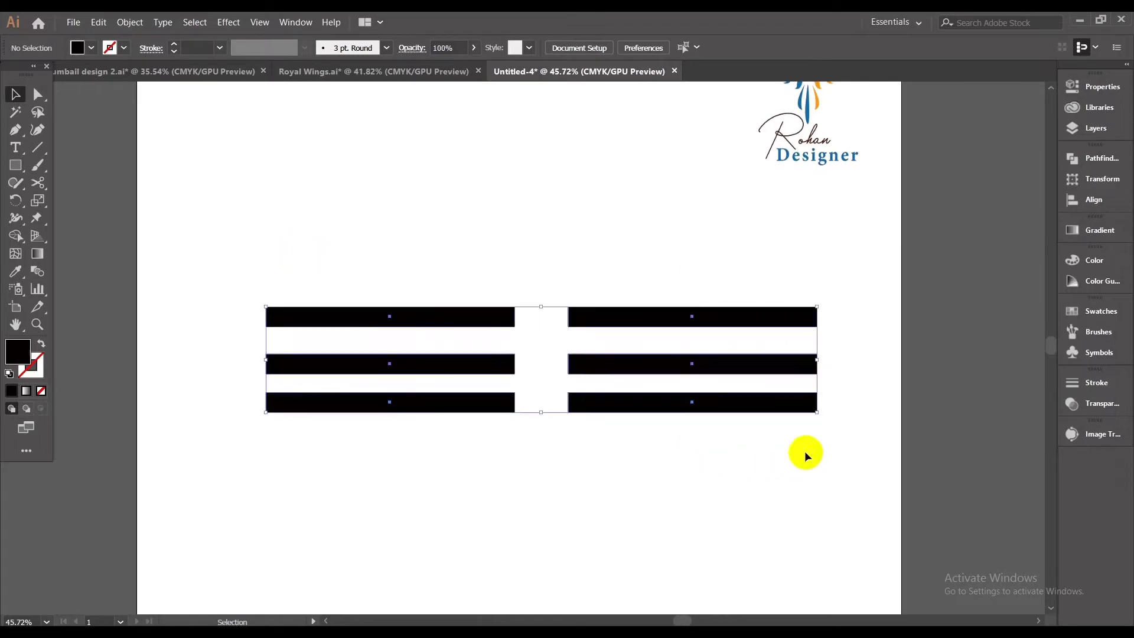
drag(599, 367, 557, 366)
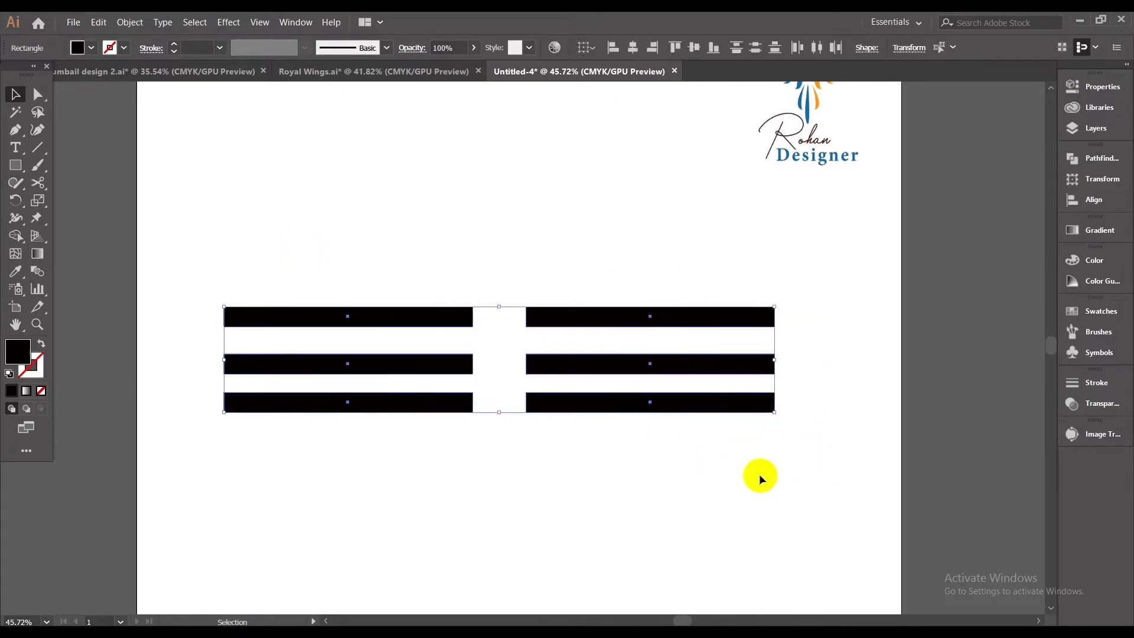
Step: Stretch all six bars horizontally in both directions so they span most of the artboard's width
drag(773, 359, 842, 359)
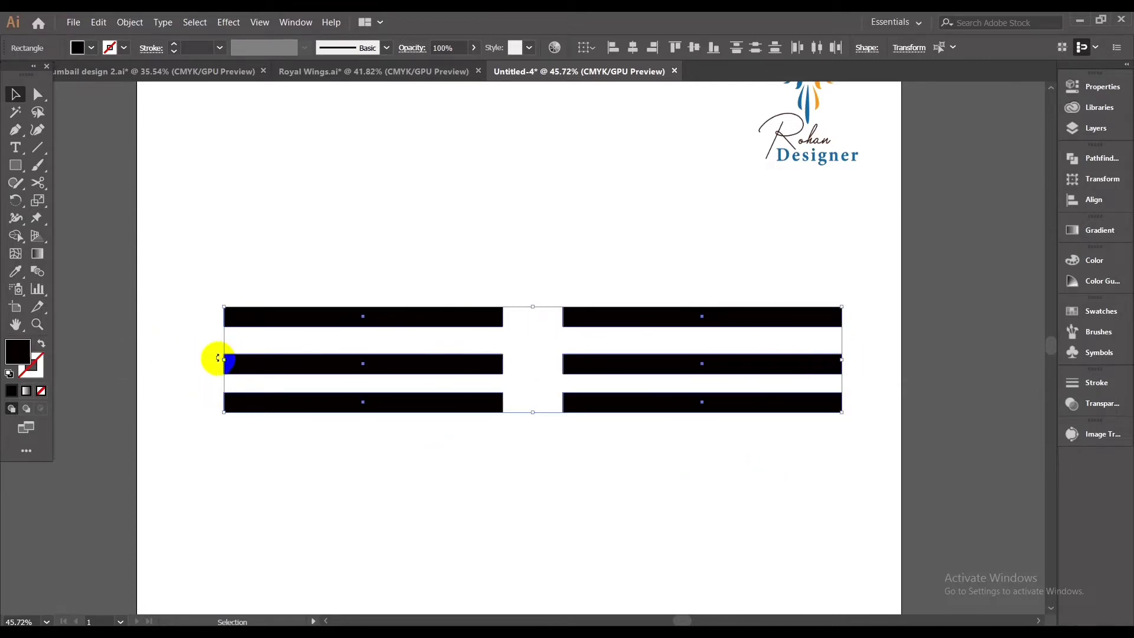
mouse_move(224, 359)
mouse_down()
mouse_move(180, 356)
mouse_move(202, 360)
mouse_up()
click(456, 227)
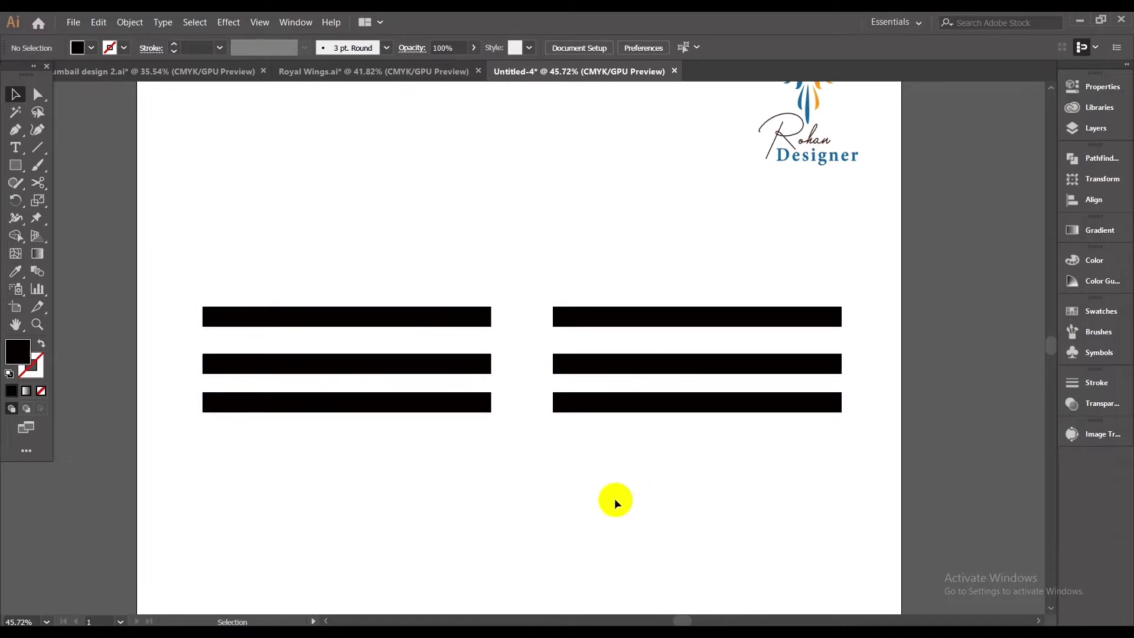
Step: Create a three-sided polygon with a 50 px radius below the bars and swap its fill and stroke to leave an outline
scroll(613, 503, left, 2)
scroll(608, 505, right, 1)
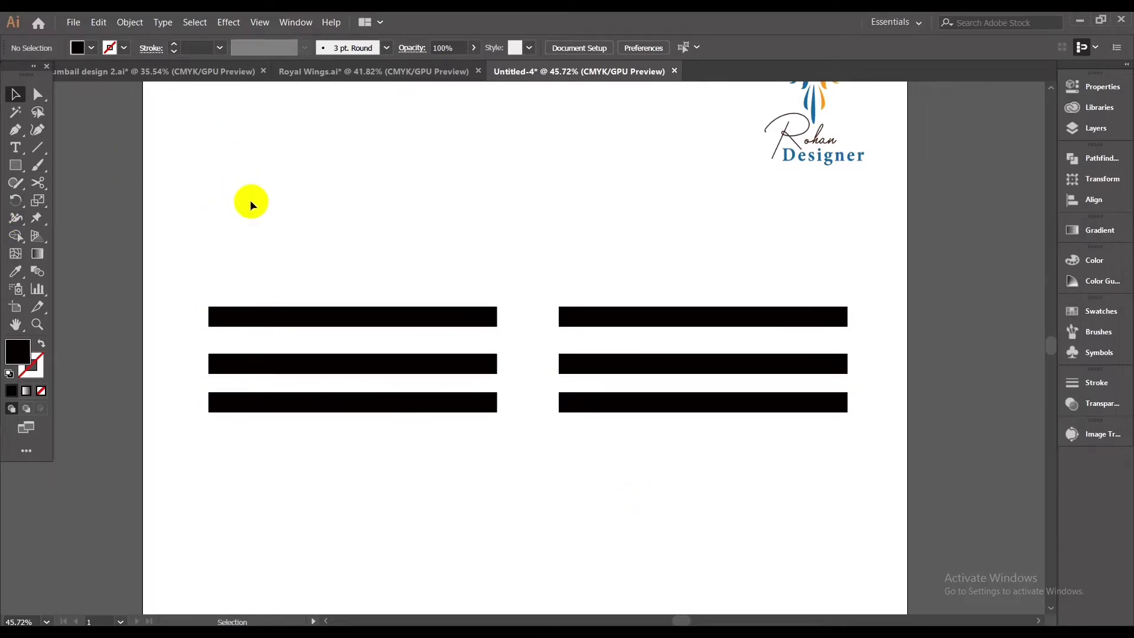
drag(13, 166, 73, 218)
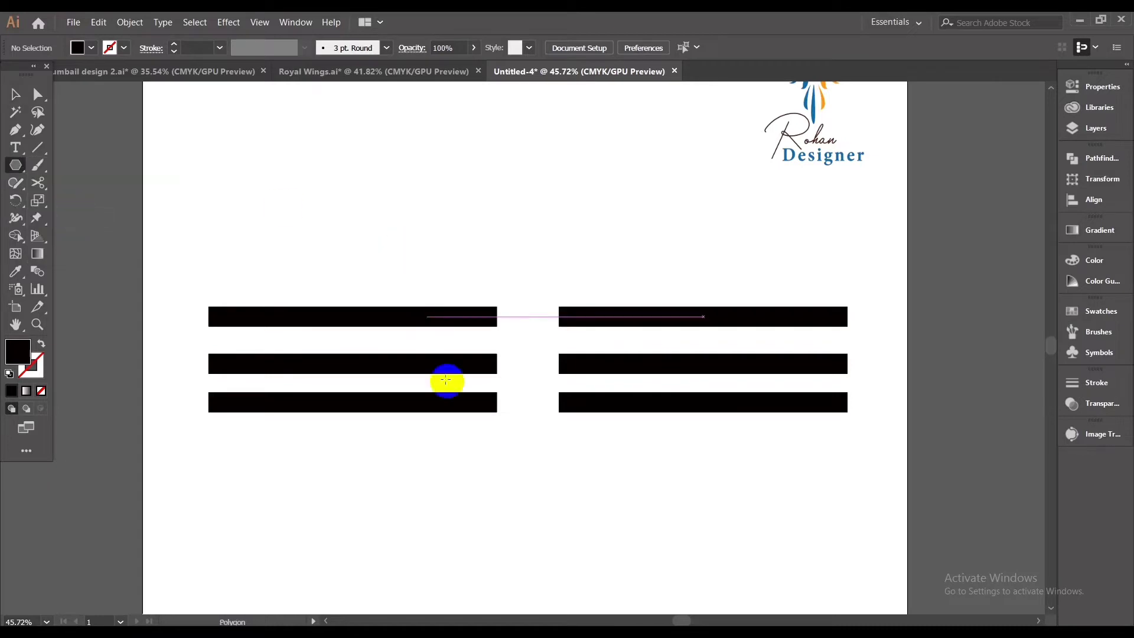
click(470, 484)
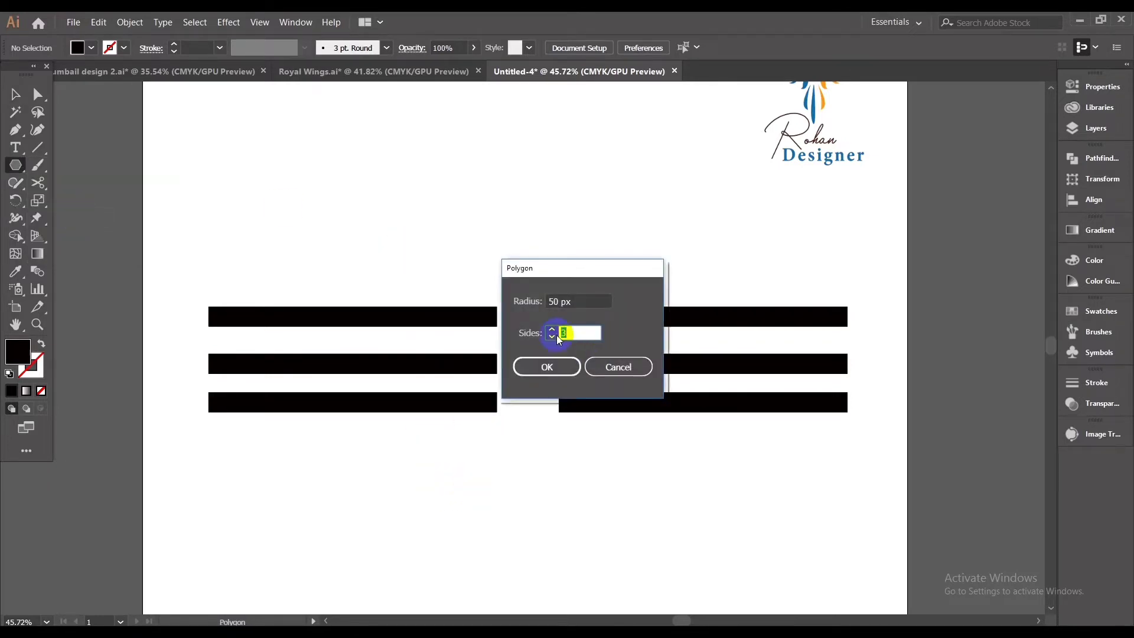
click(551, 366)
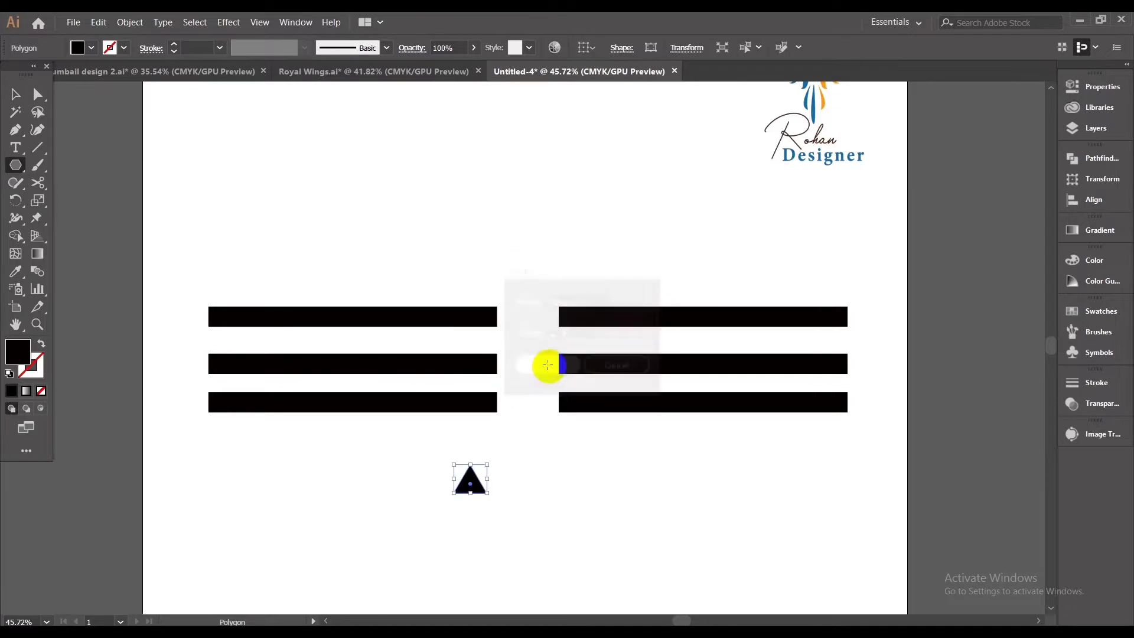
click(43, 345)
click(39, 370)
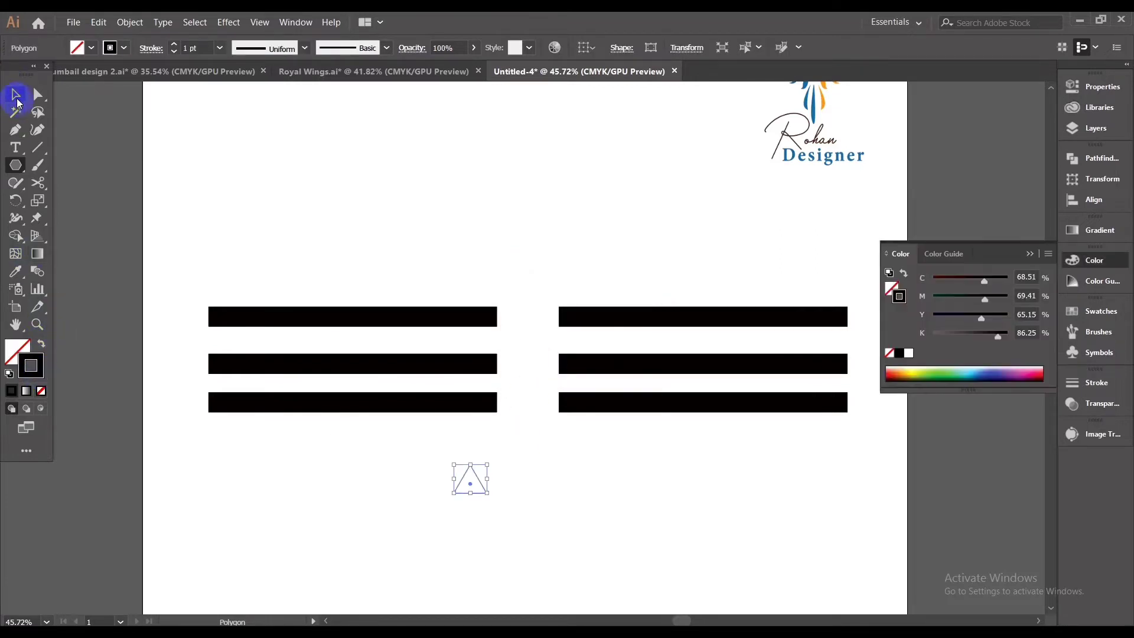
click(15, 98)
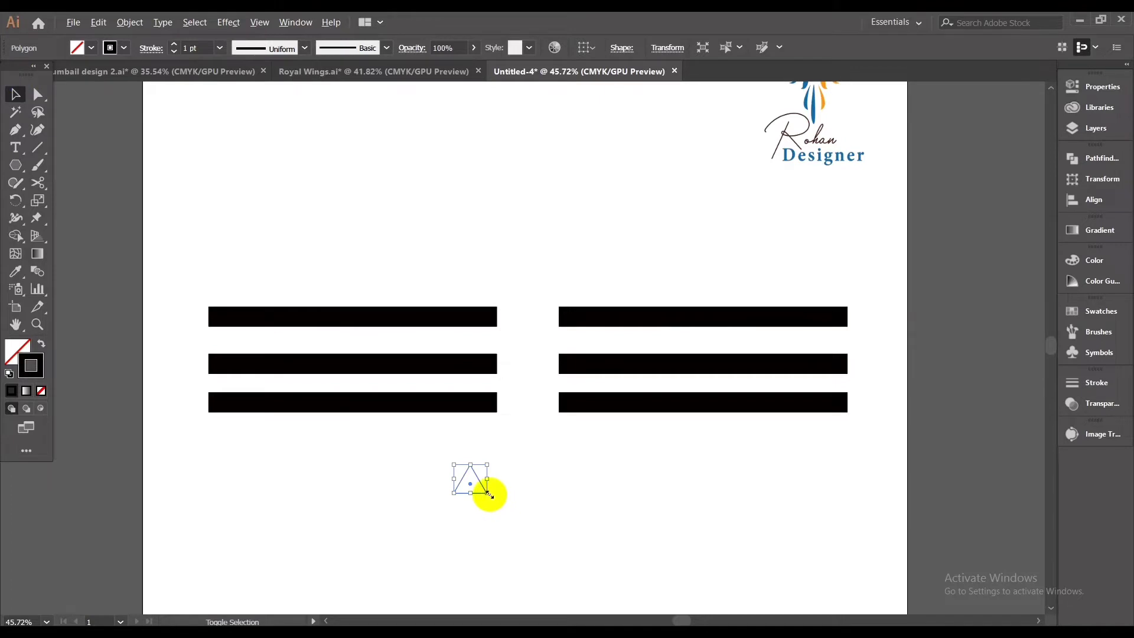
Step: Enlarge the triangle outline proportionally from its centre until its apex reaches just above the top bars
drag(487, 494, 593, 565)
click(596, 567)
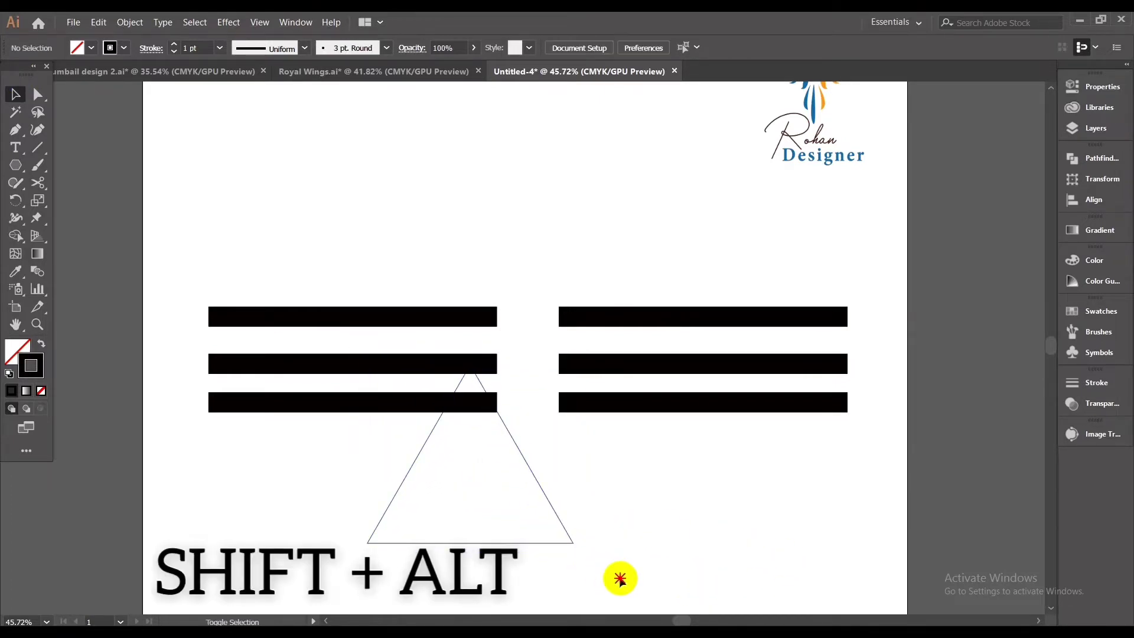
click(560, 520)
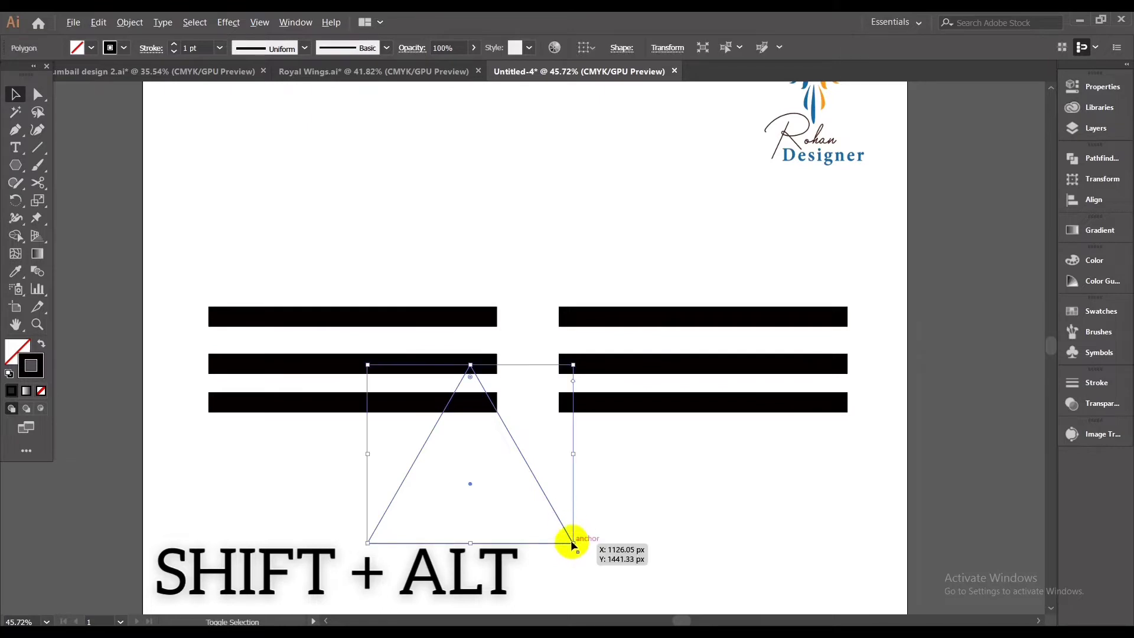
drag(573, 543, 634, 577)
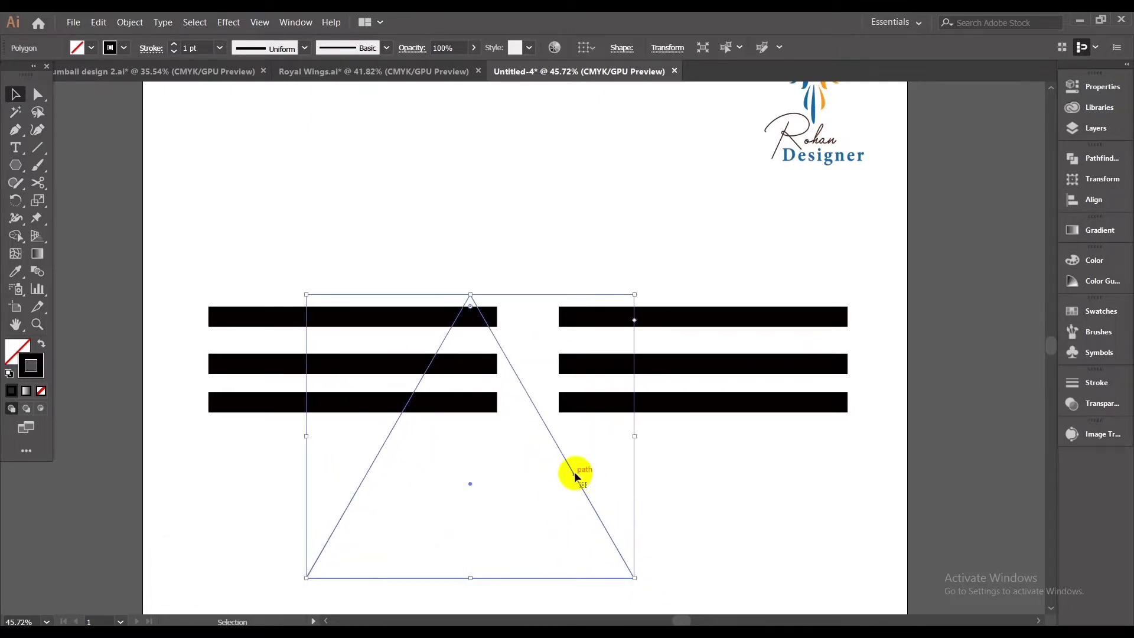
Step: Rotate the triangle 180° to point downward and centre it over the gap between the two bar stacks
drag(571, 452, 573, 351)
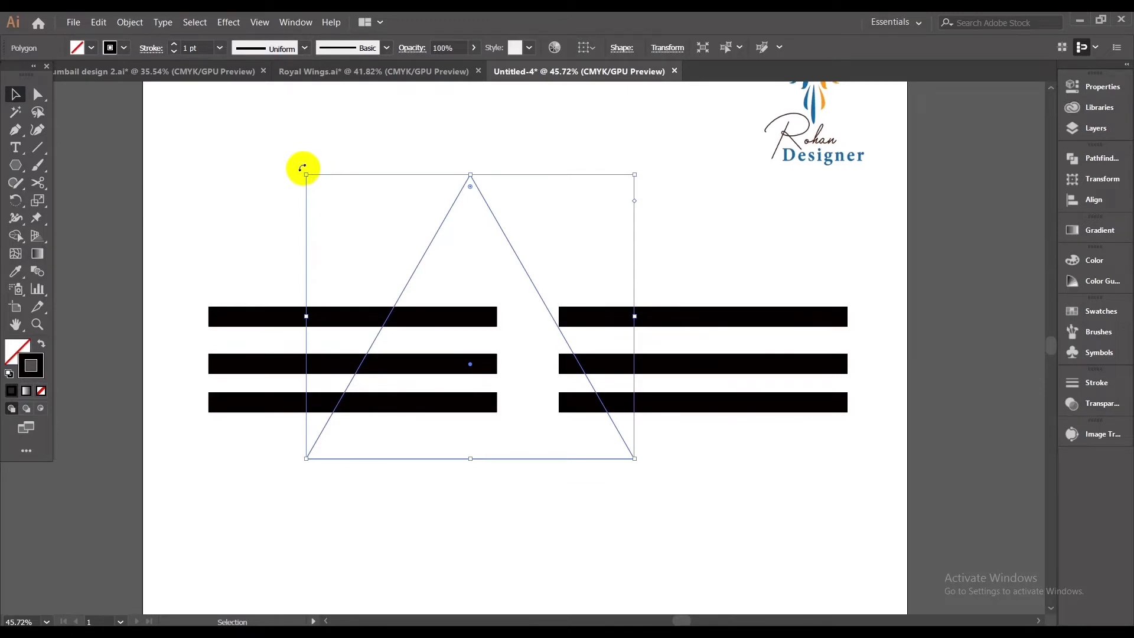
drag(302, 168, 525, 435)
drag(461, 269, 505, 256)
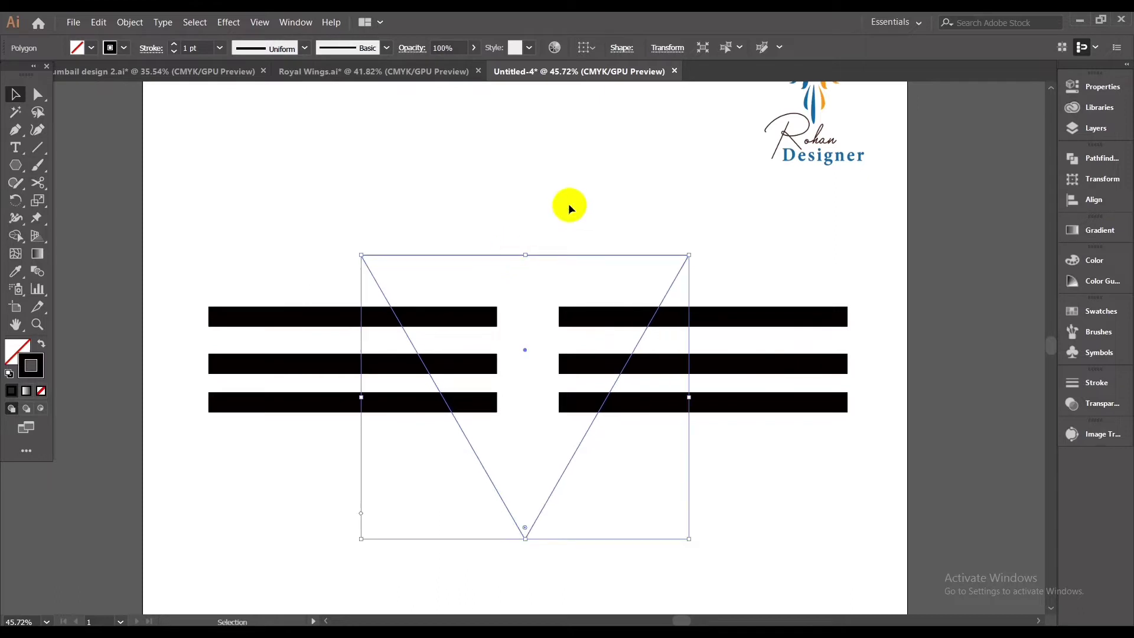
click(569, 207)
Step: Widen the triangle symmetrically to about 2057 px so its slanted sides cross the outer ends of the top bars
scroll(674, 461, up, 1)
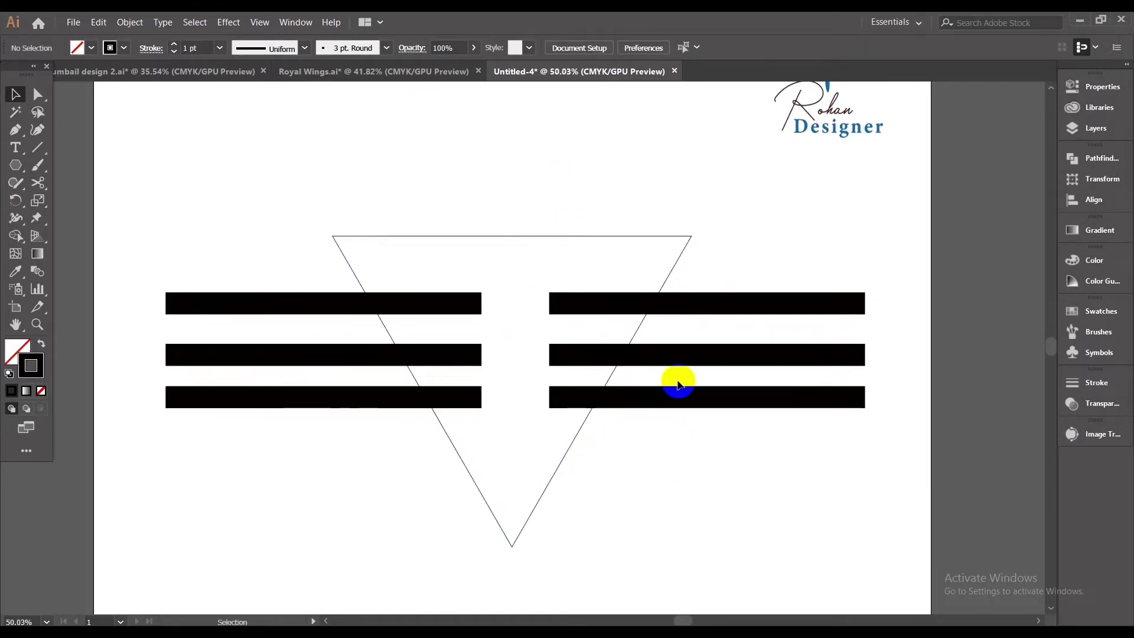
click(645, 319)
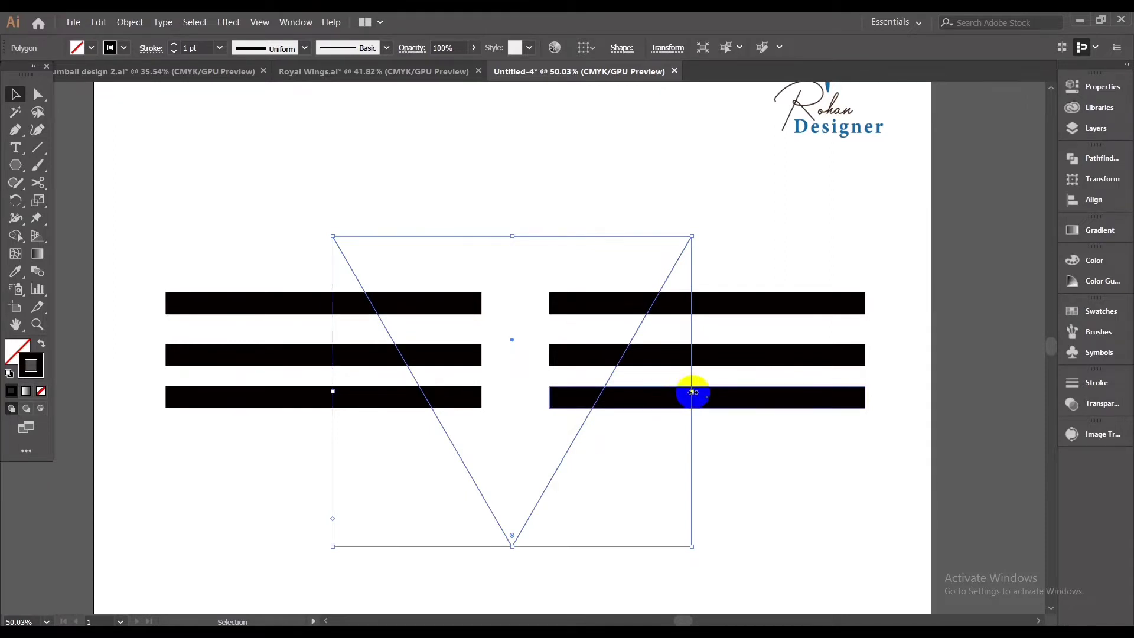
drag(692, 392, 942, 462)
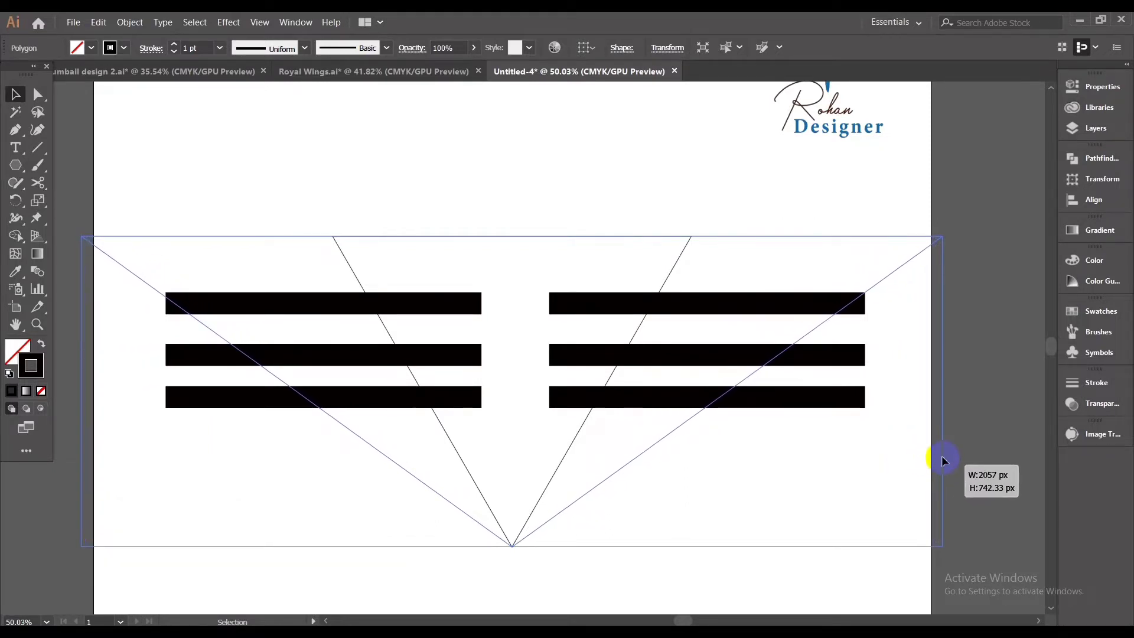
click(385, 167)
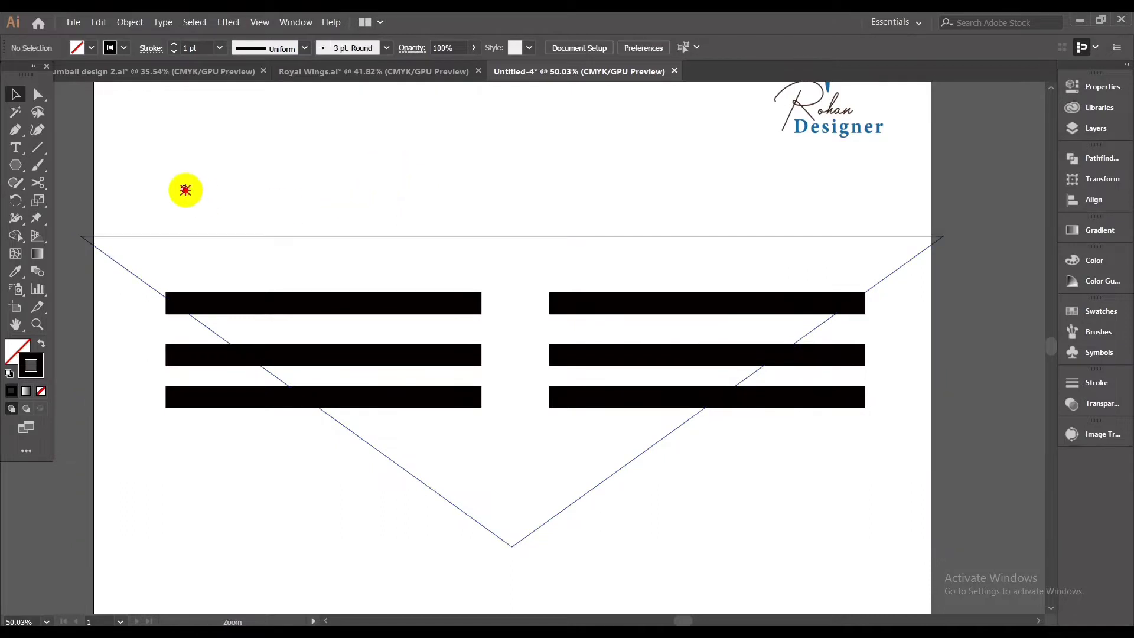
Step: Narrow the triangle symmetrically to 2043 px wide so its slanted sides pass through the upper outer corners of the top bars
scroll(186, 189, up, 3)
scroll(157, 420, up, 2)
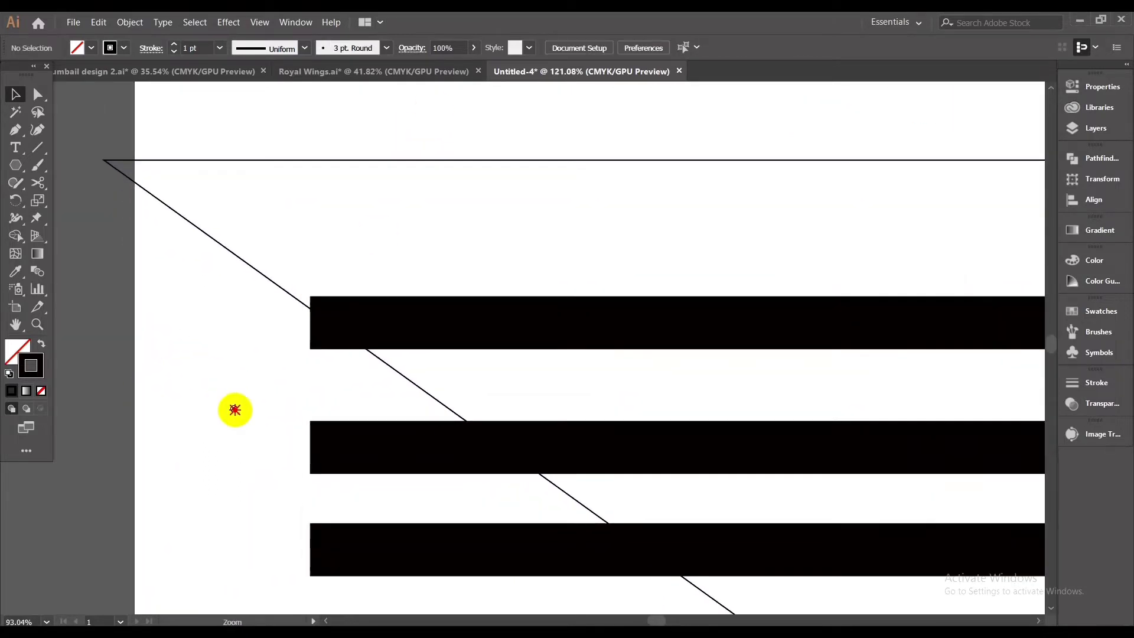
scroll(235, 409, up, 3)
click(380, 235)
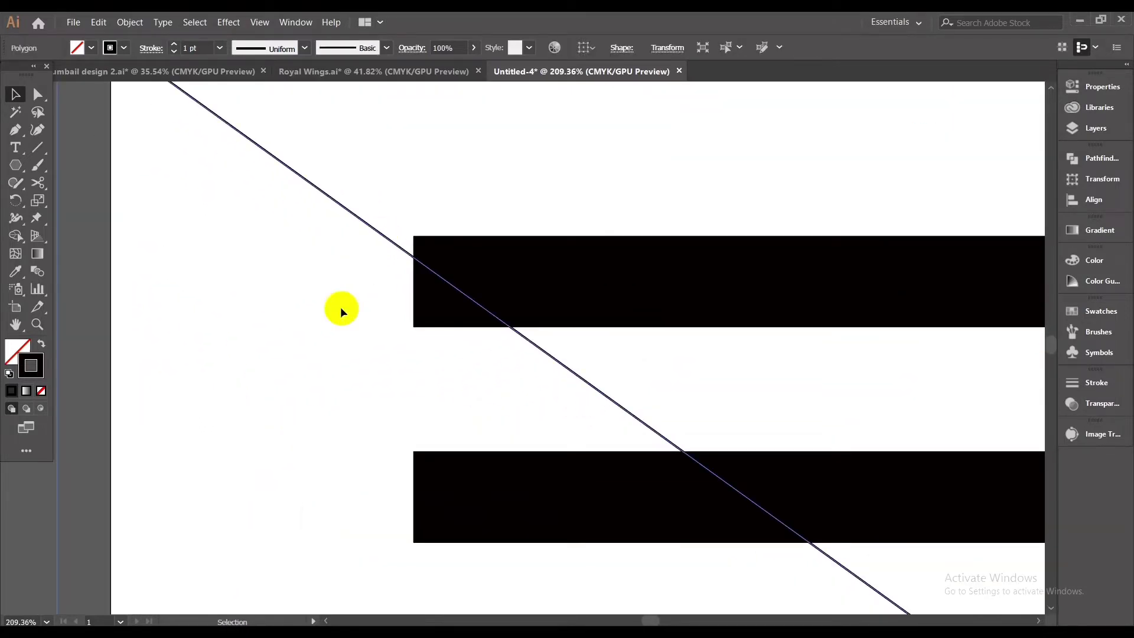
scroll(290, 358, down, 3)
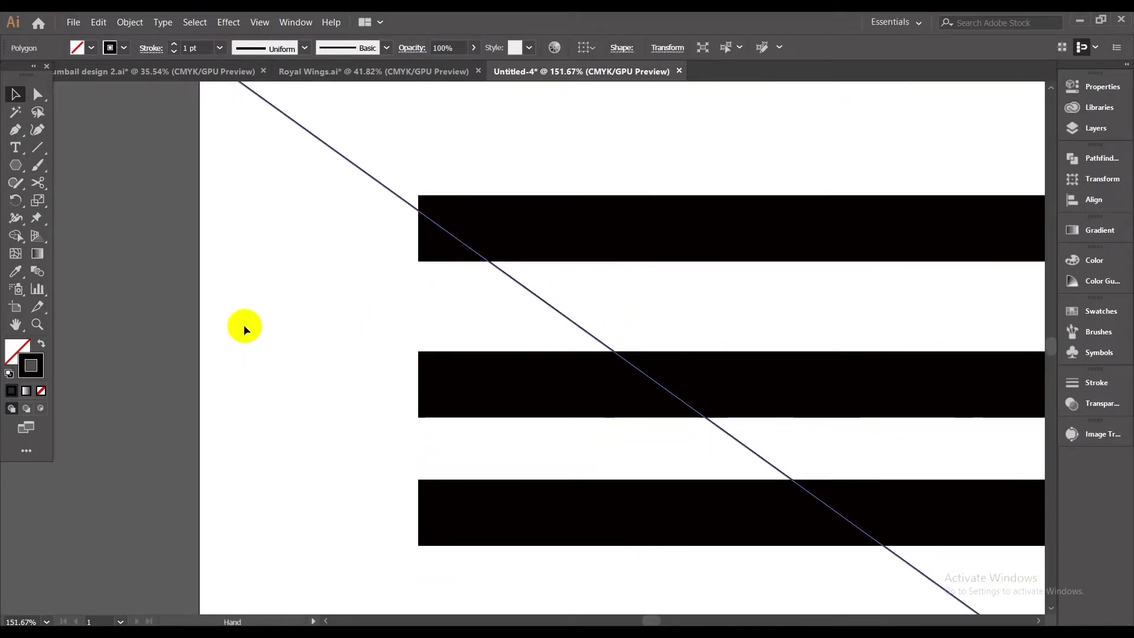
drag(161, 495, 185, 468)
click(266, 440)
scroll(314, 422, down, 1)
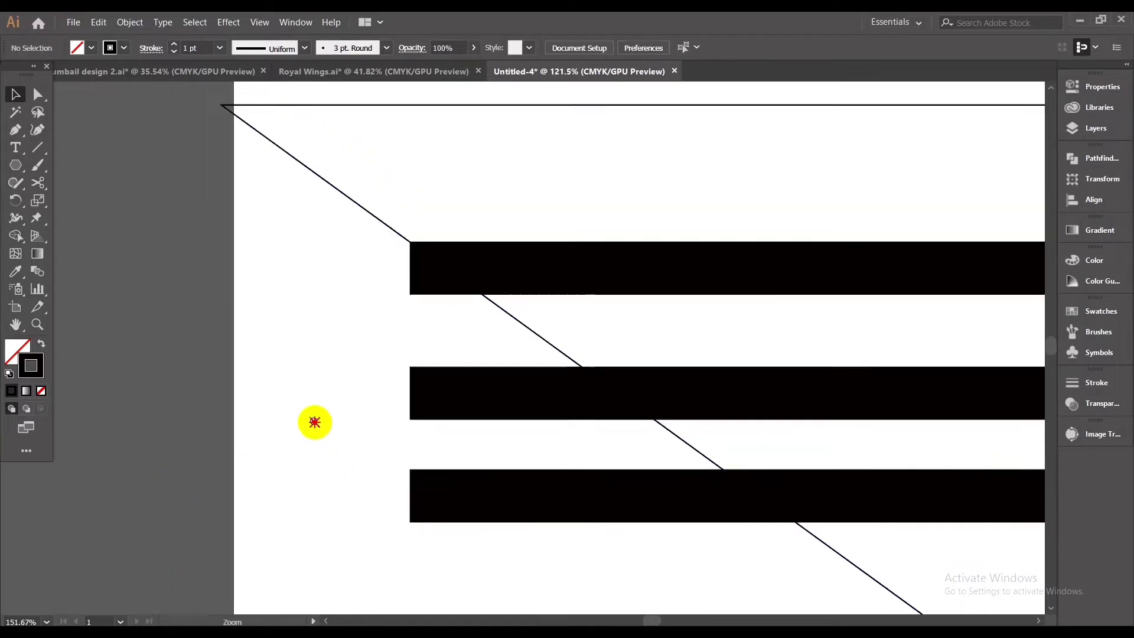
scroll(314, 422, down, 2)
scroll(630, 185, down, 3)
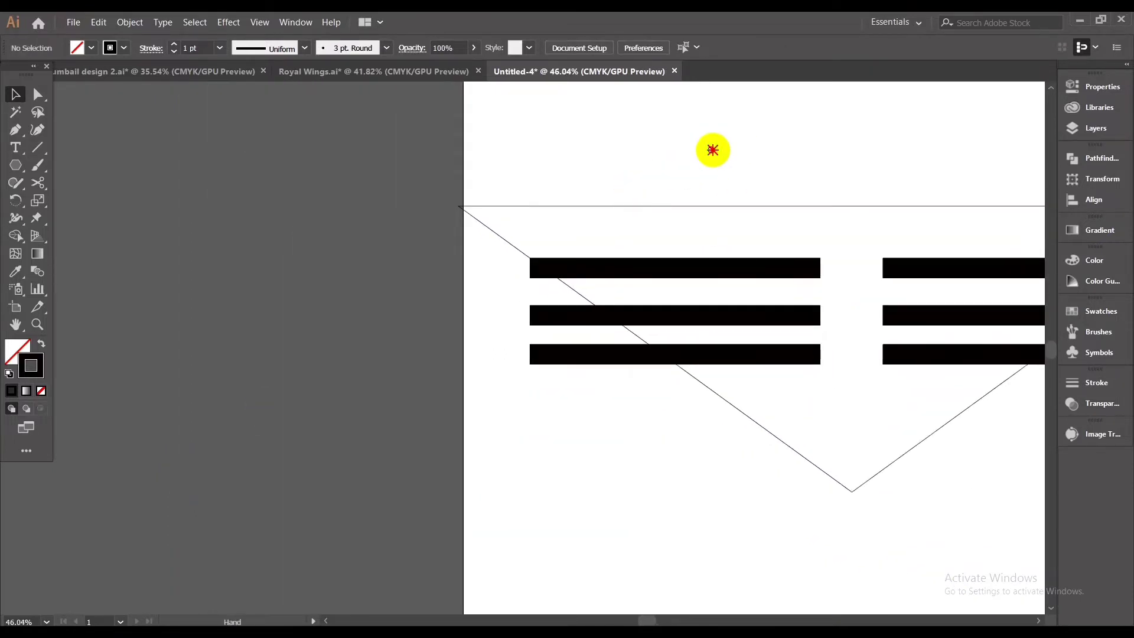
drag(713, 150, 477, 225)
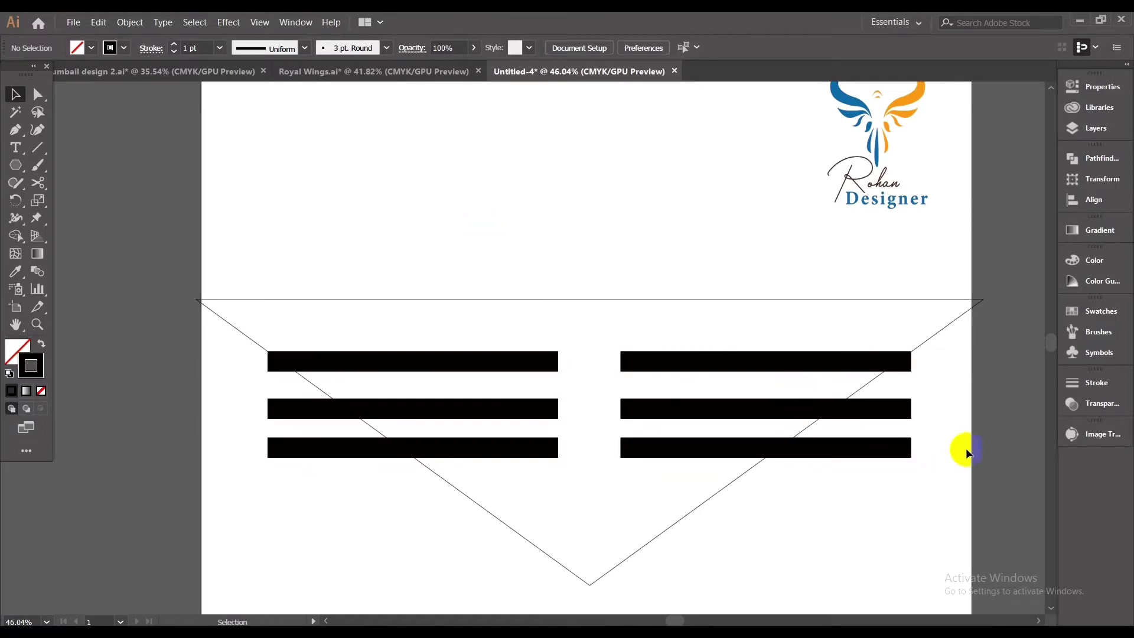
Step: Group all six black bars from both stacks into one object
drag(932, 400, 764, 598)
drag(577, 308, 661, 435)
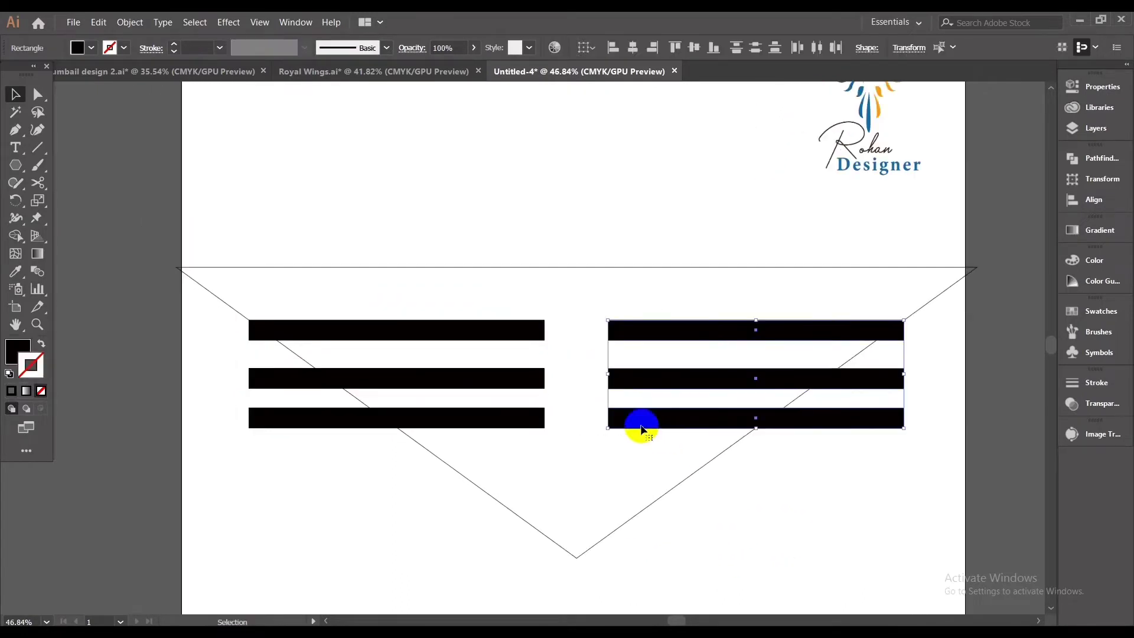
drag(545, 302, 509, 445)
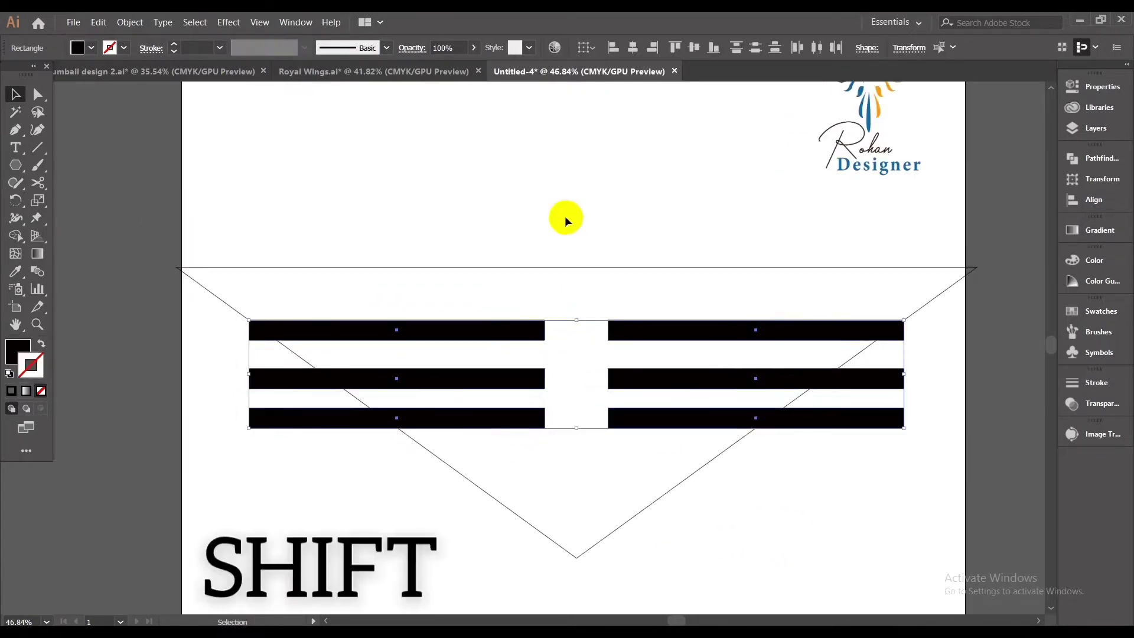
right_click(551, 192)
click(582, 262)
click(550, 242)
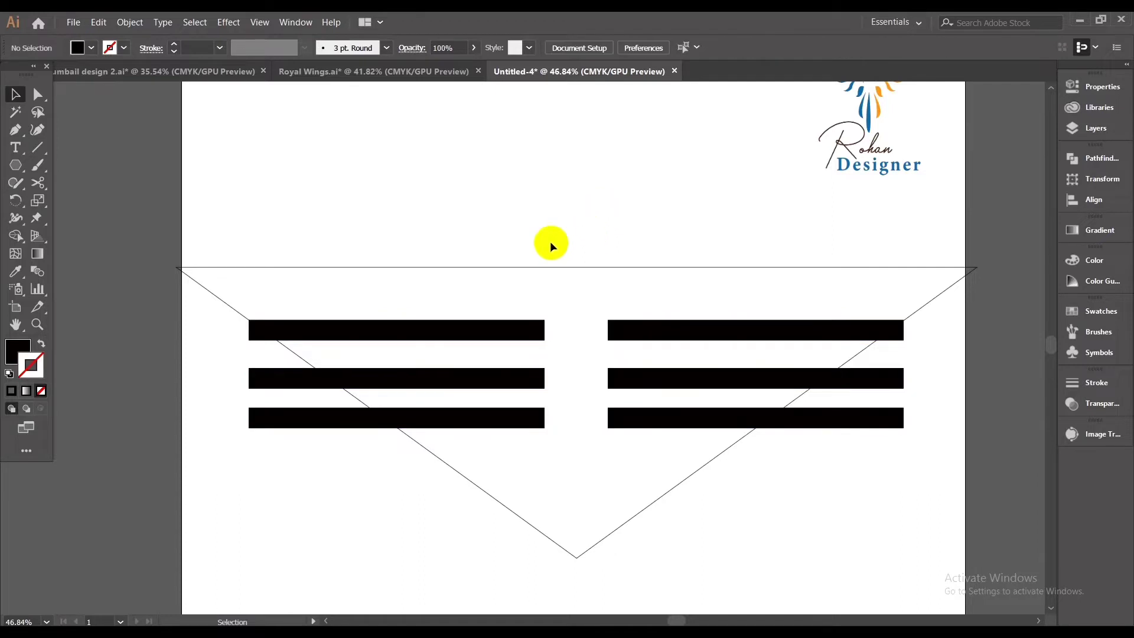
Step: Divide the bar group and the triangle outline together with Pathfinder, and ungroup the resulting pieces
shift+click(551, 266)
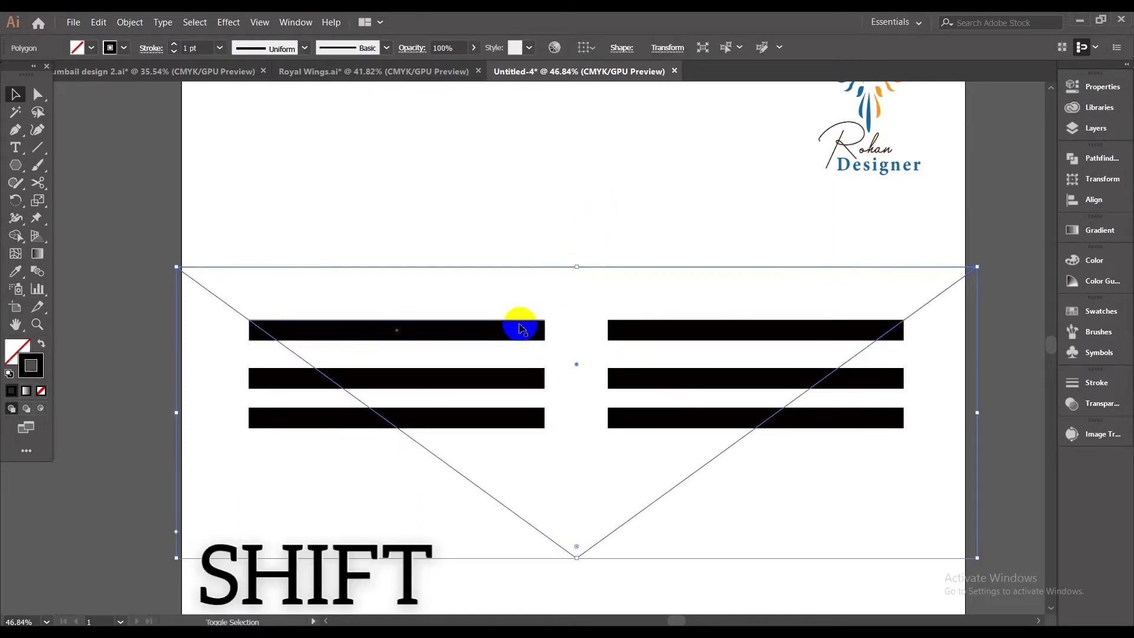
shift+click(520, 329)
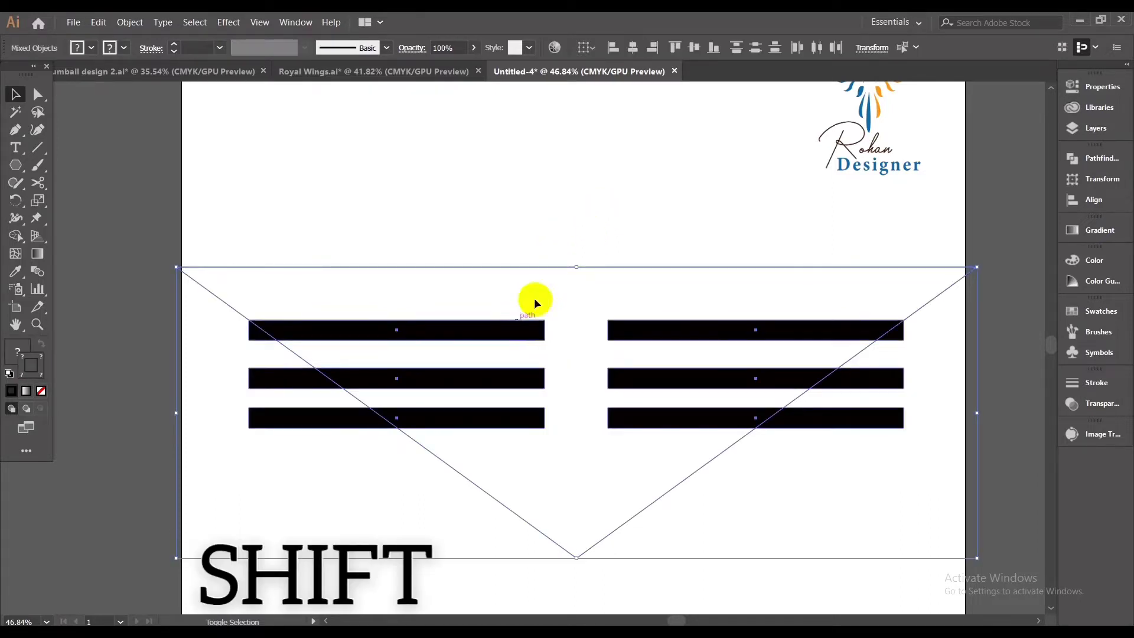
click(1091, 159)
click(903, 230)
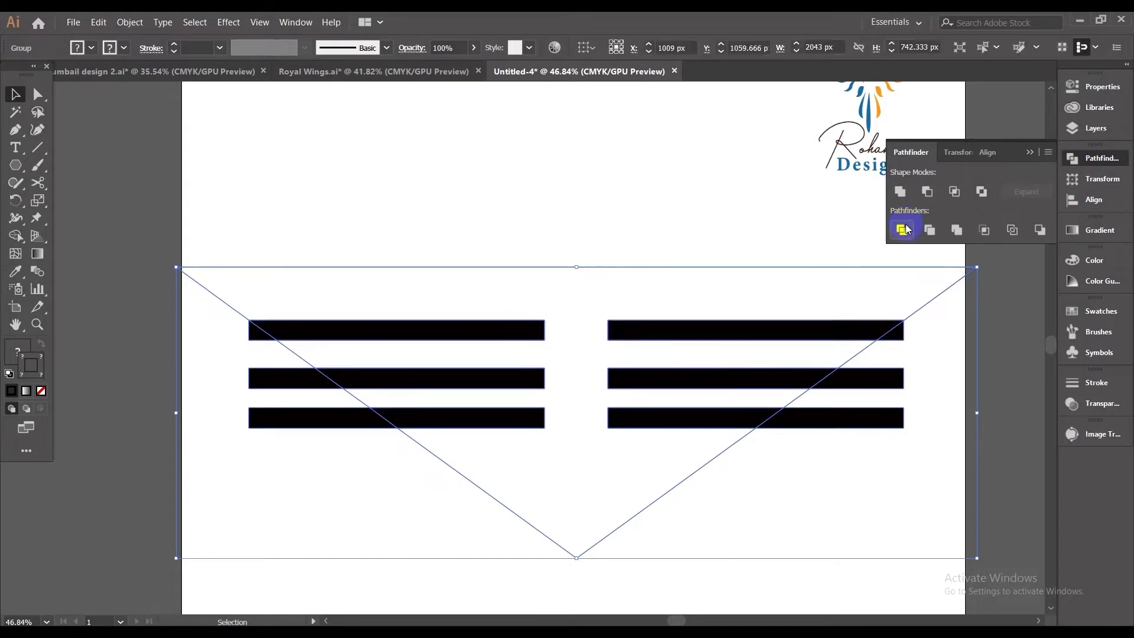
right_click(603, 169)
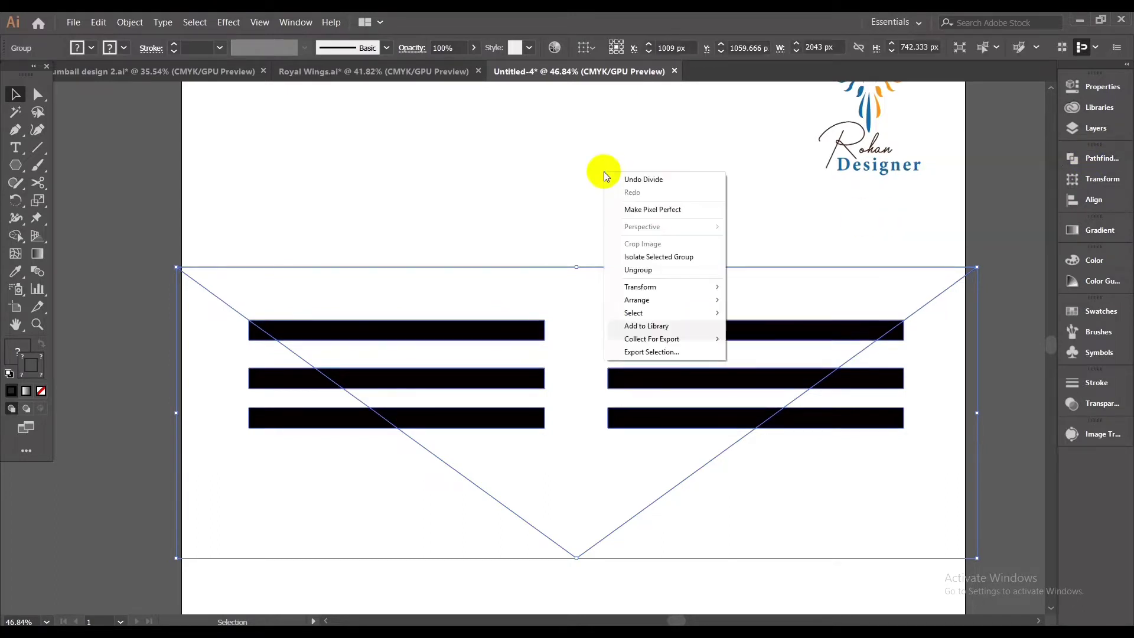
click(657, 272)
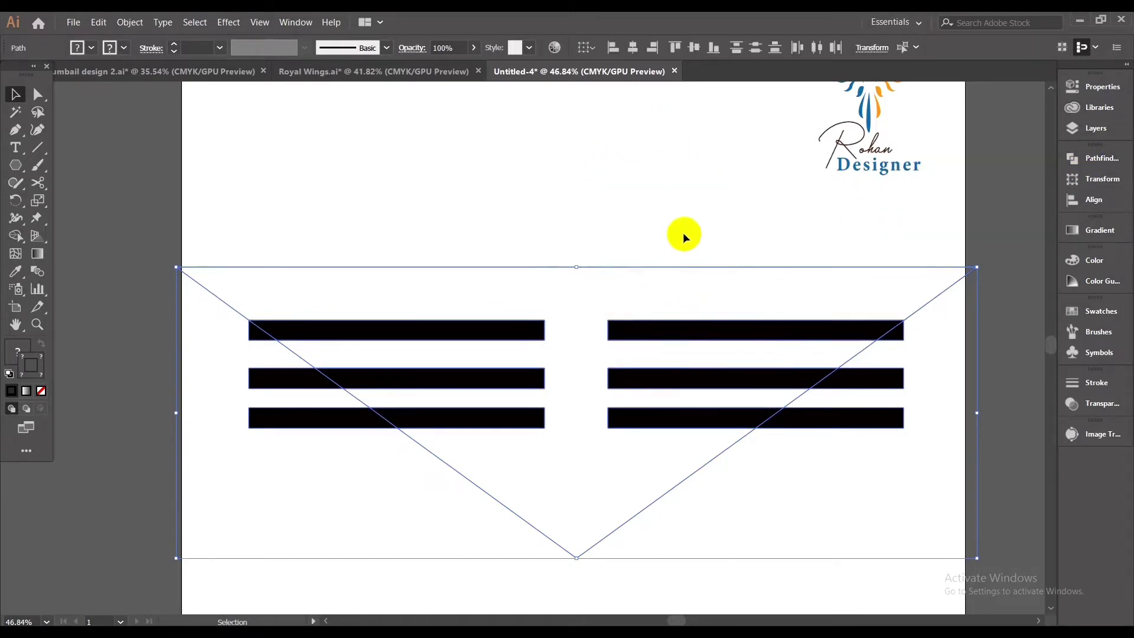
click(682, 220)
Step: Delete the three outer end pieces of the right-hand bars that lie outside the triangle
drag(759, 485, 575, 357)
drag(613, 311, 603, 459)
click(630, 363)
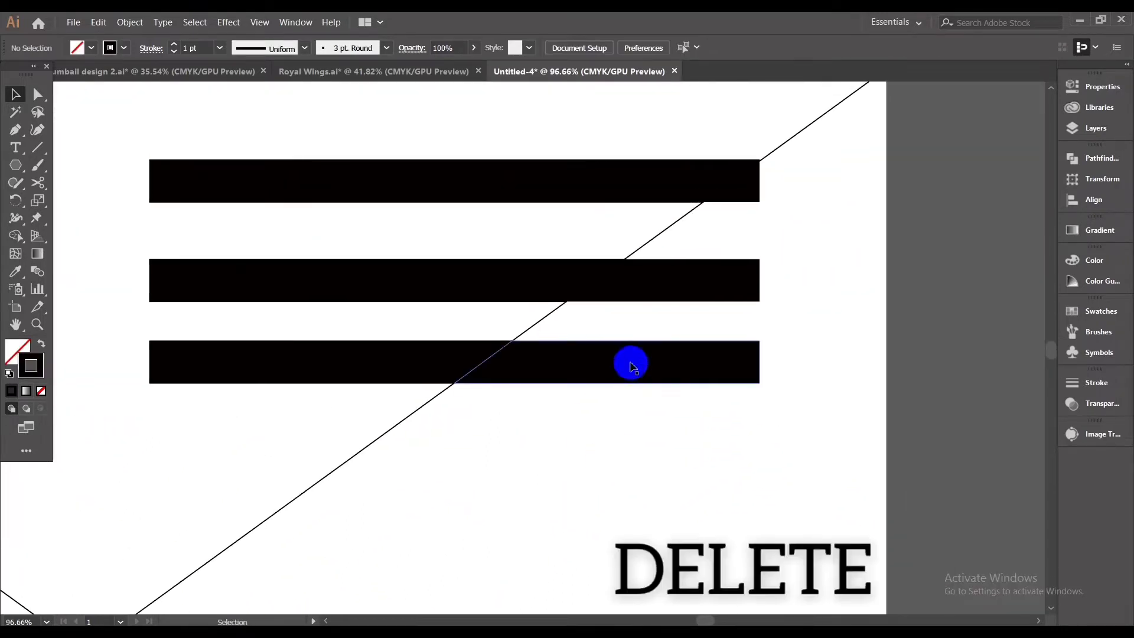
key(Delete)
click(727, 263)
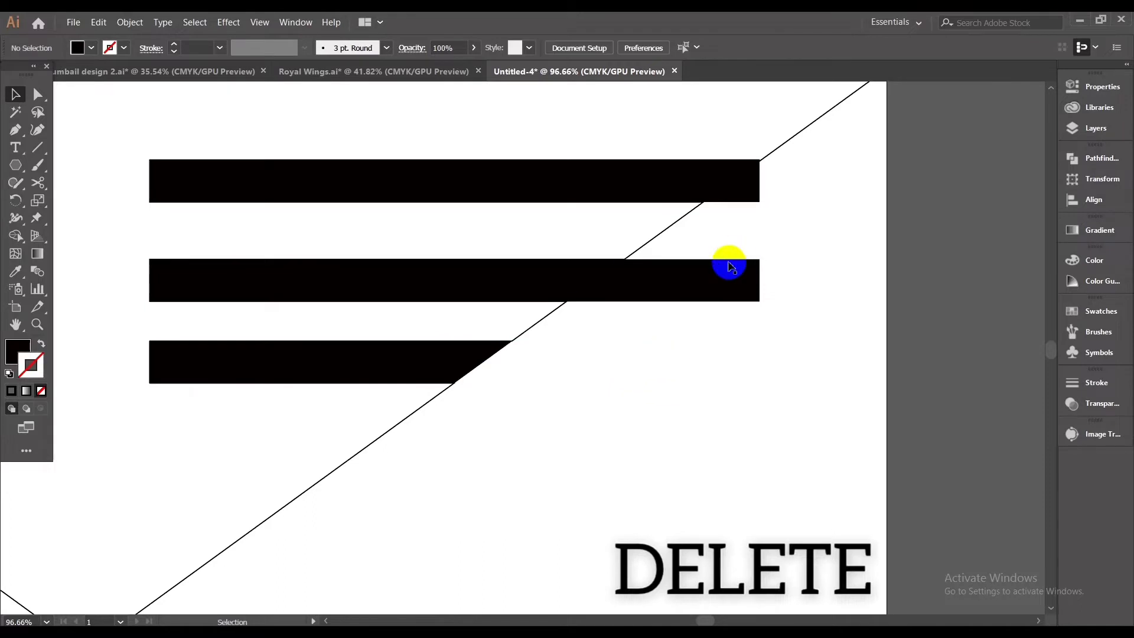
key(Delete)
click(753, 183)
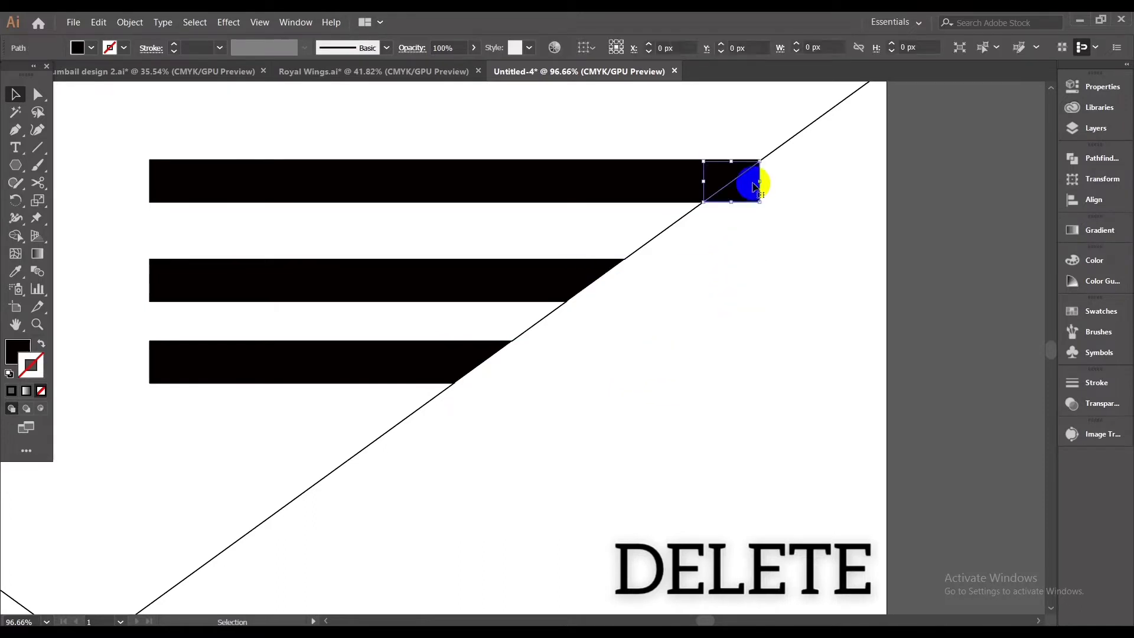
key(Delete)
Step: Delete the three outer end pieces of the left-hand bars that lie outside the triangle
scroll(787, 289, up, 4)
scroll(787, 289, right, 2)
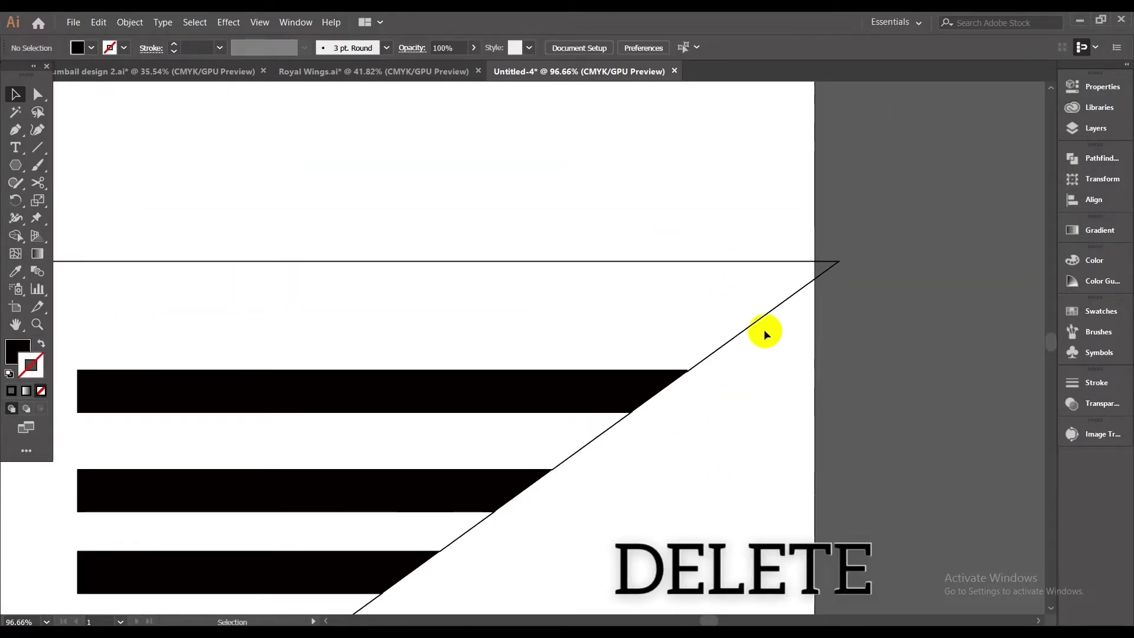
scroll(656, 501, down, 3)
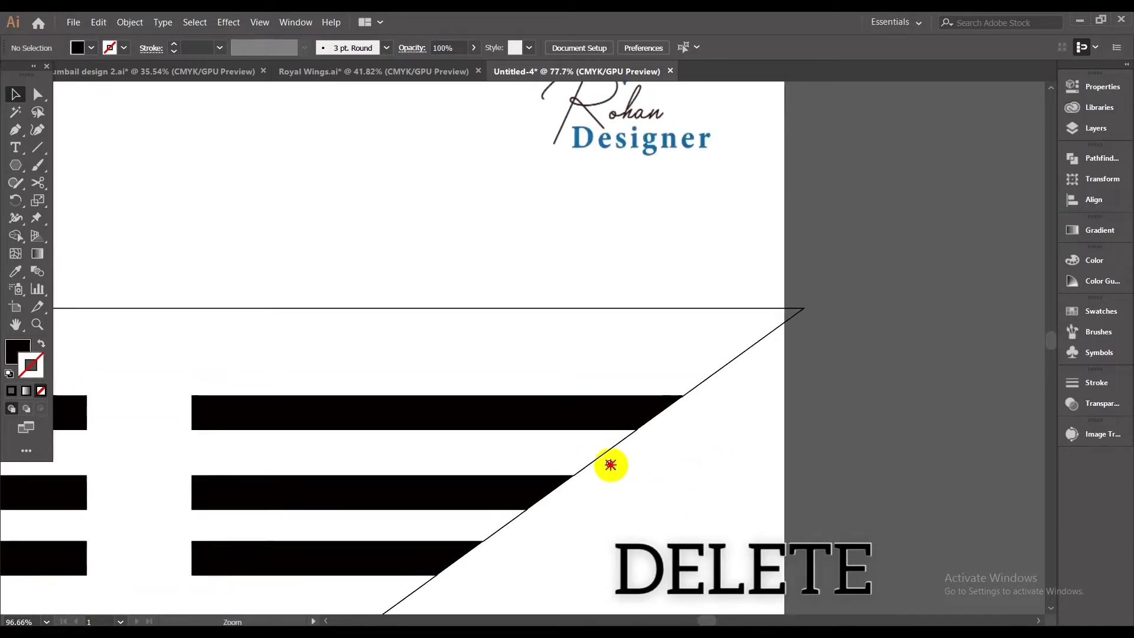
drag(636, 510, 1098, 397)
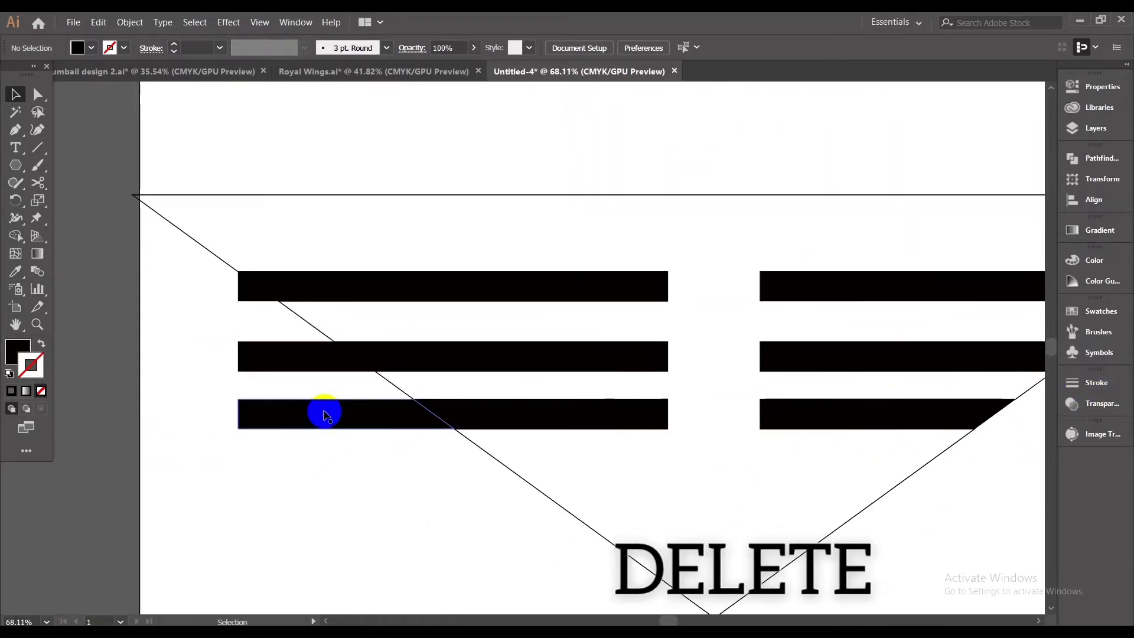
click(325, 414)
key(Delete)
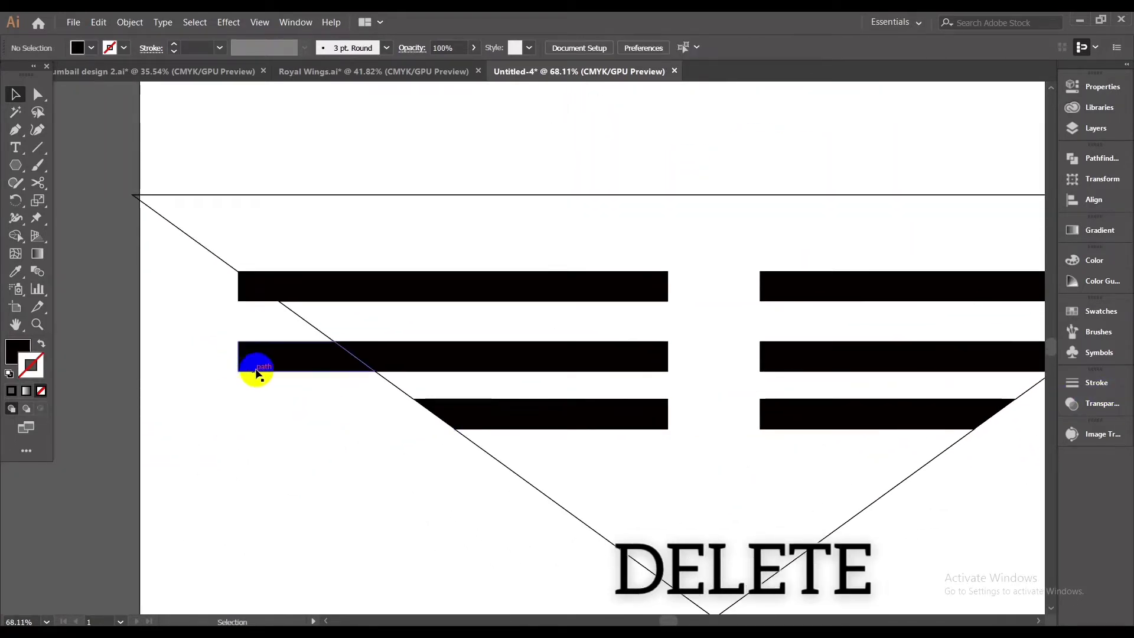
click(257, 371)
key(Delete)
click(246, 285)
key(Delete)
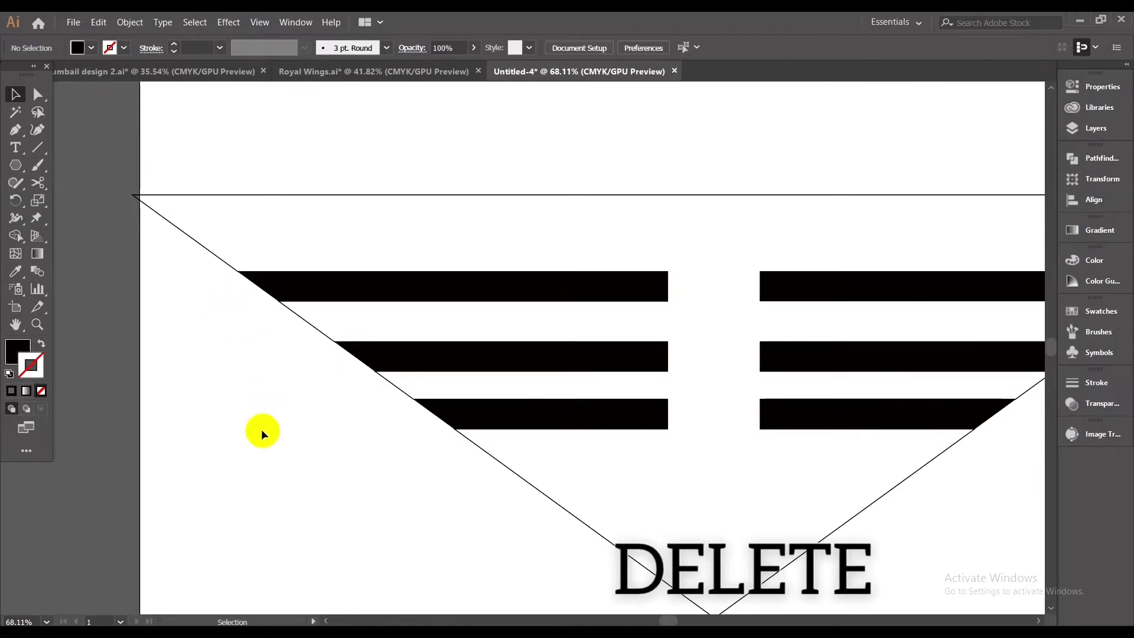
Step: Pull the leftover triangle outline away from the trimmed bars and delete it
scroll(286, 451, down, 5)
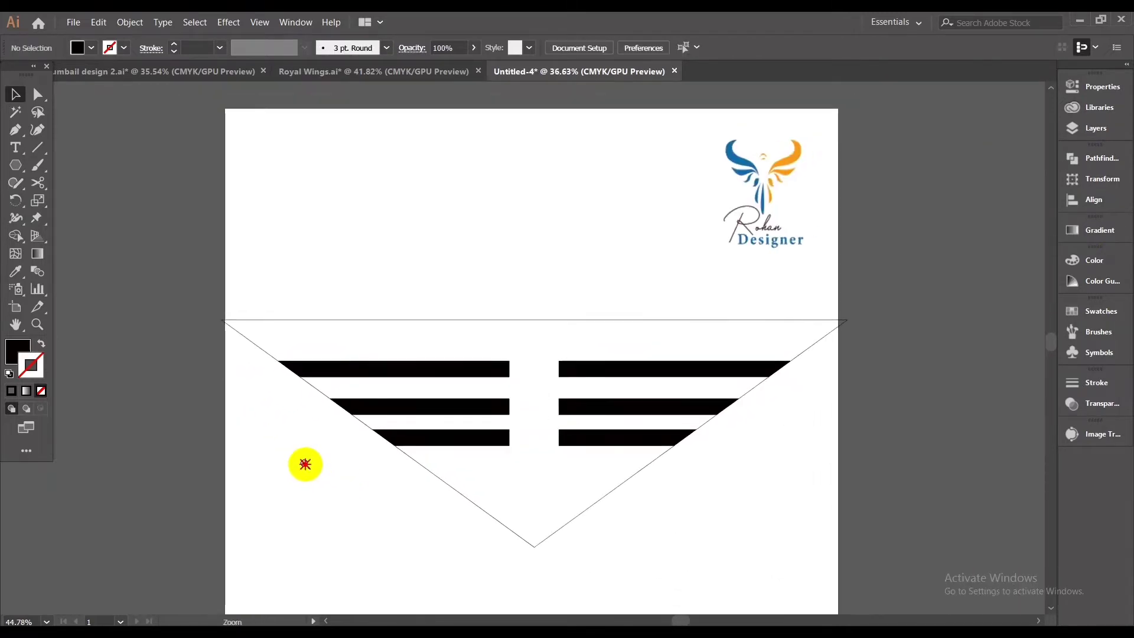
scroll(305, 464, down, 1)
click(455, 324)
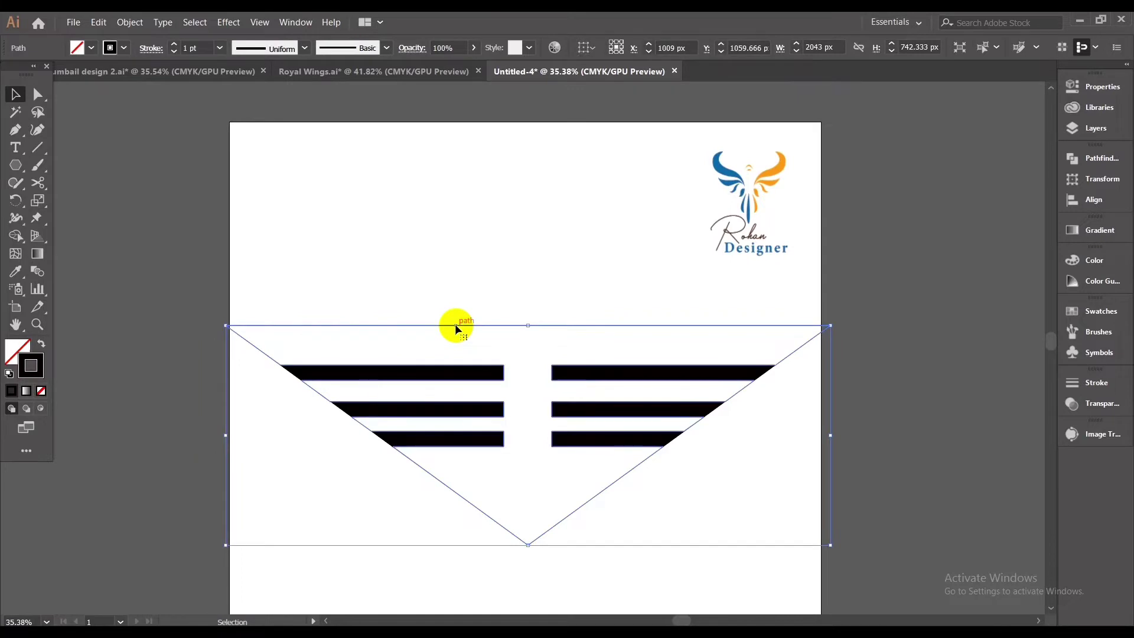
drag(455, 324, 236, 146)
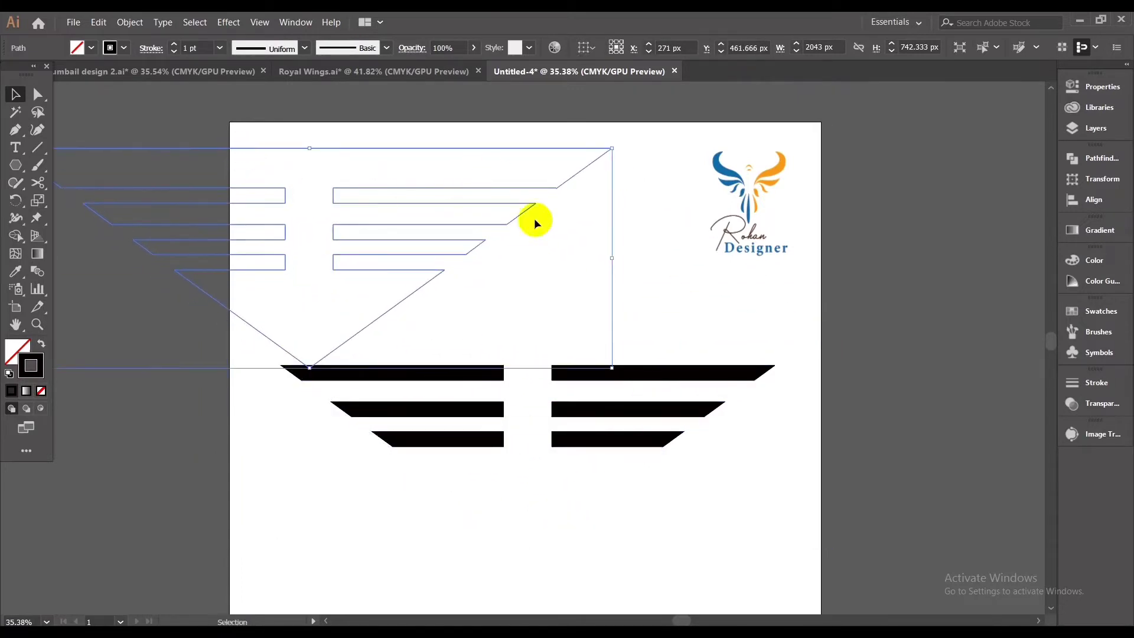
drag(581, 489, 679, 506)
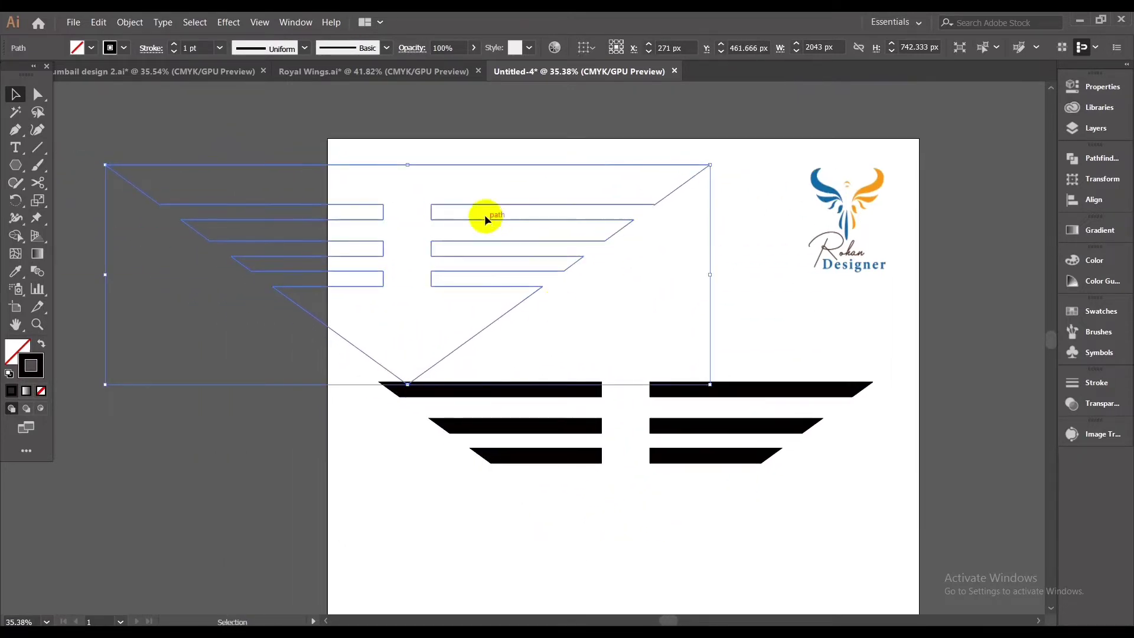
drag(478, 219, 480, 214)
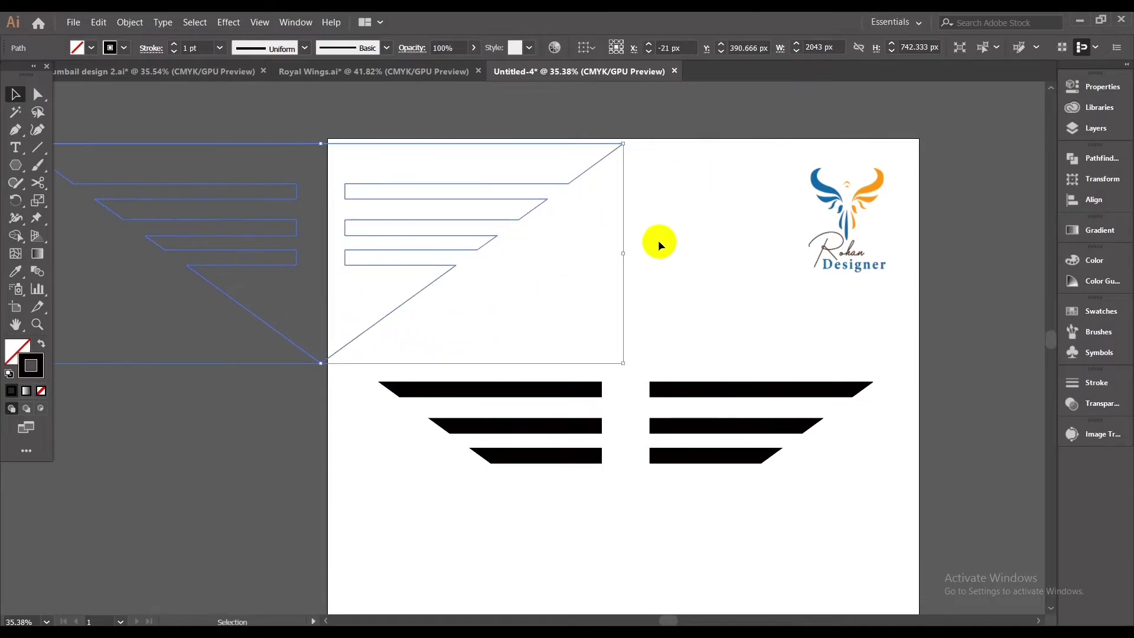
key(Delete)
Step: Nudge the three right-hand bars outward together to widen the central gap
drag(595, 299, 769, 396)
scroll(598, 535, up, 2)
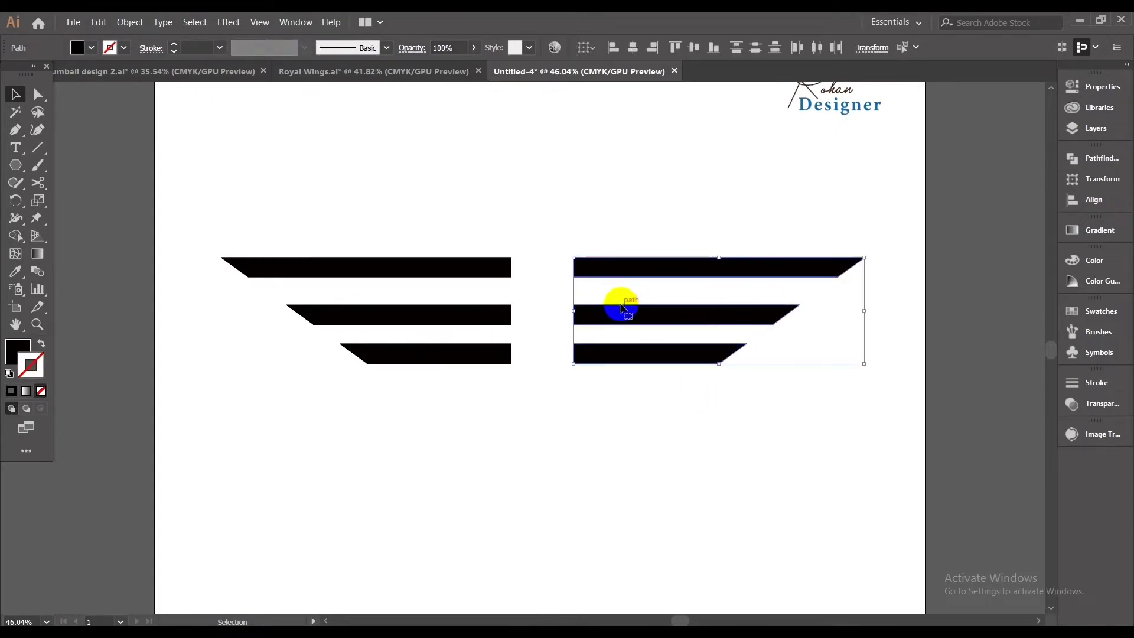
key(Right)
key(Right)
key(Right)
key(Right)
key(Right)
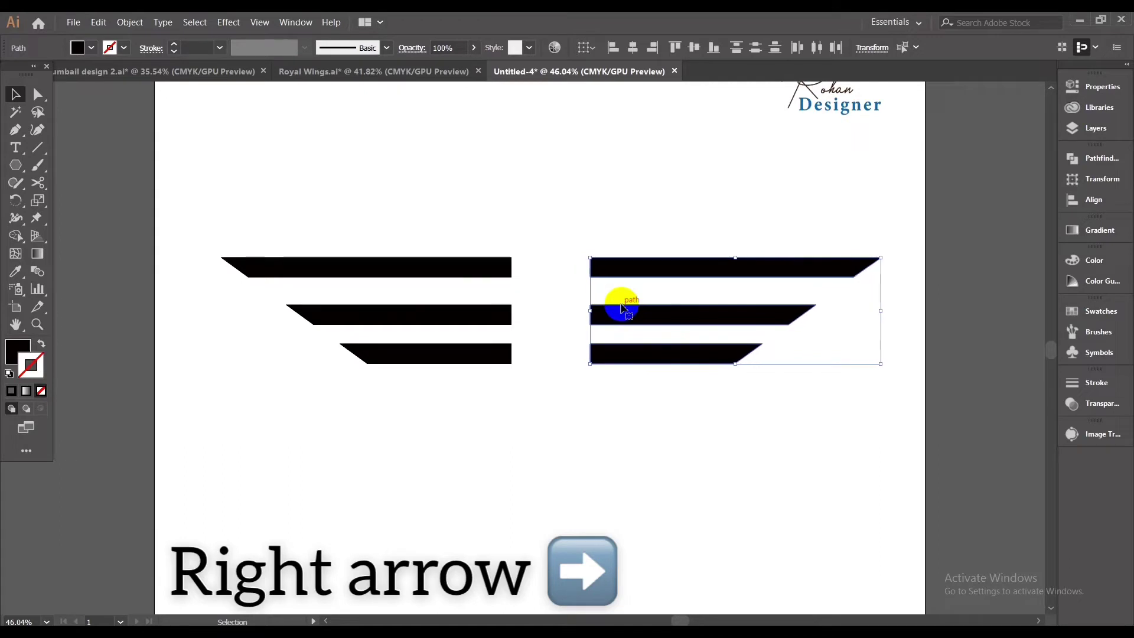
key(Right)
key(Right)
key(Right)
key(Right)
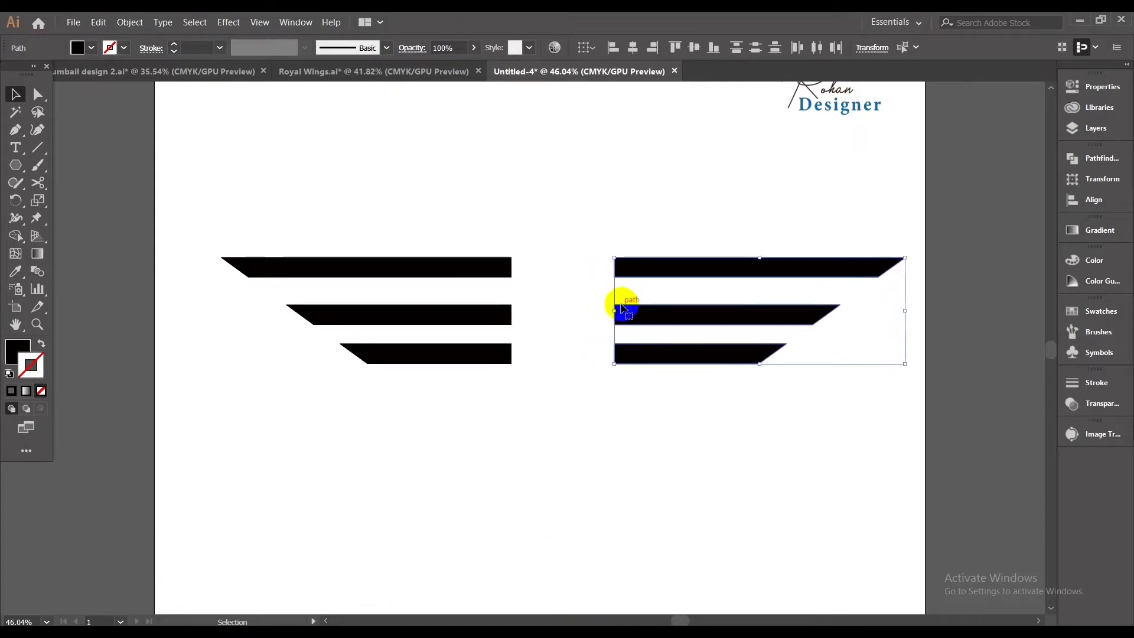
key(Right)
key(Right)
click(534, 412)
Step: Nudge the three left-hand bars outward together to widen the central gap on their side
drag(236, 150, 553, 396)
key(Left)
key(Left)
key(Left)
key(Left)
key(Left)
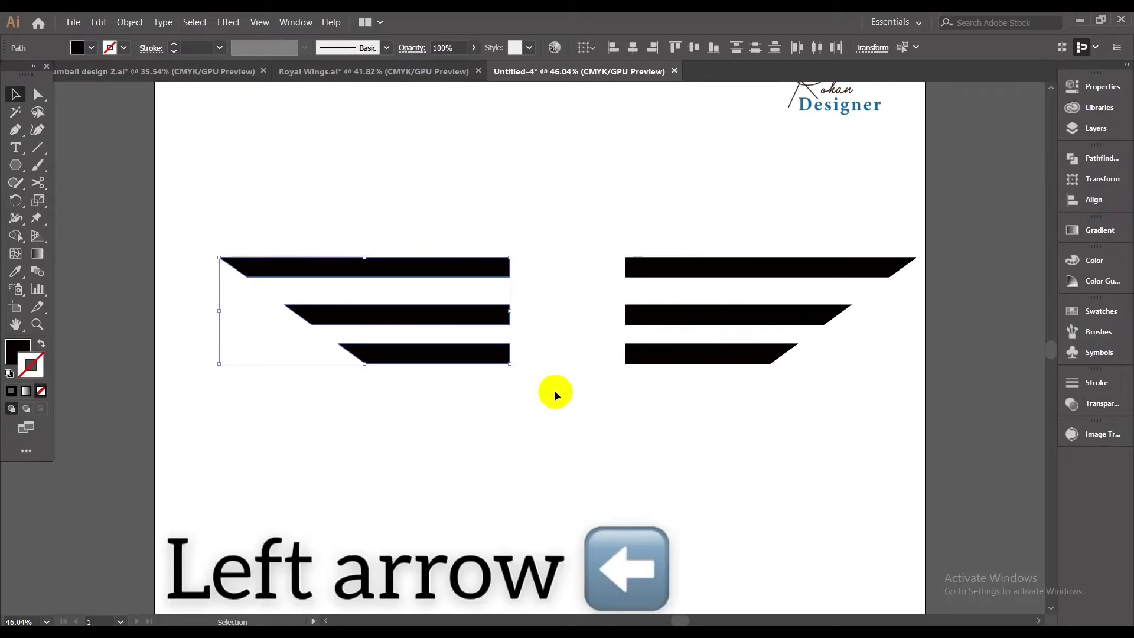
key(Left)
key(Left)
key(Left)
key(Left)
key(Left)
key(Left)
key(Left)
key(Left)
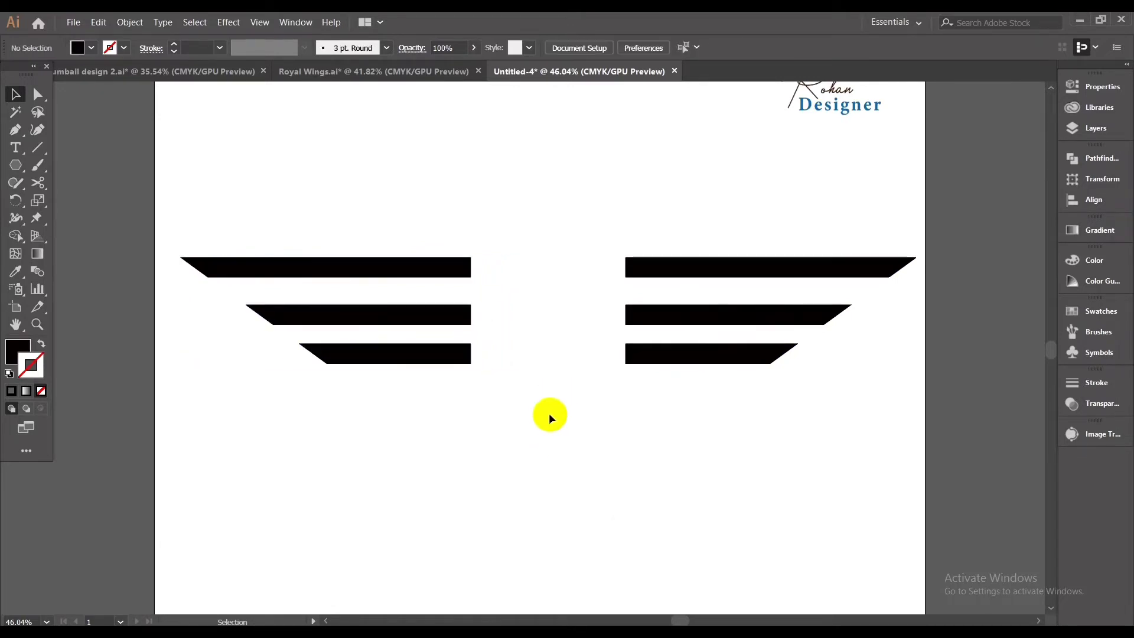
Step: Move both bar stacks together slightly lower and closer to the artboard's horizontal centre
drag(296, 170, 856, 459)
drag(451, 320, 443, 360)
click(532, 476)
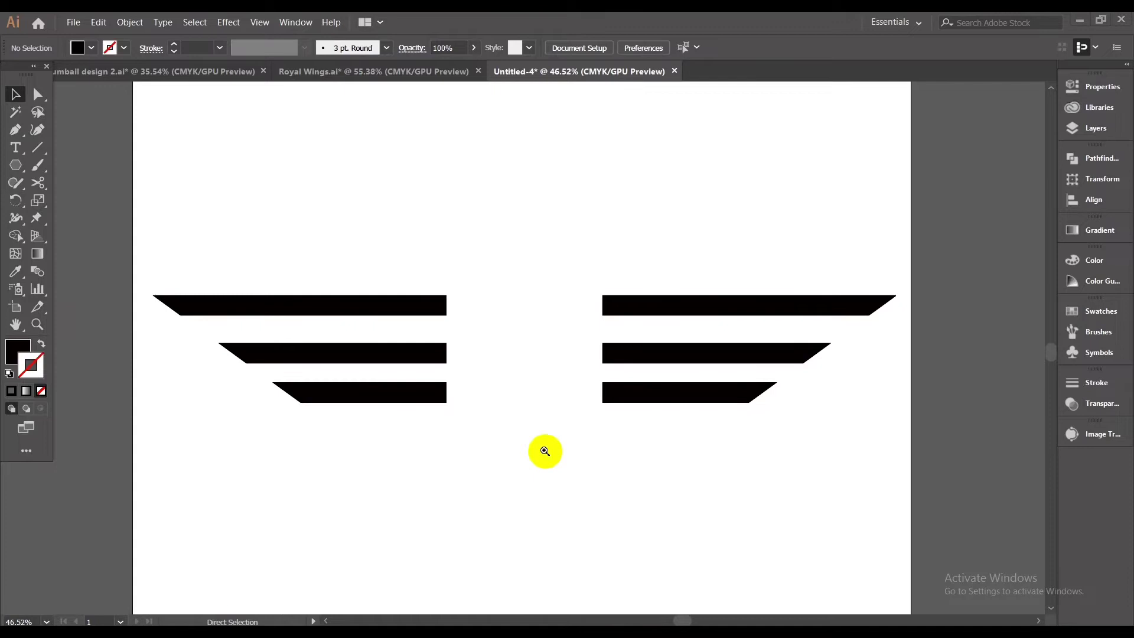
key(ctrl+space)
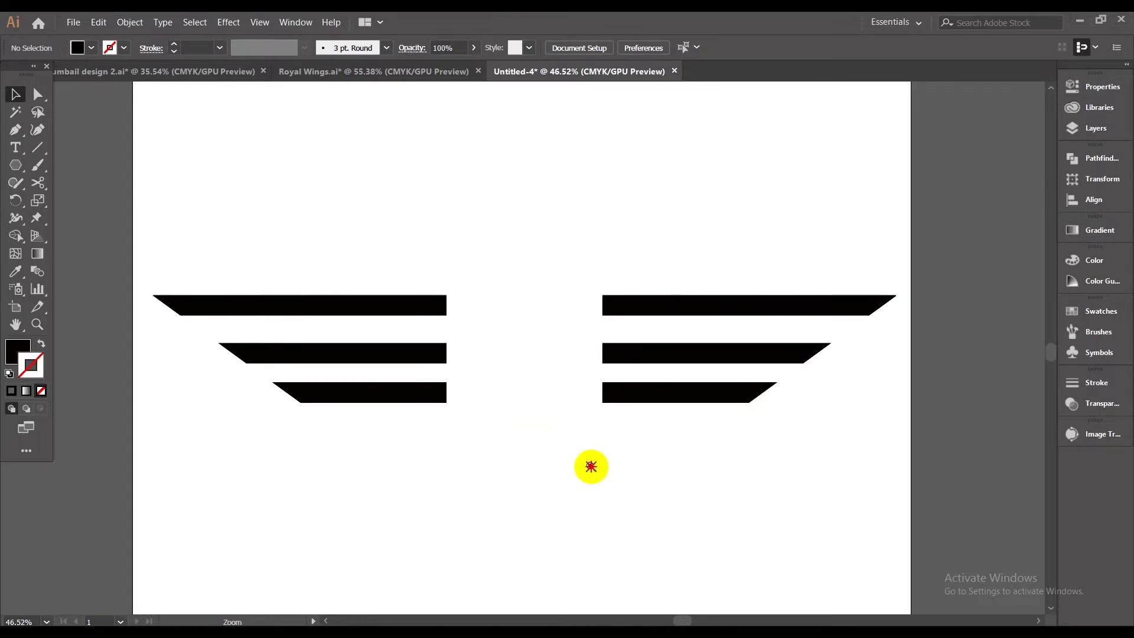
drag(543, 420, 524, 476)
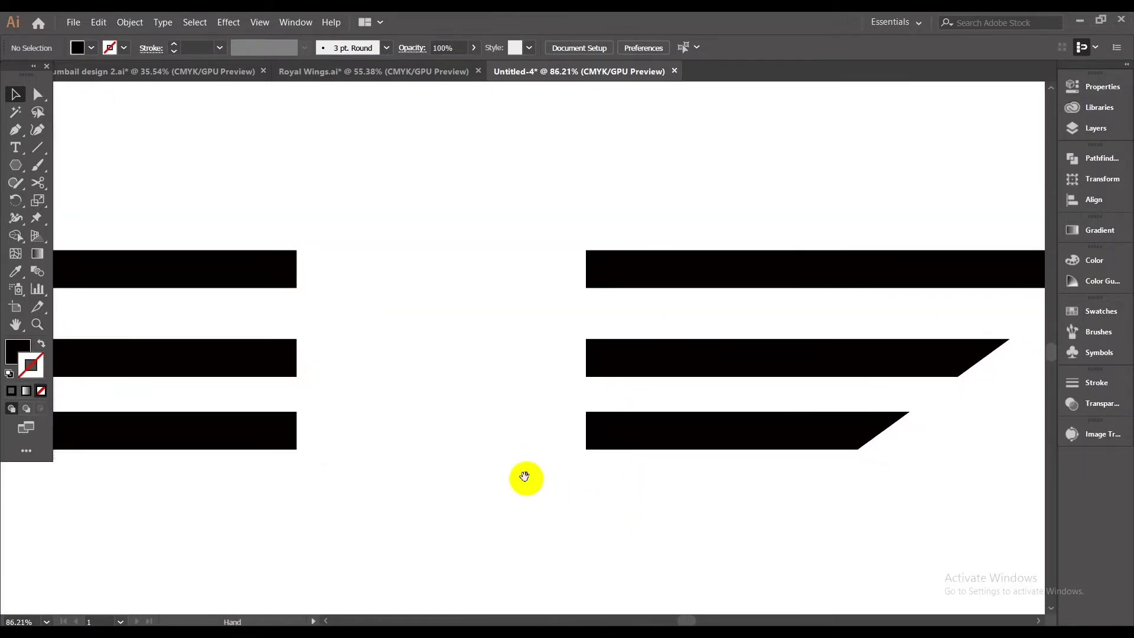
Step: Draw a filled left half of a shield, about 137 by 211 px, between the wings with the Pen tool, straight along its inner edge
click(15, 131)
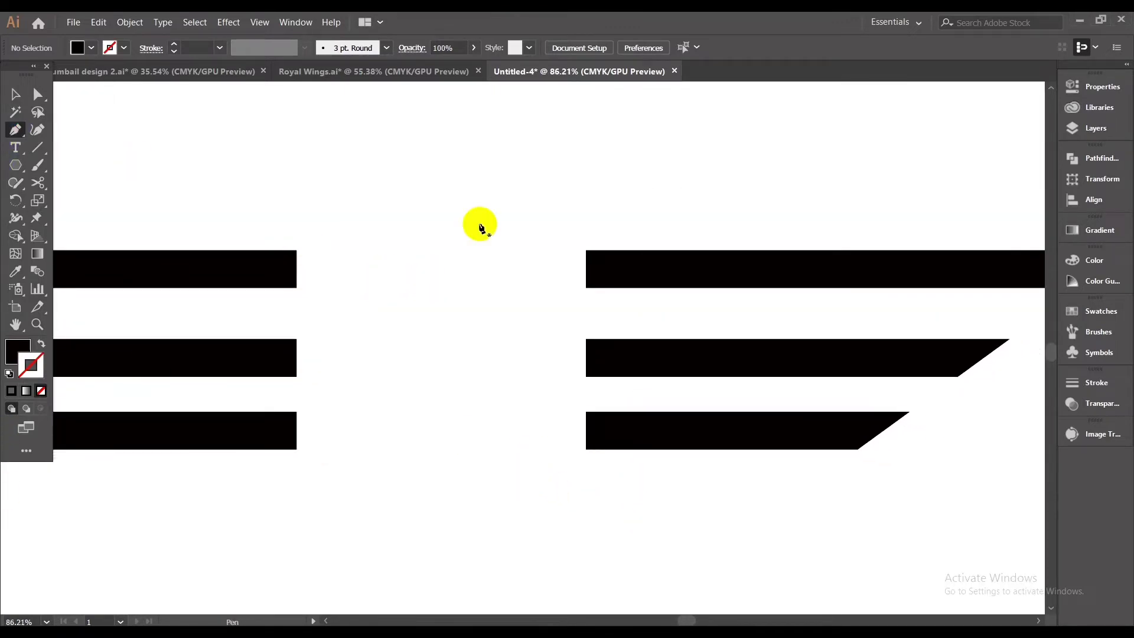
drag(451, 251, 353, 247)
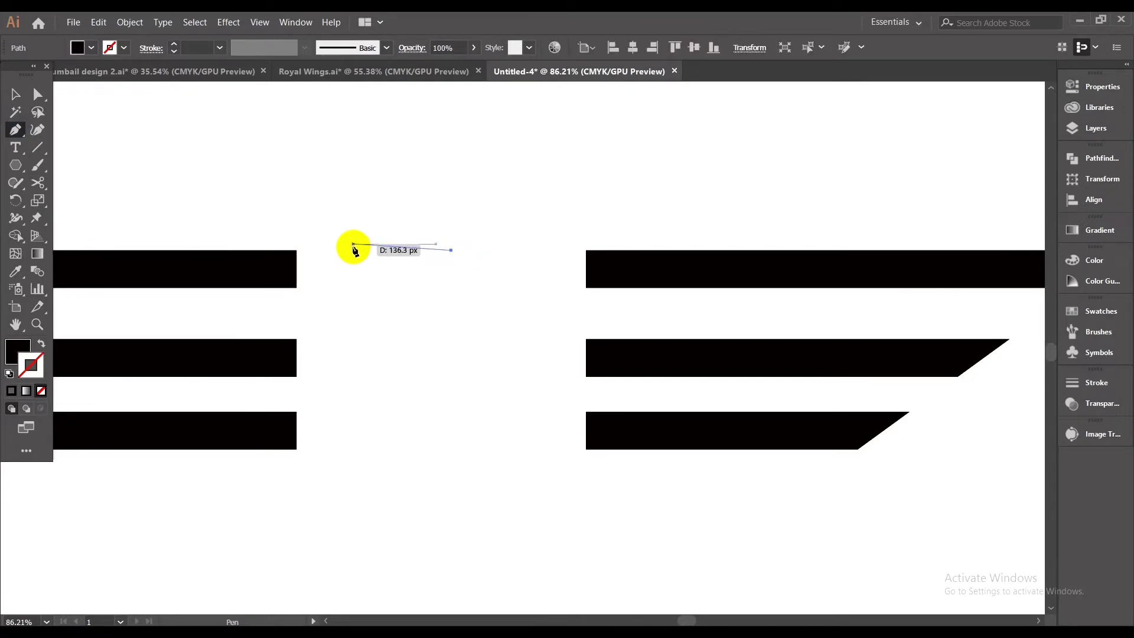
drag(353, 244, 330, 217)
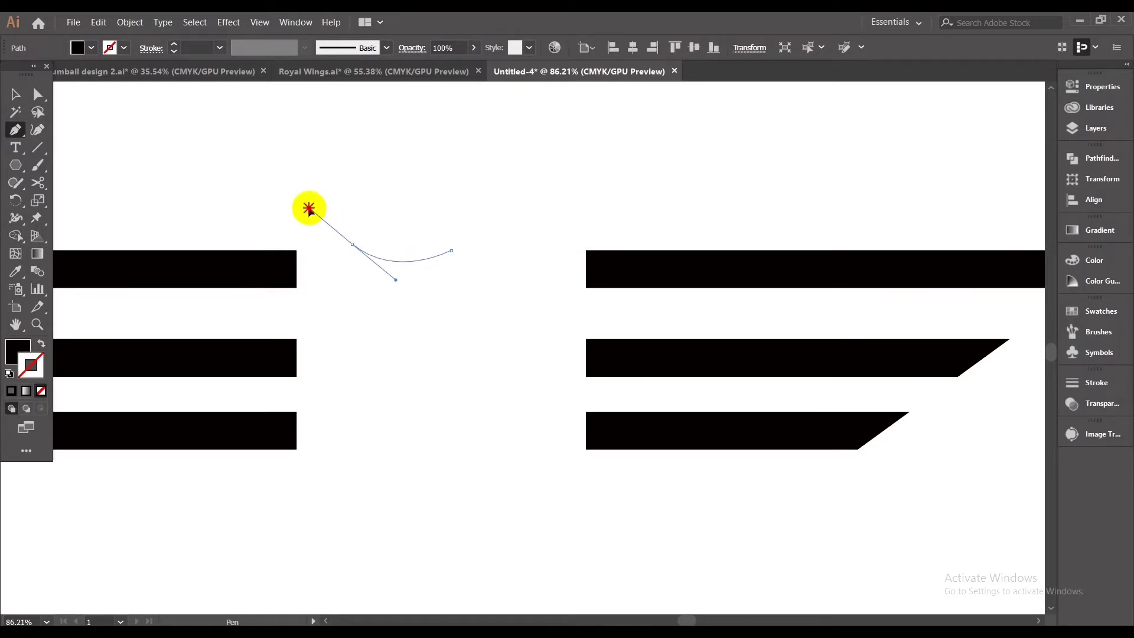
drag(309, 208, 313, 216)
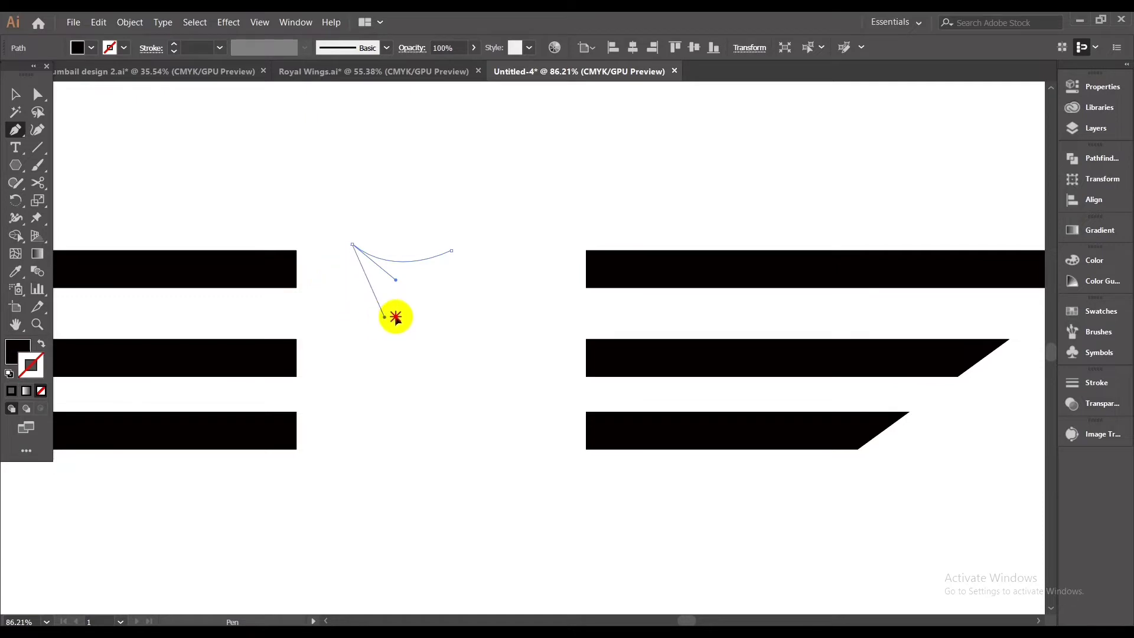
click(353, 244)
click(369, 339)
drag(385, 385, 530, 448)
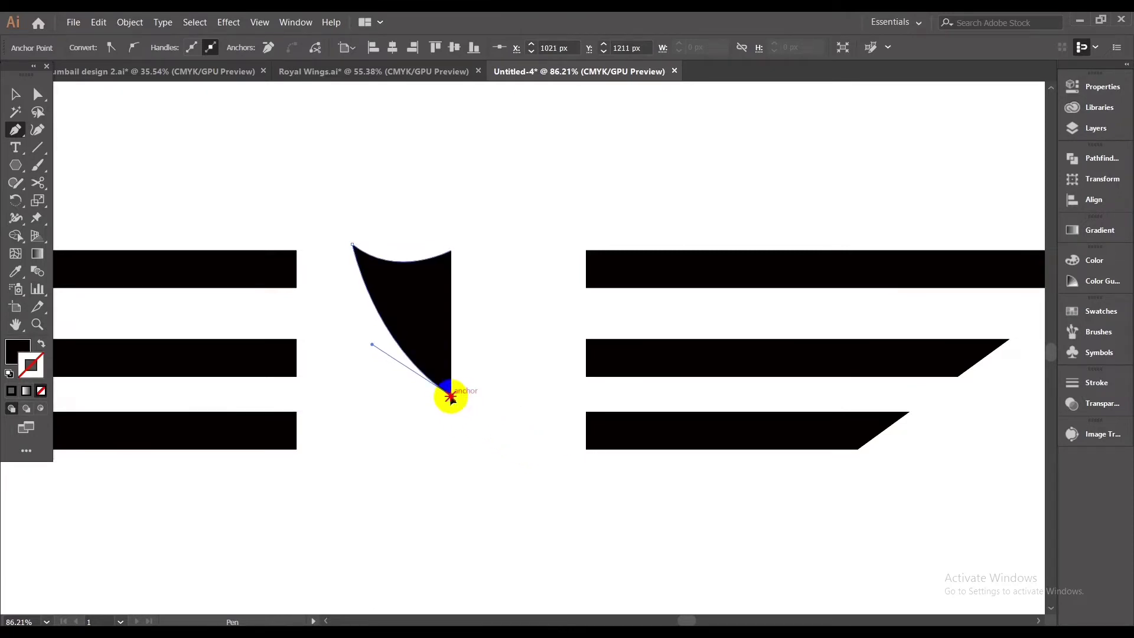
click(450, 252)
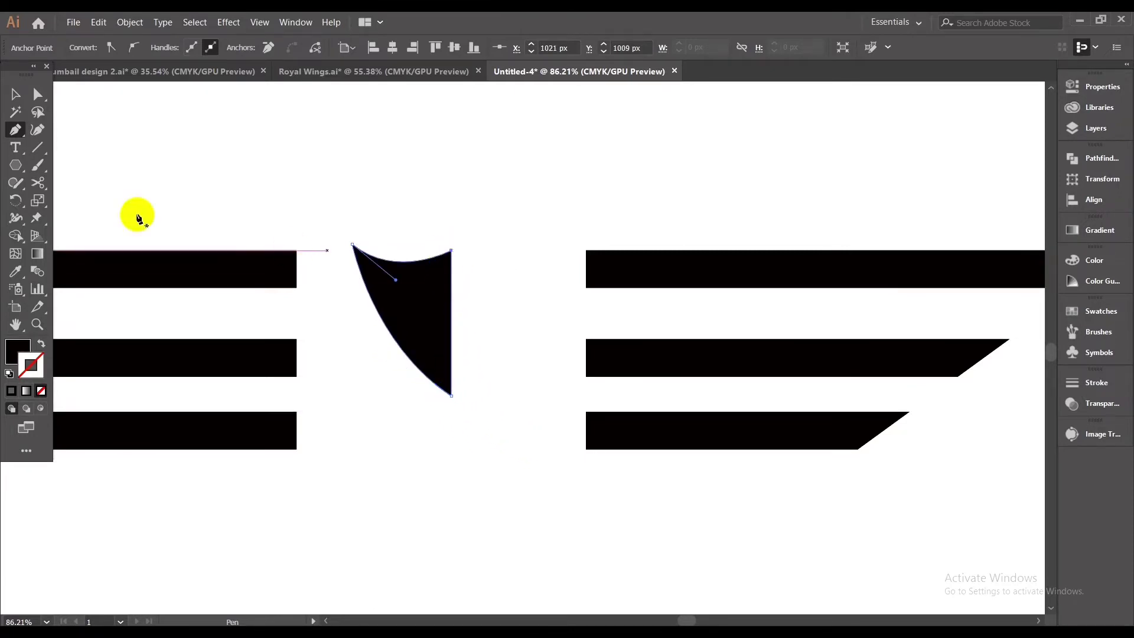
Step: Reshape the half-shield's concave top edge with its outer corner's curve handle and level the two upper corners
click(35, 100)
click(15, 99)
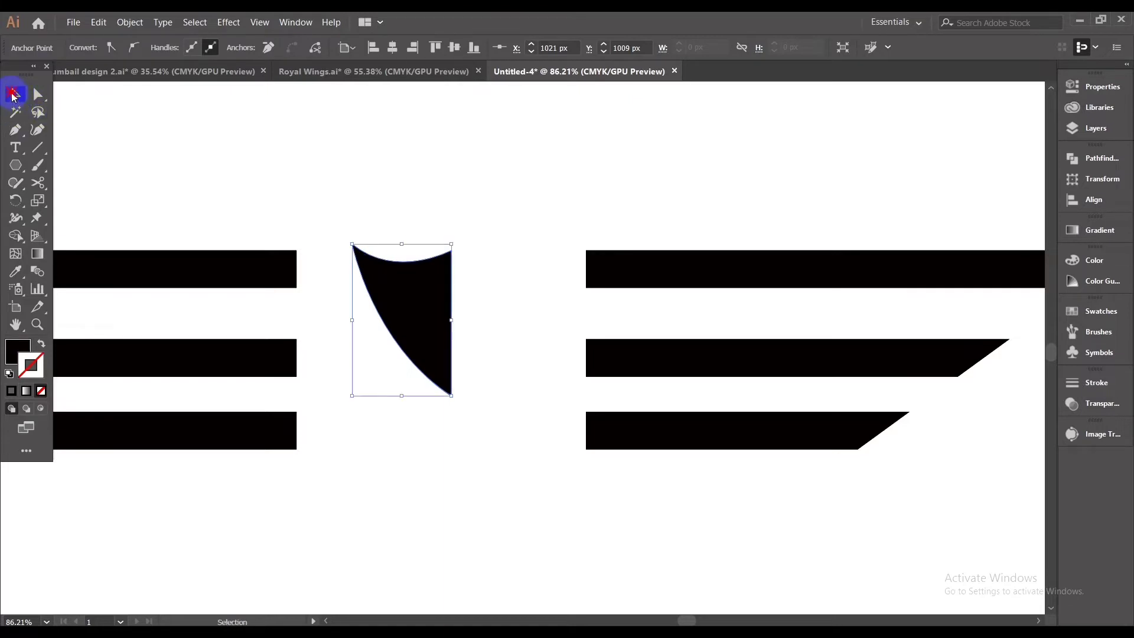
click(260, 129)
drag(286, 168, 452, 276)
click(511, 437)
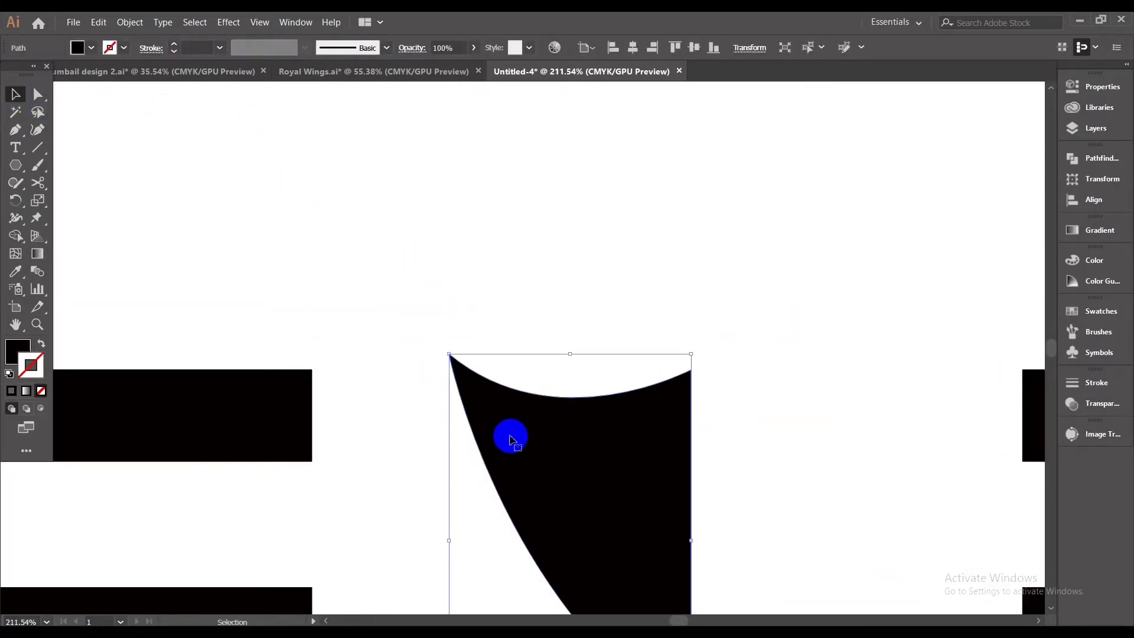
click(262, 247)
click(37, 99)
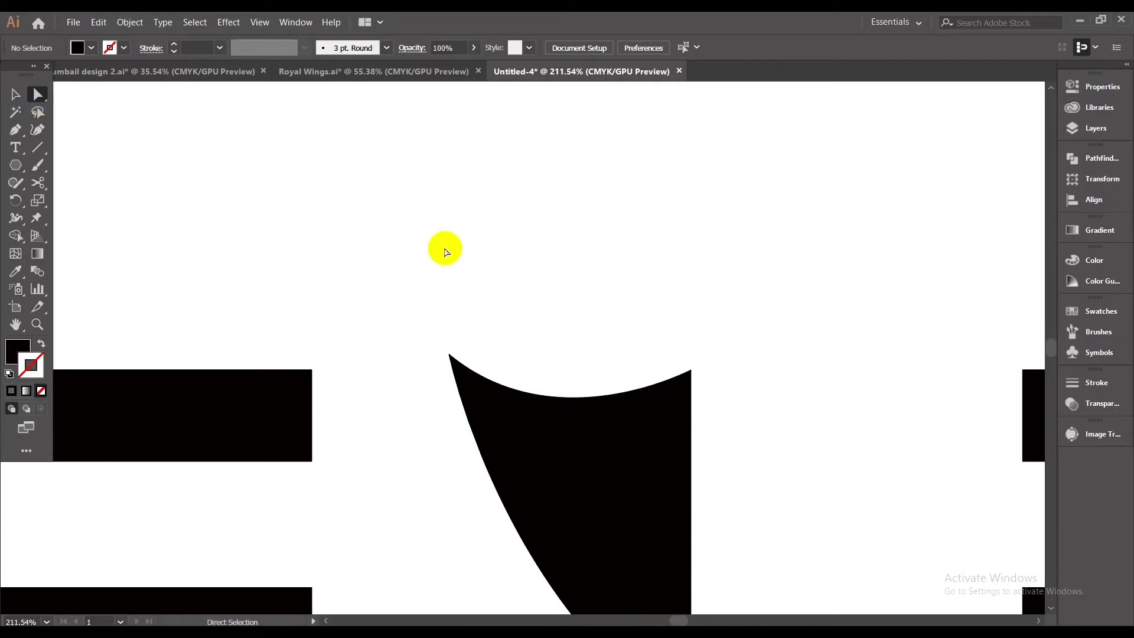
click(496, 410)
click(496, 388)
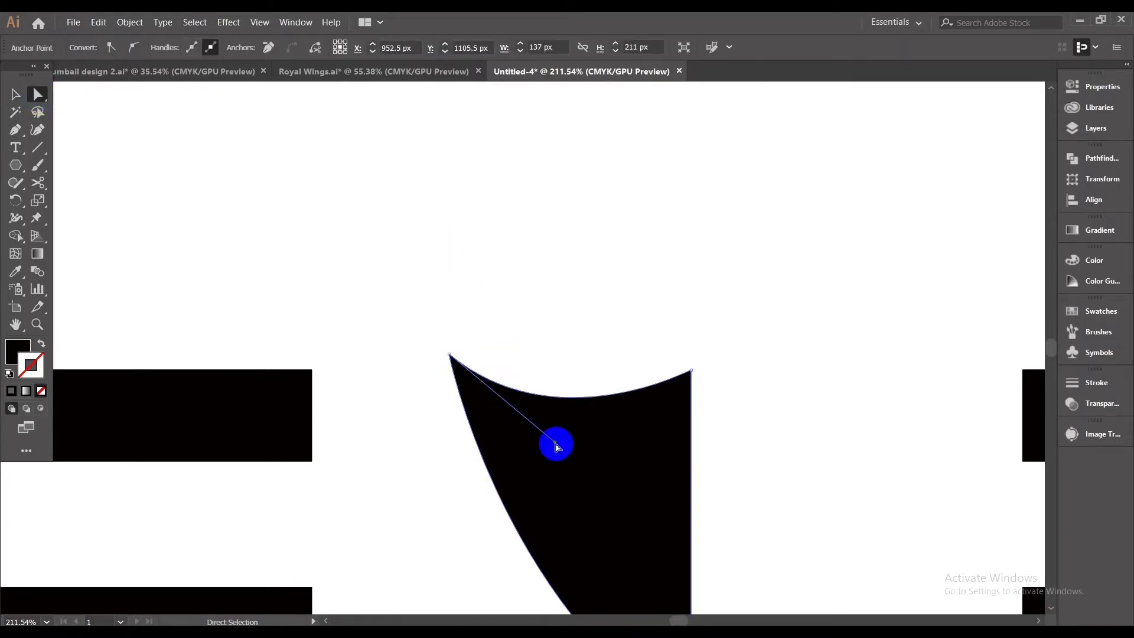
drag(558, 442, 609, 449)
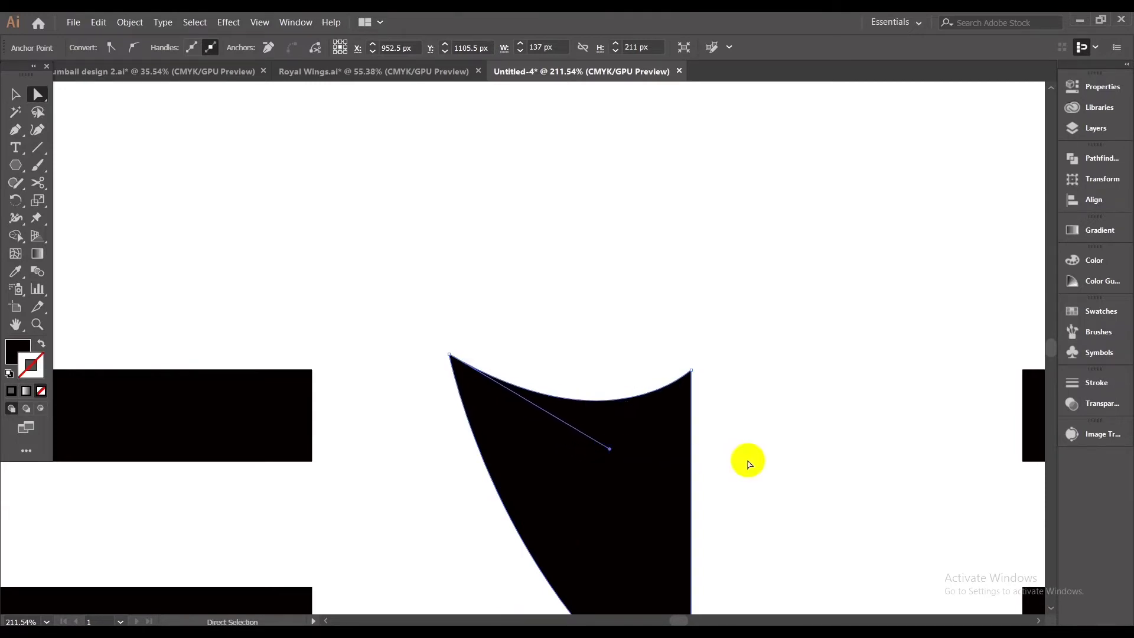
click(731, 476)
drag(745, 498, 726, 483)
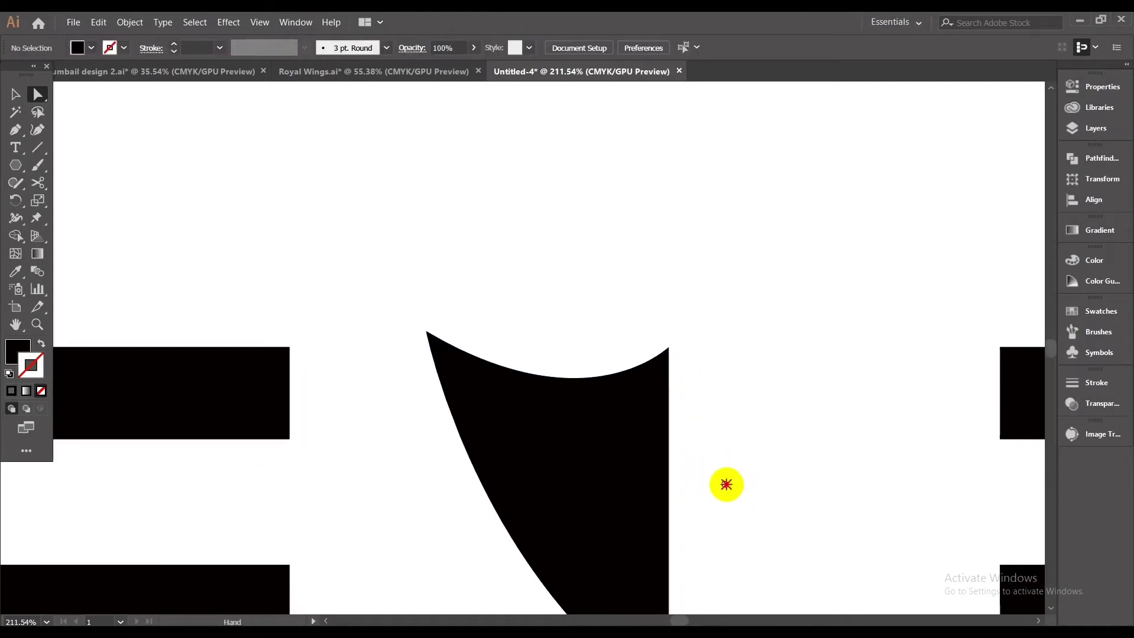
click(652, 478)
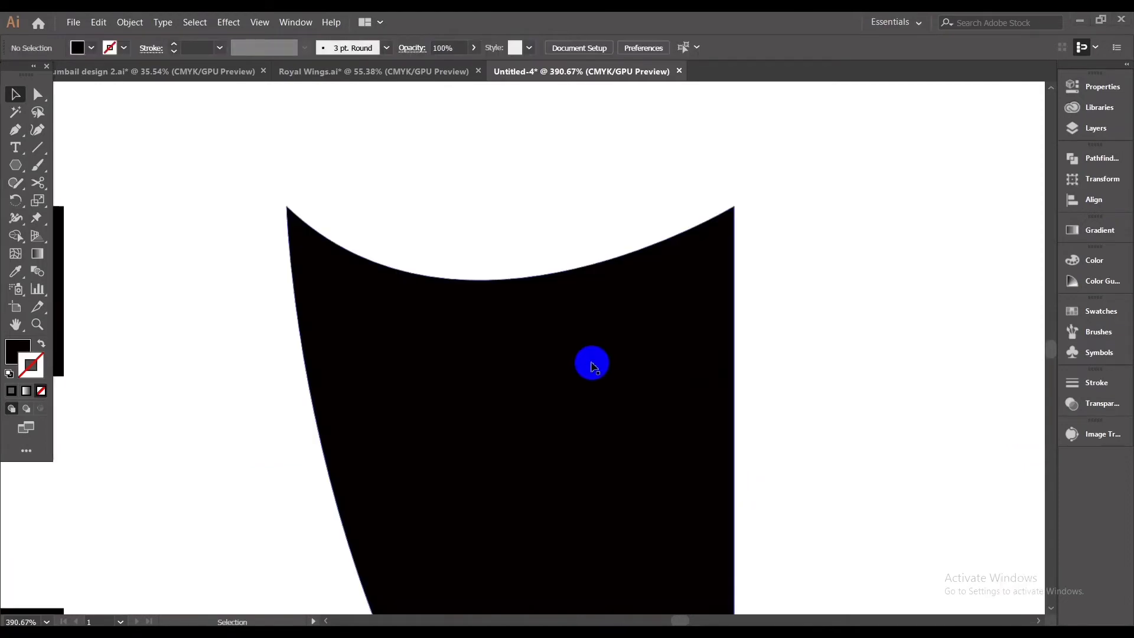
key(ctrl+space)
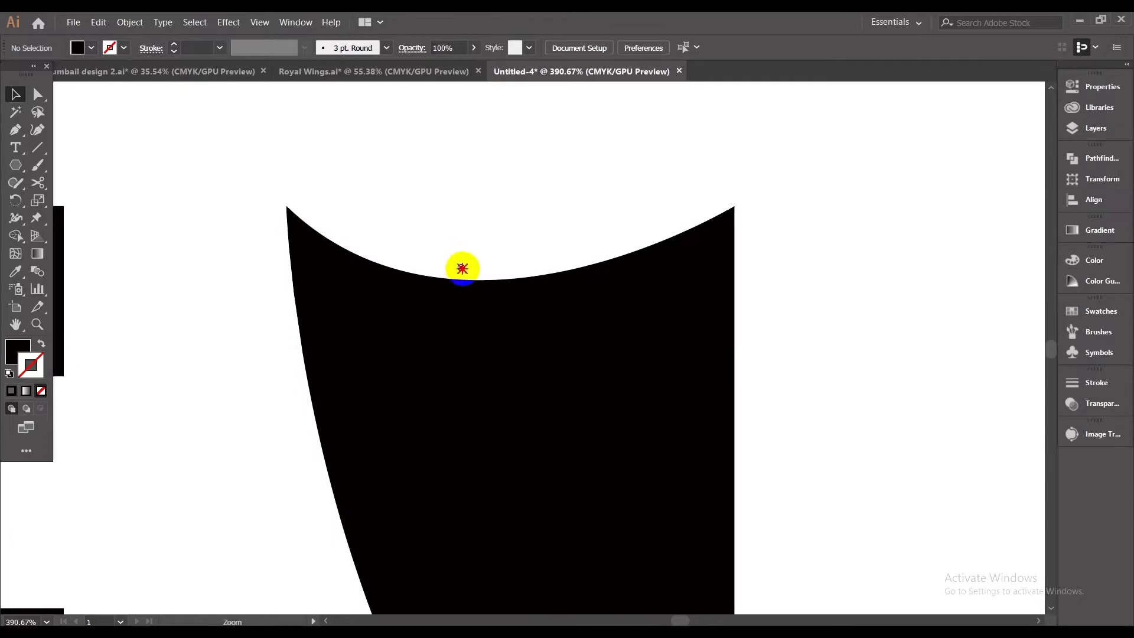
ctrl+alt+click(501, 342)
drag(787, 423, 645, 405)
Step: Create a mirrored copy of the half-shield by reflecting it across the vertical axis
key(ctrl+space)
click(516, 390)
right_click(645, 346)
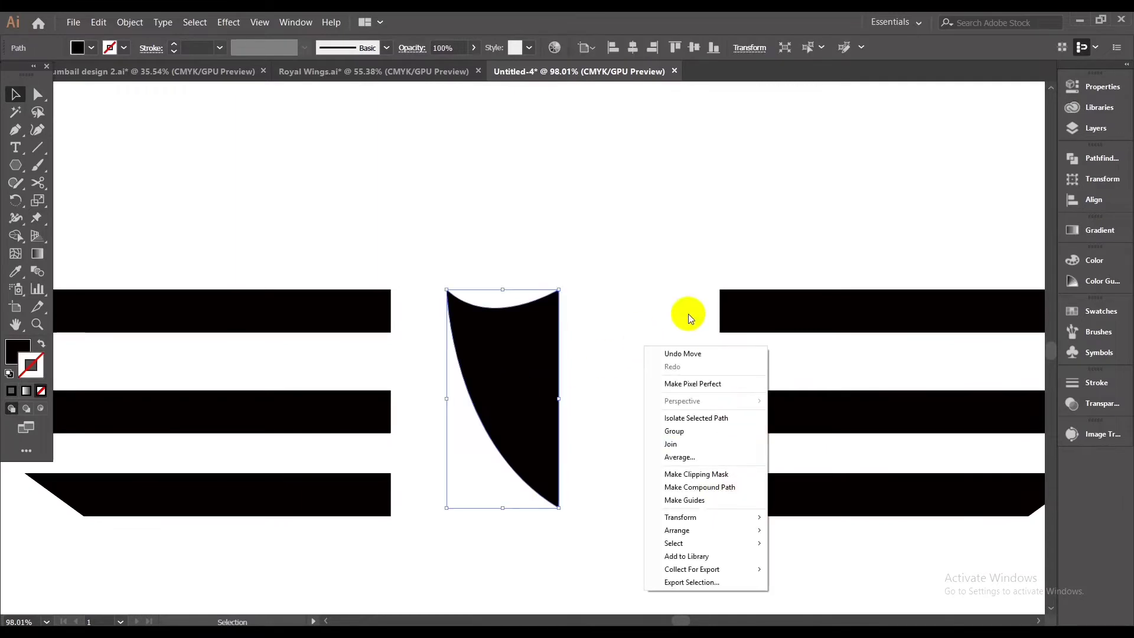
mouse_move(699, 516)
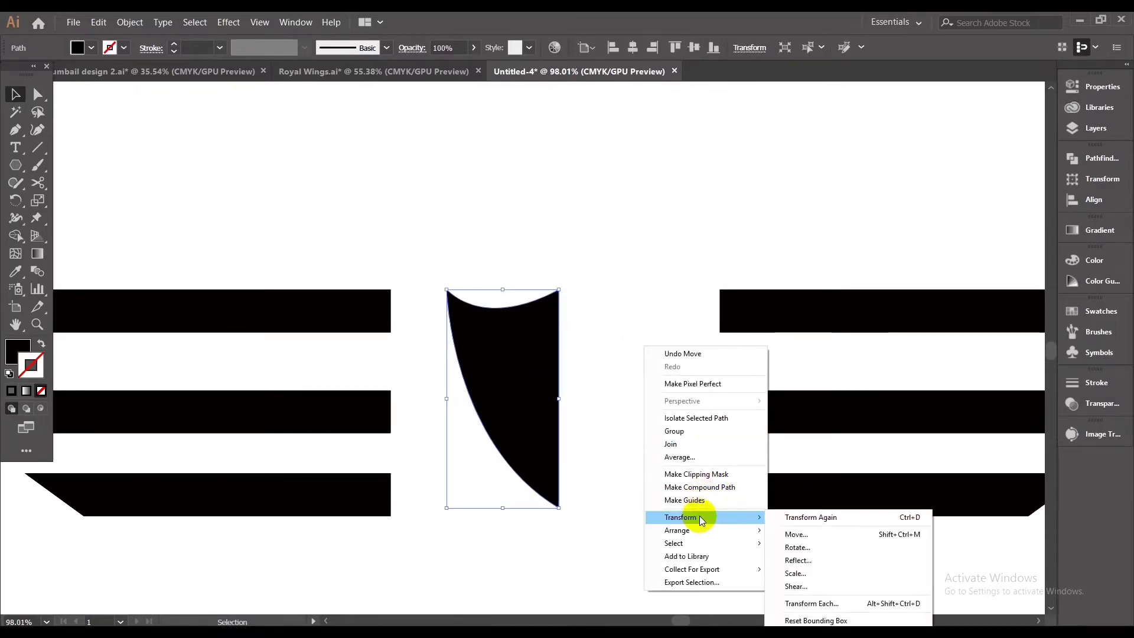
click(806, 564)
click(945, 461)
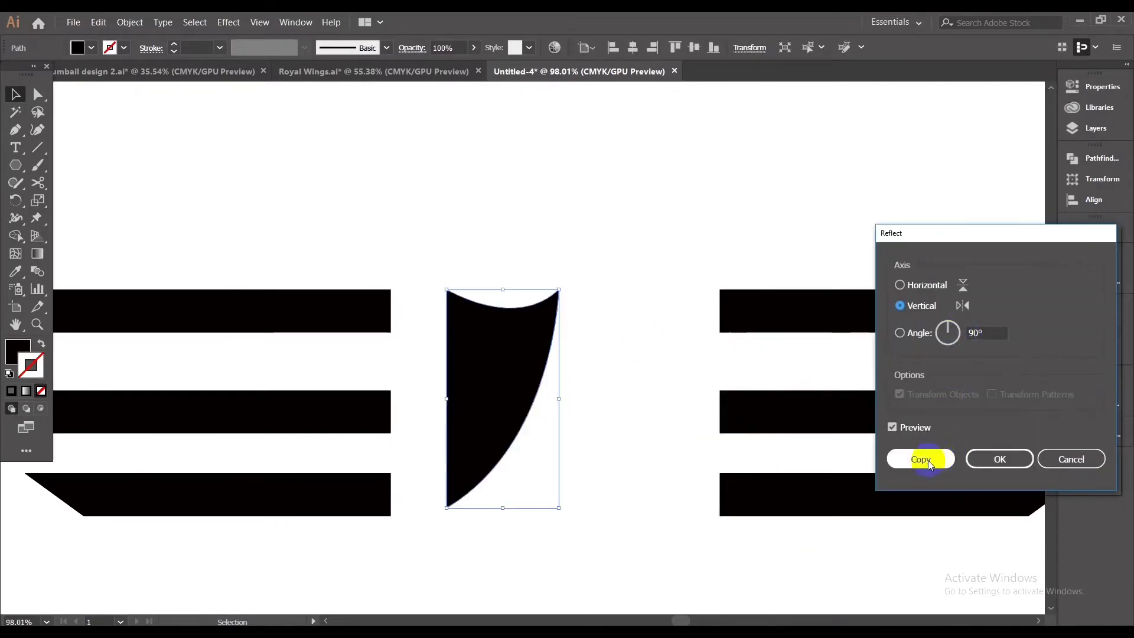
click(920, 459)
Step: Nudge the mirrored half sideways until its straight edge meets the original half and completes the shield
key(Right)
key(Right)
key(Right)
key(Right)
key(Right)
key(Right)
key(Right)
key(Right)
key(Right)
key(Right)
key(Right)
key(Right)
key(Right)
key(Right)
key(Right)
key(Right)
key(Right)
key(Right)
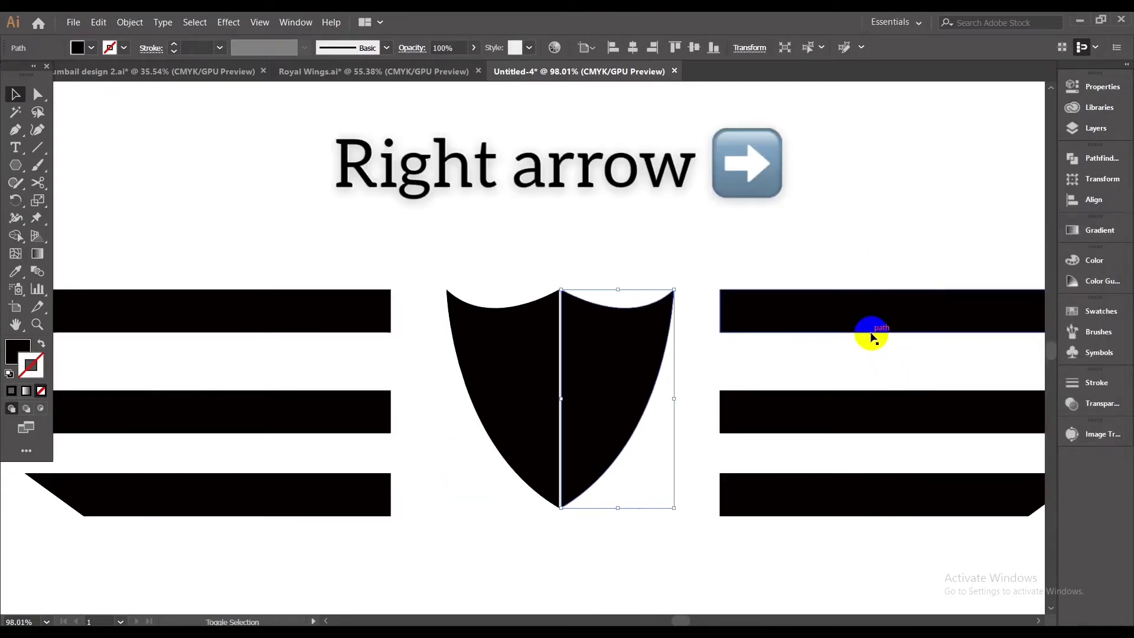
key(Left)
key(Left)
key(Left)
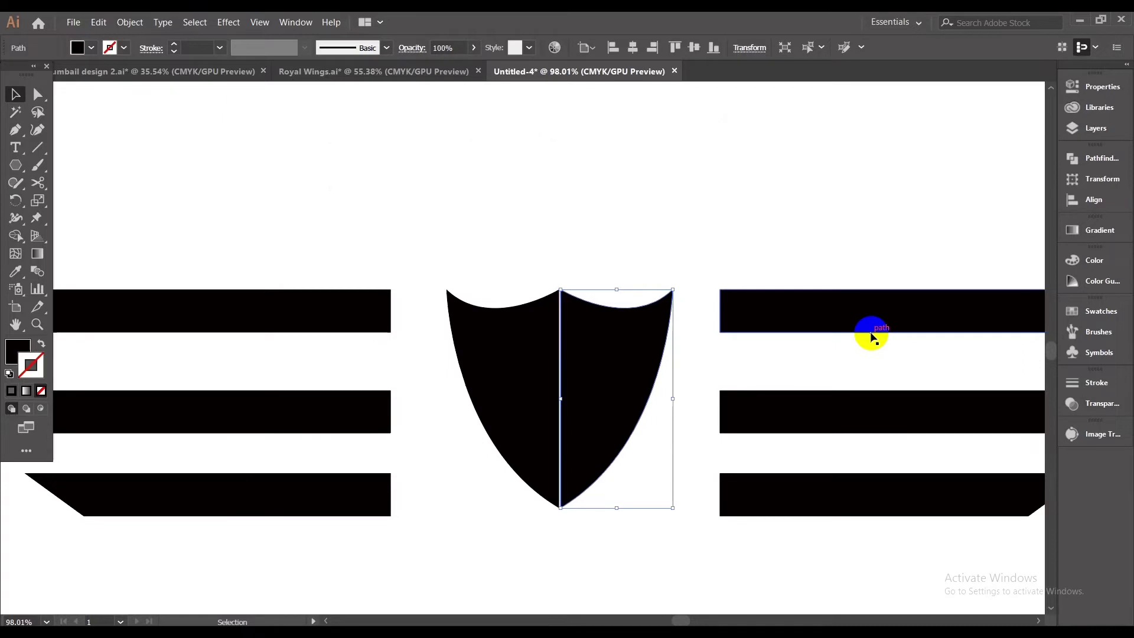
click(704, 228)
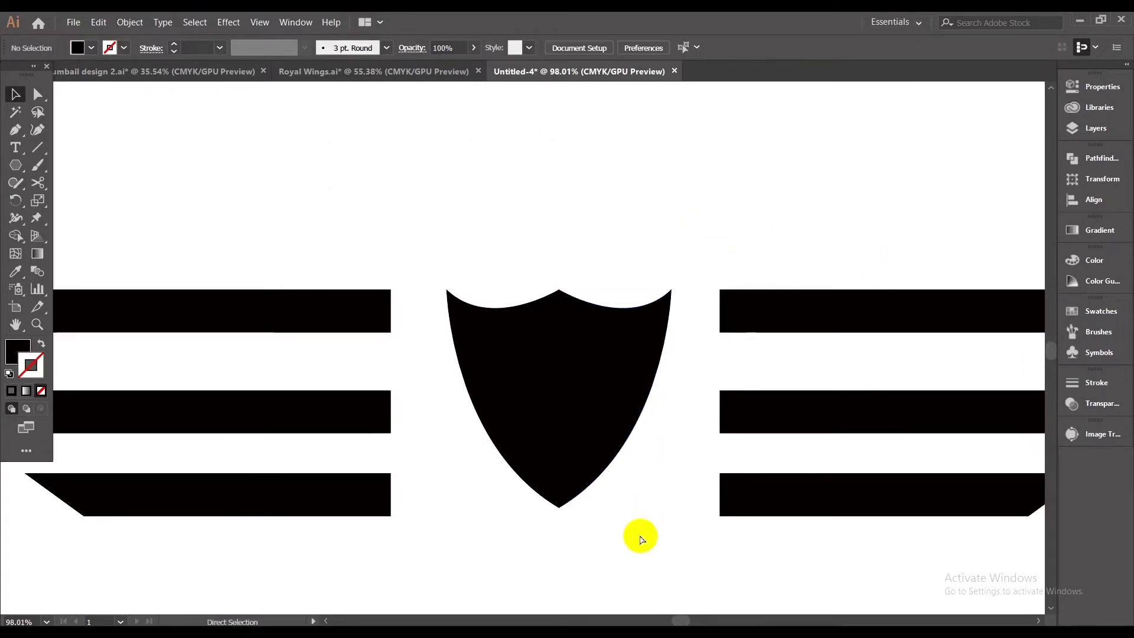
Step: Unite the two shield halves into a single shape with Pathfinder
drag(627, 521, 582, 496)
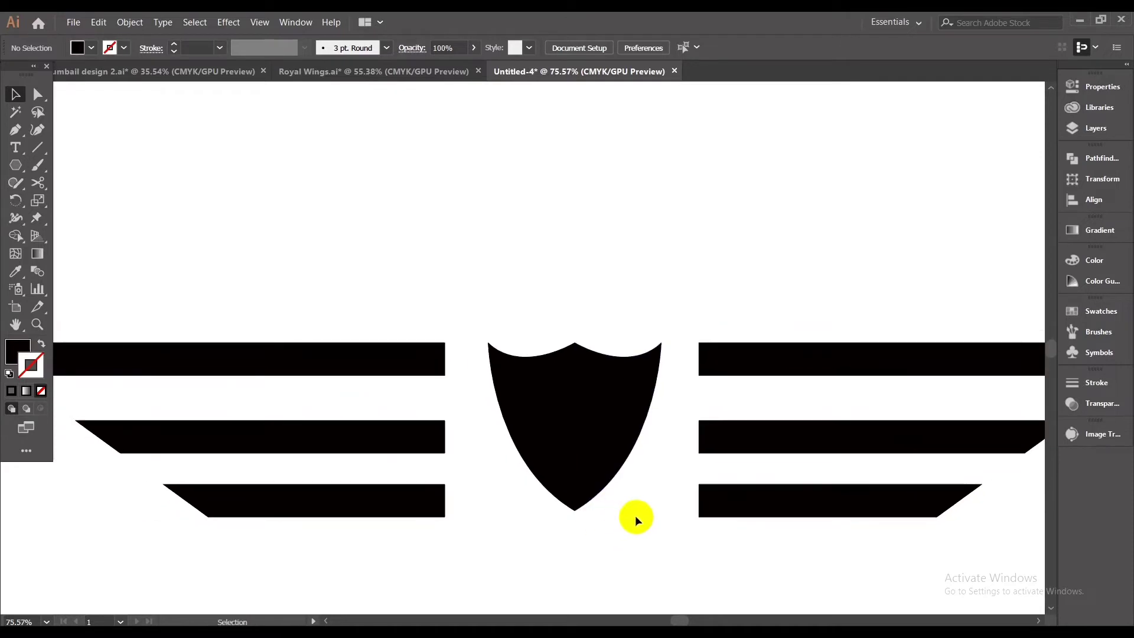
click(530, 450)
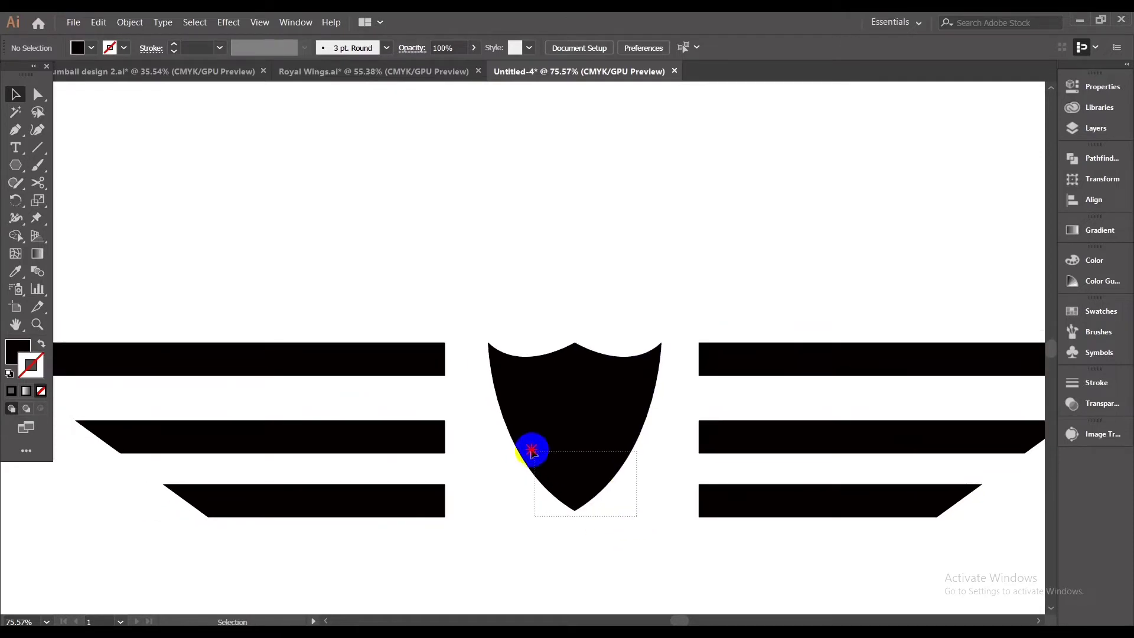
click(1077, 157)
click(900, 192)
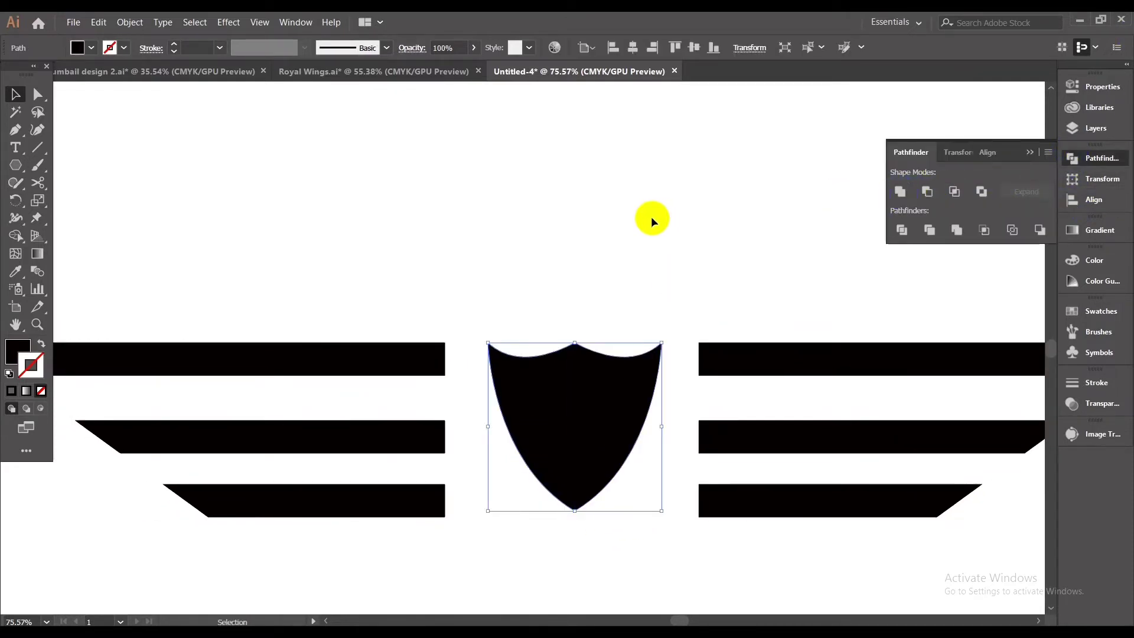
click(651, 219)
drag(696, 246, 658, 244)
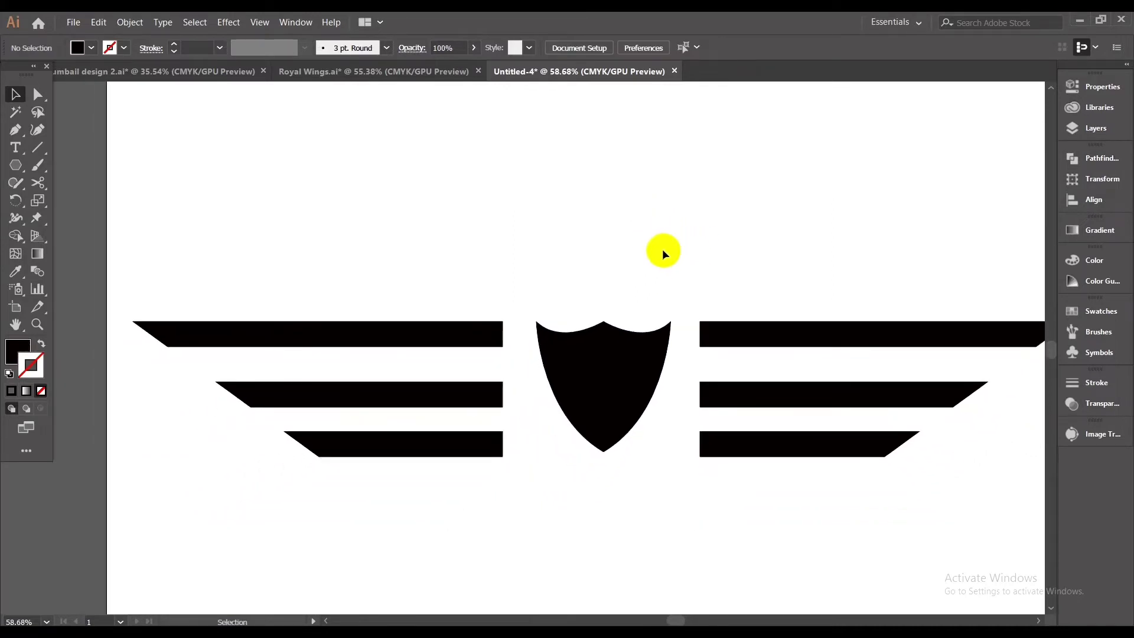
Step: Add the letter "r" as text below the left wing and enlarge it to about 387 pt
drag(623, 509, 691, 509)
click(16, 149)
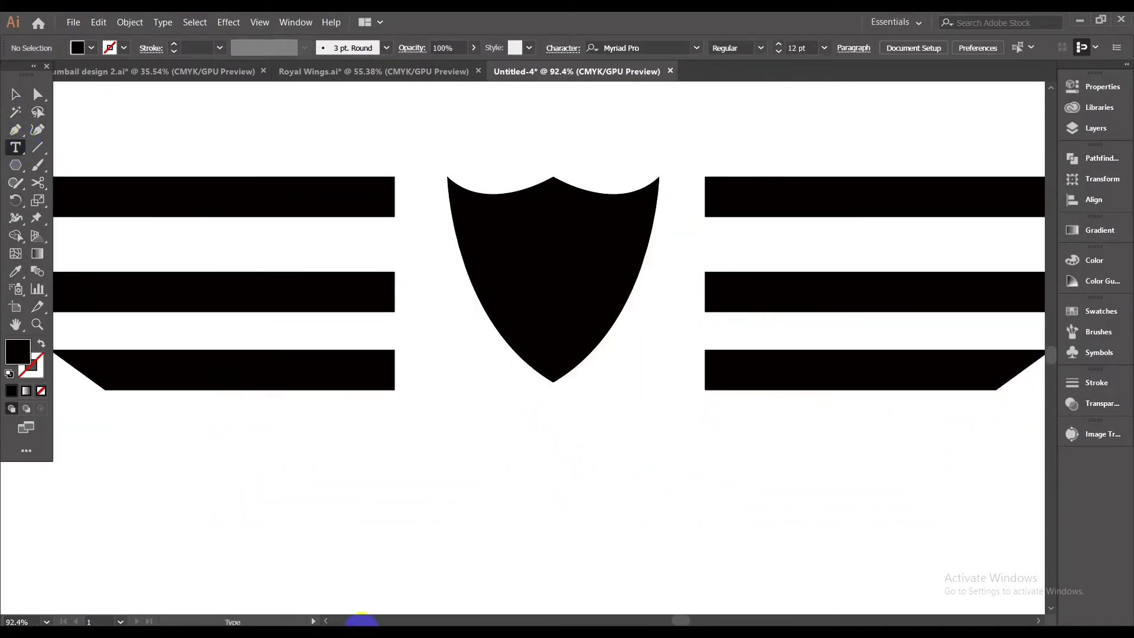
click(300, 542)
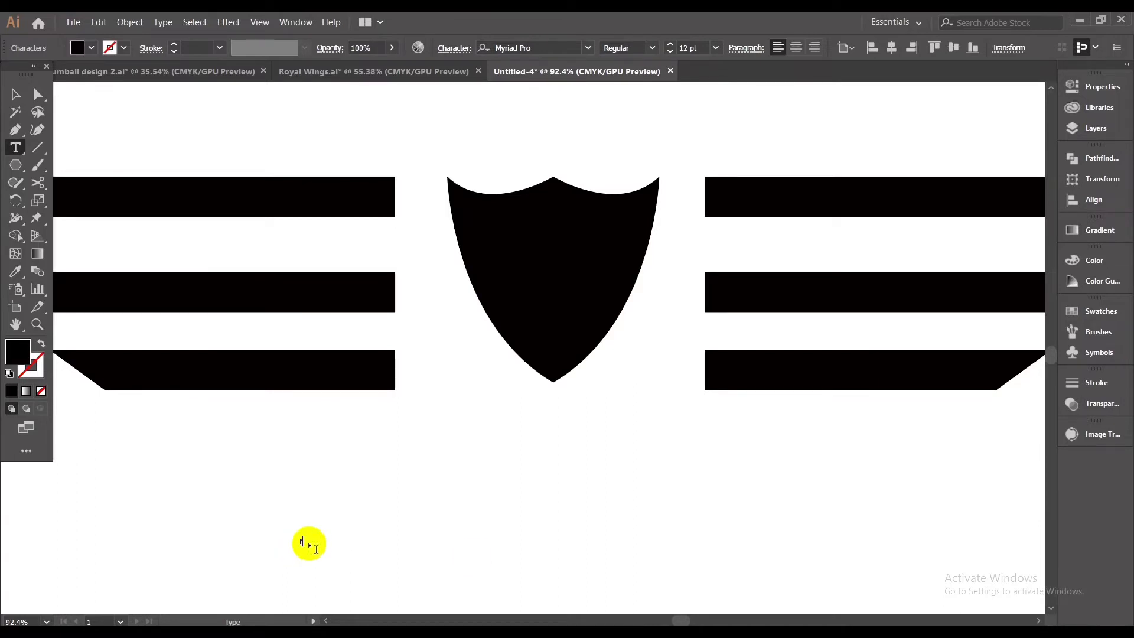
click(13, 96)
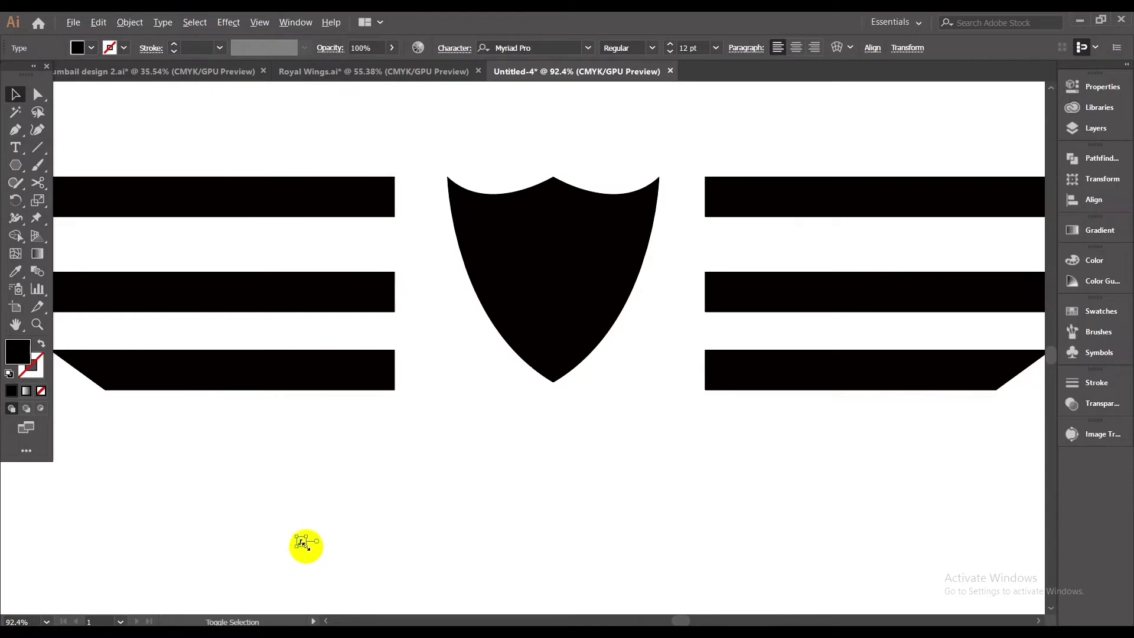
drag(302, 543, 384, 547)
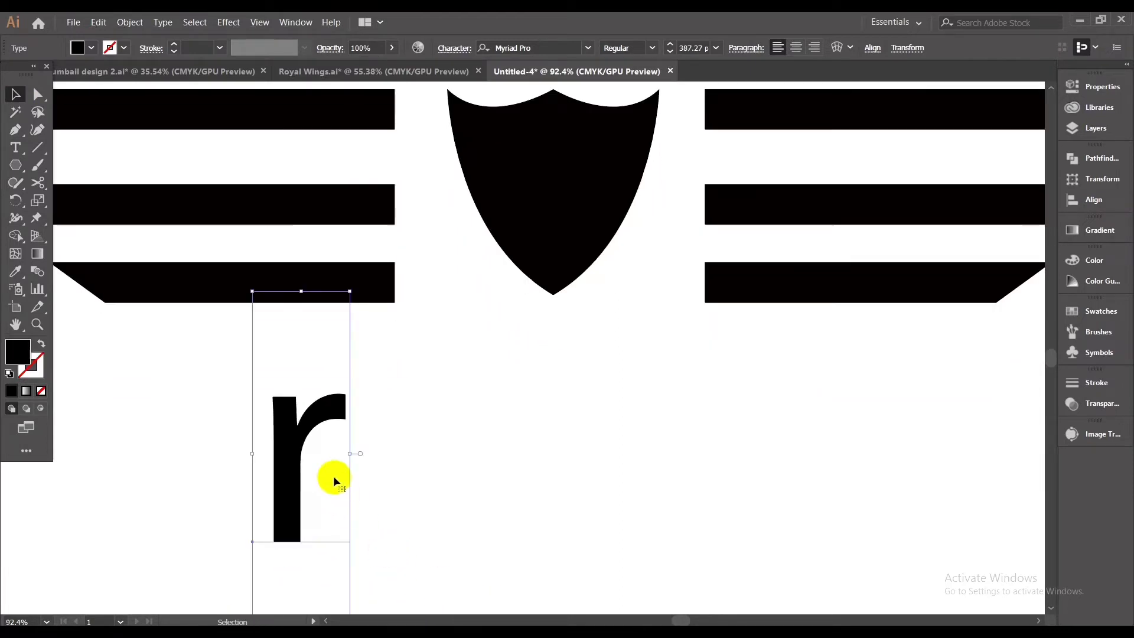
drag(324, 363, 230, 327)
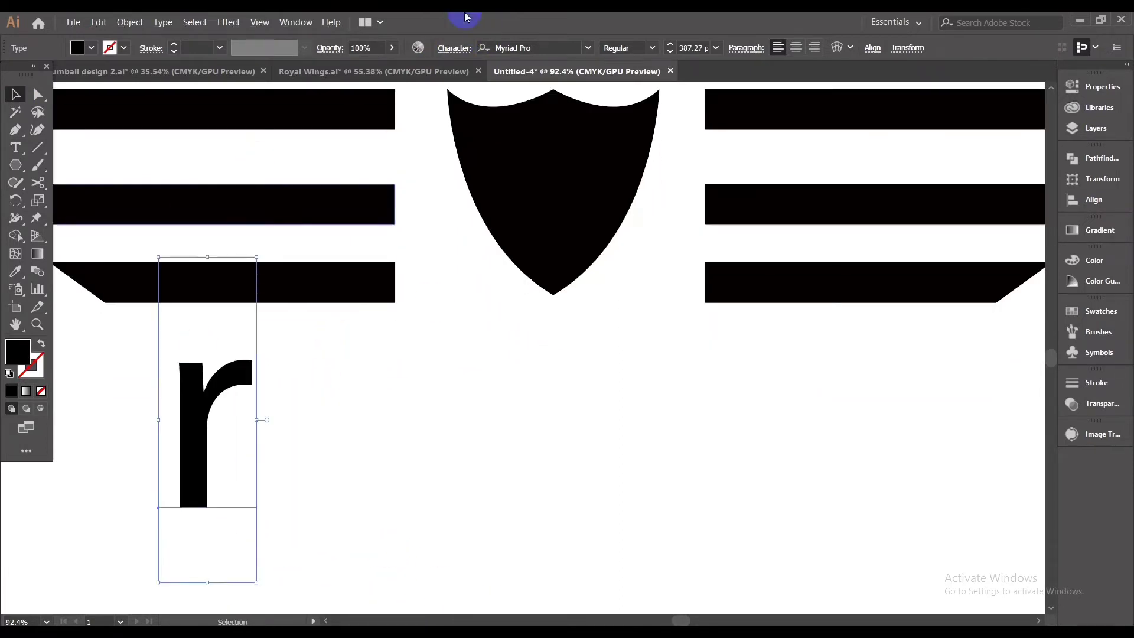
Step: Set the letter to All Caps and change its font to Old English Text MT
click(454, 48)
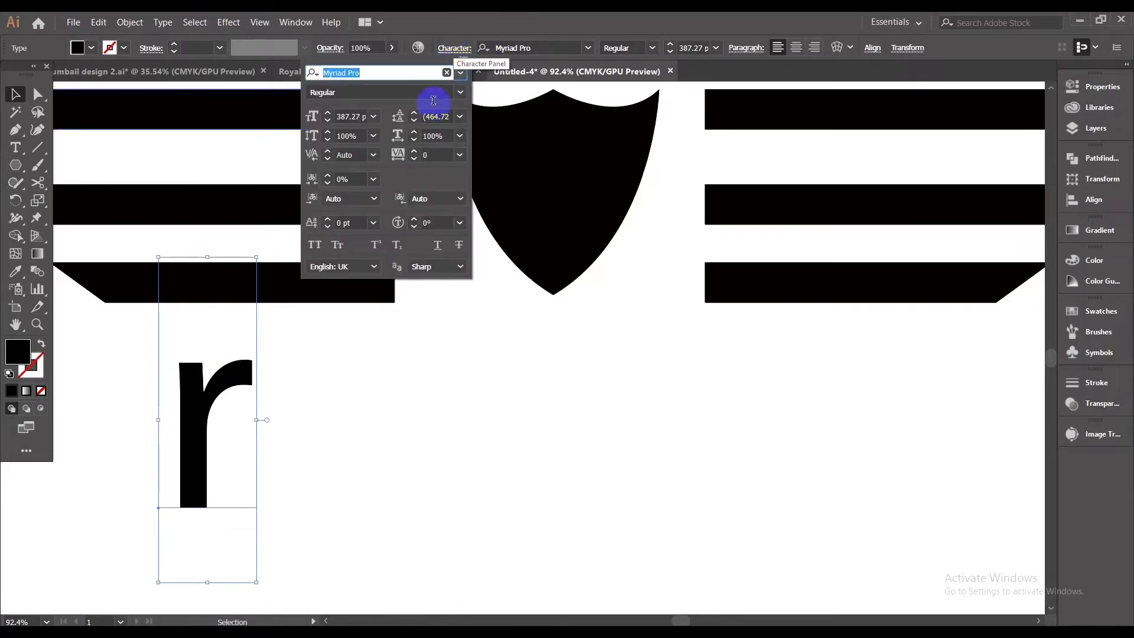
click(323, 246)
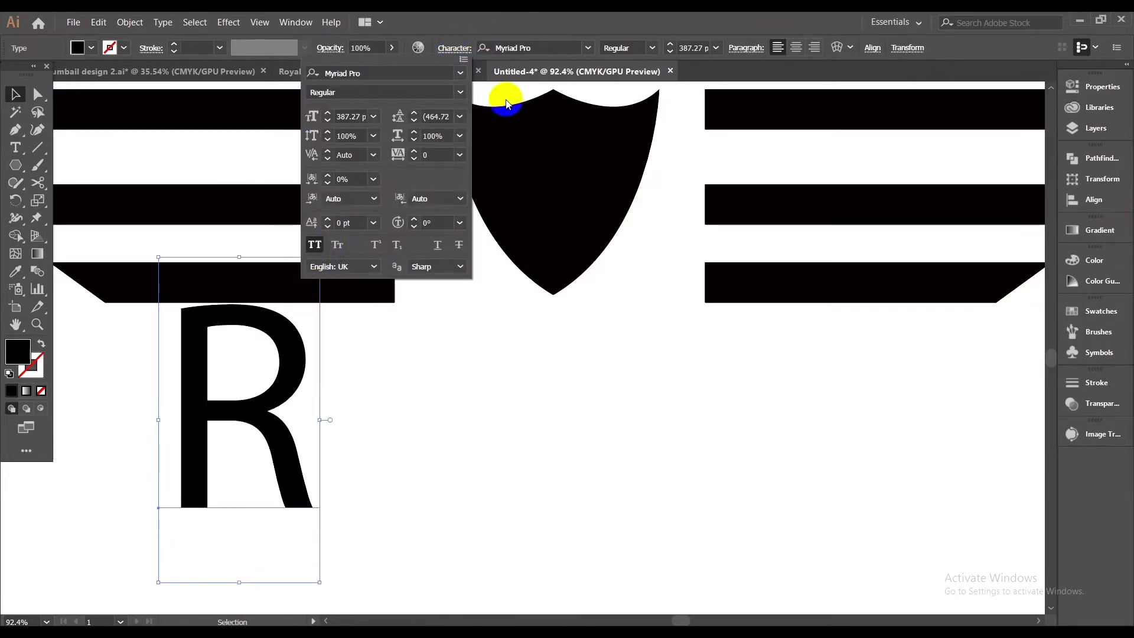
click(590, 47)
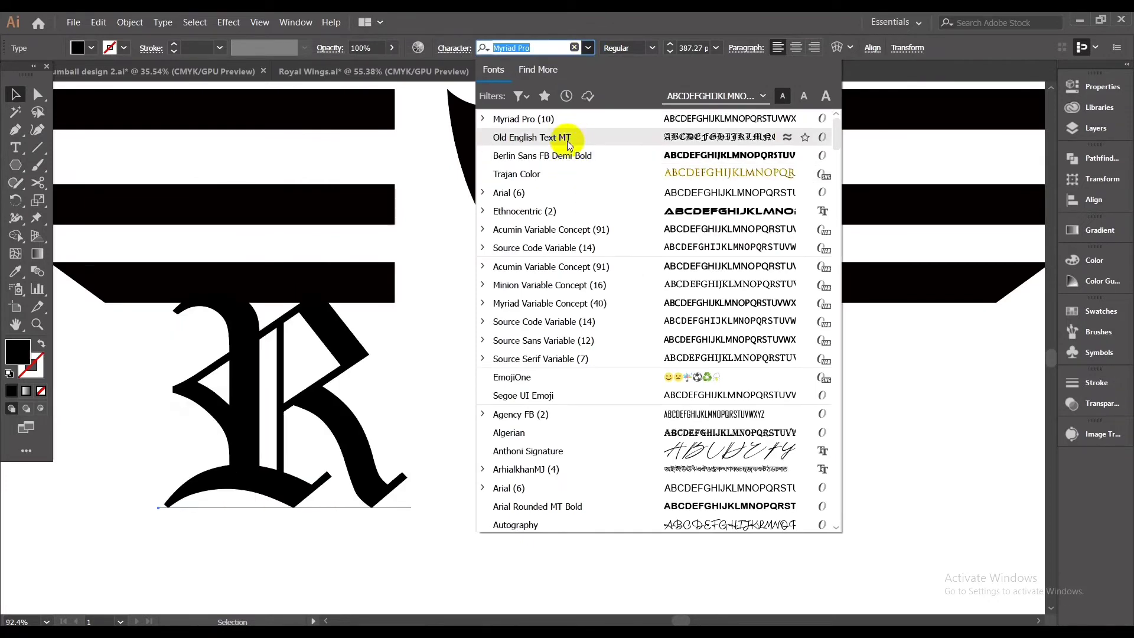
click(567, 142)
Step: Move the letter R beneath the shield and convert it to outlines
drag(240, 410, 580, 465)
right_click(830, 403)
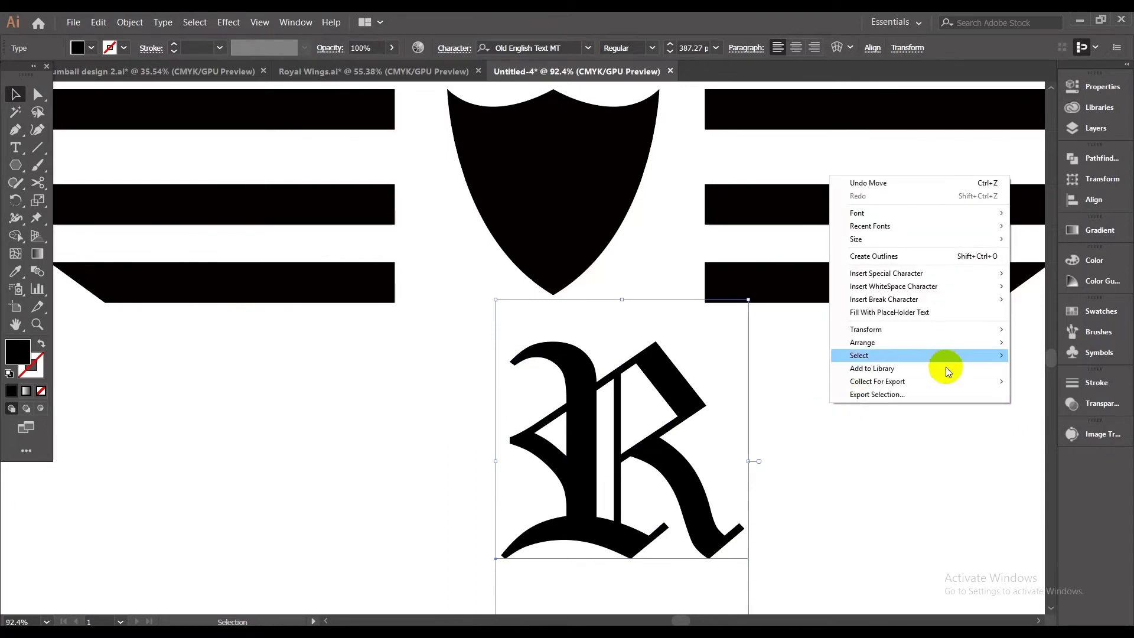
click(894, 255)
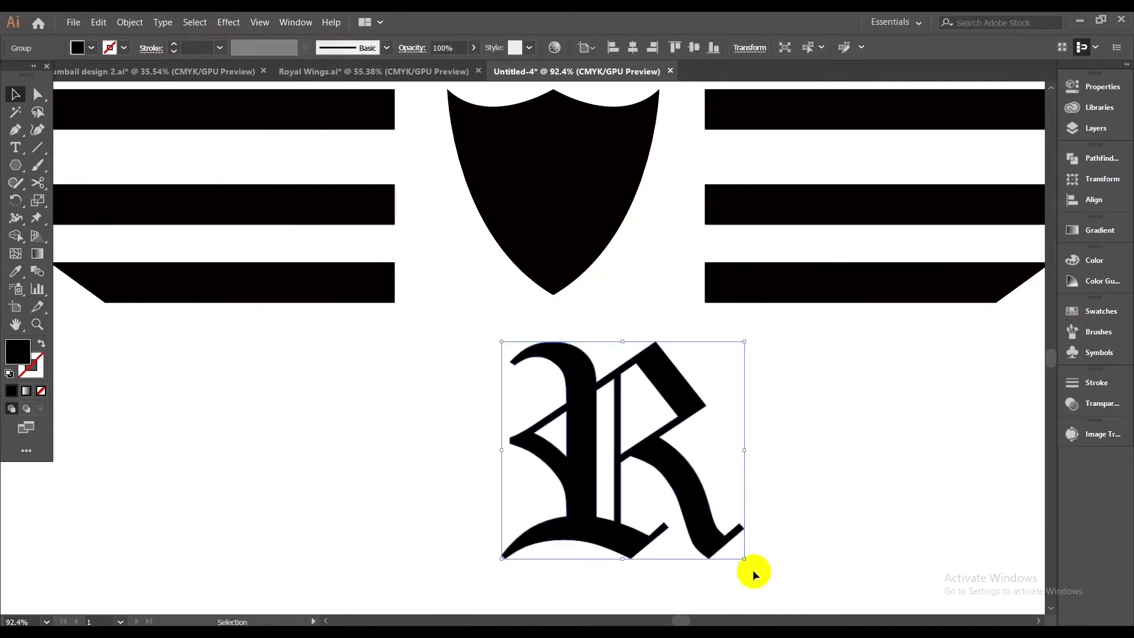
Step: Scale the outlined R down to a smaller size beneath the shield
drag(743, 557, 712, 530)
click(832, 481)
drag(826, 492, 786, 485)
drag(838, 447, 791, 490)
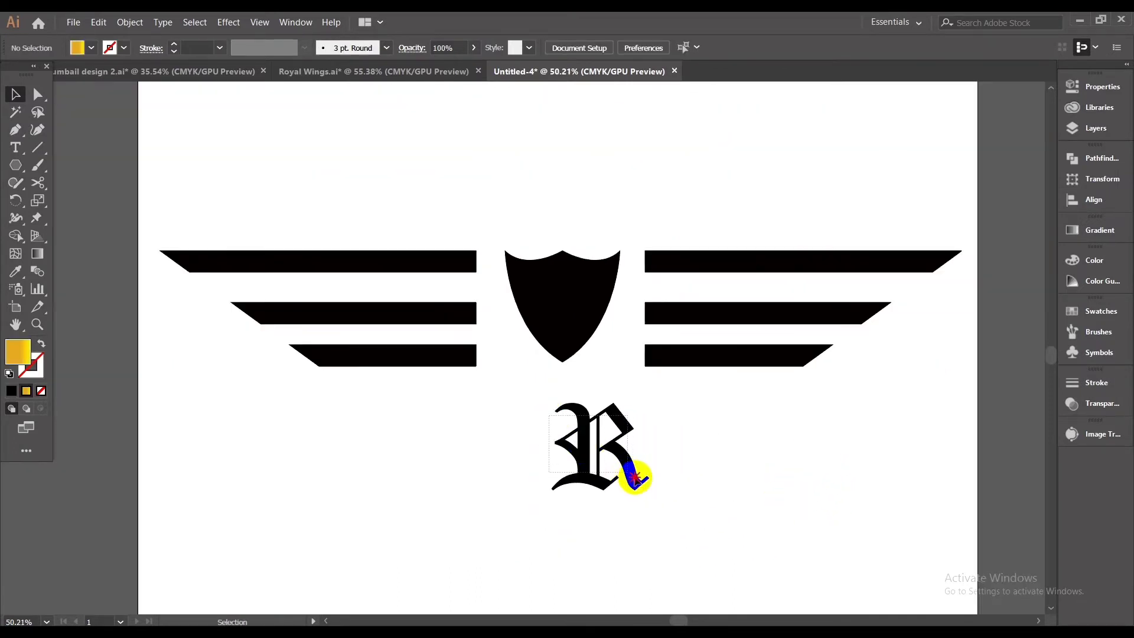
Step: Fill the outlined R beneath the shield with the gold gradient sampled from the gradient square using the Eyedropper
click(635, 476)
drag(454, 177, 421, 227)
drag(453, 154, 426, 290)
drag(536, 268, 474, 257)
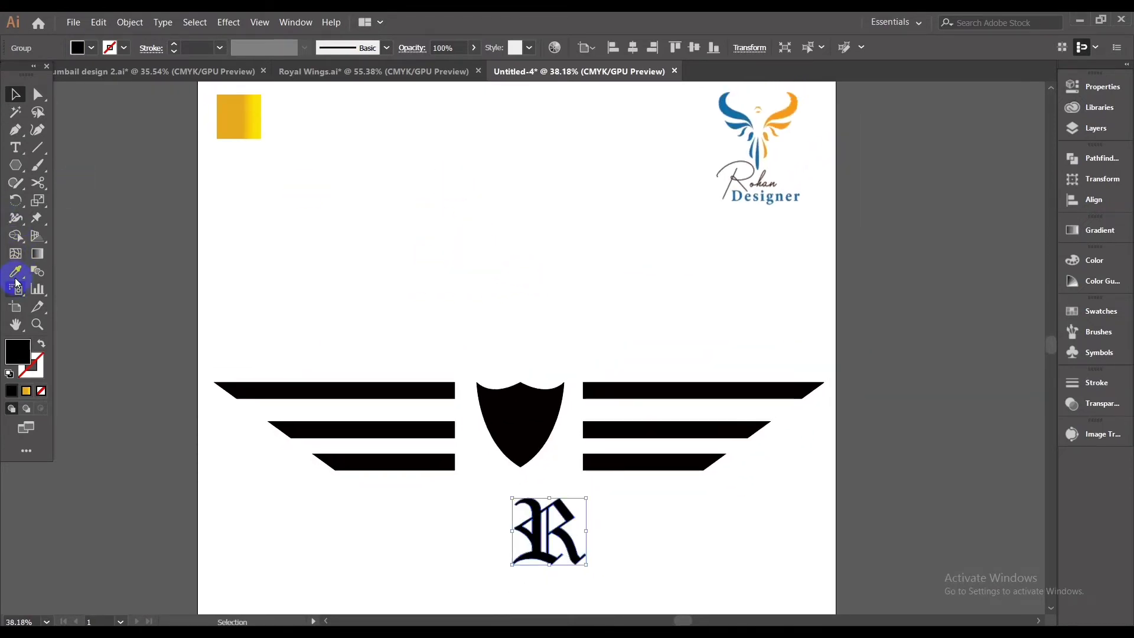
click(233, 121)
click(15, 94)
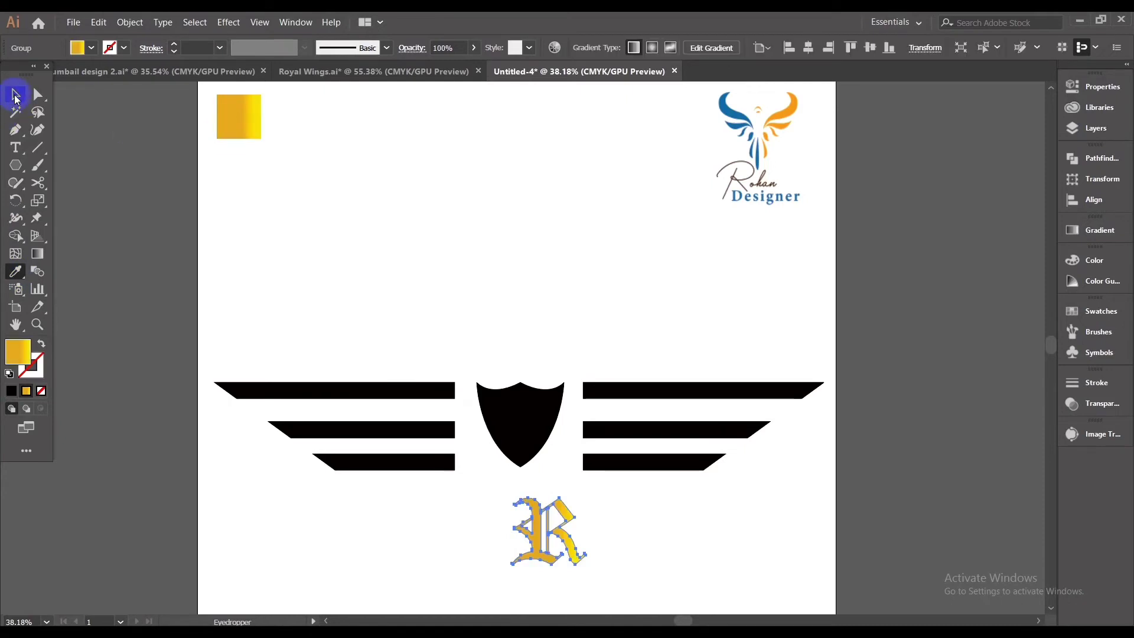
Step: Move the gold R onto the shield and scale it down to fit inside the shield's outline
drag(564, 561, 541, 460)
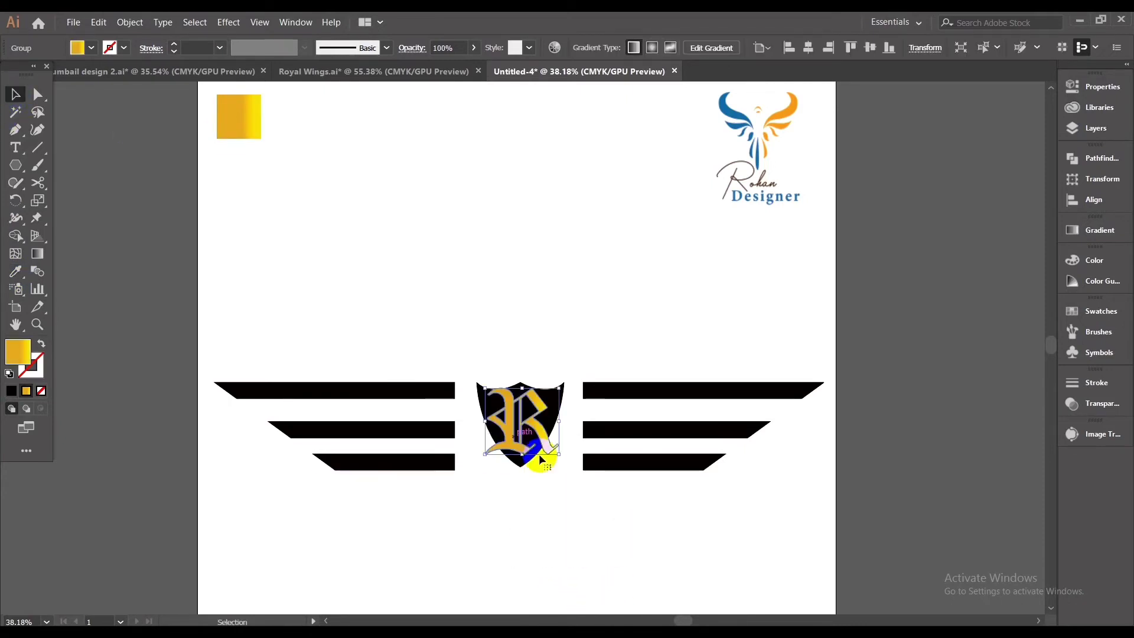
scroll(564, 541, up, 5)
scroll(660, 541, up, 1)
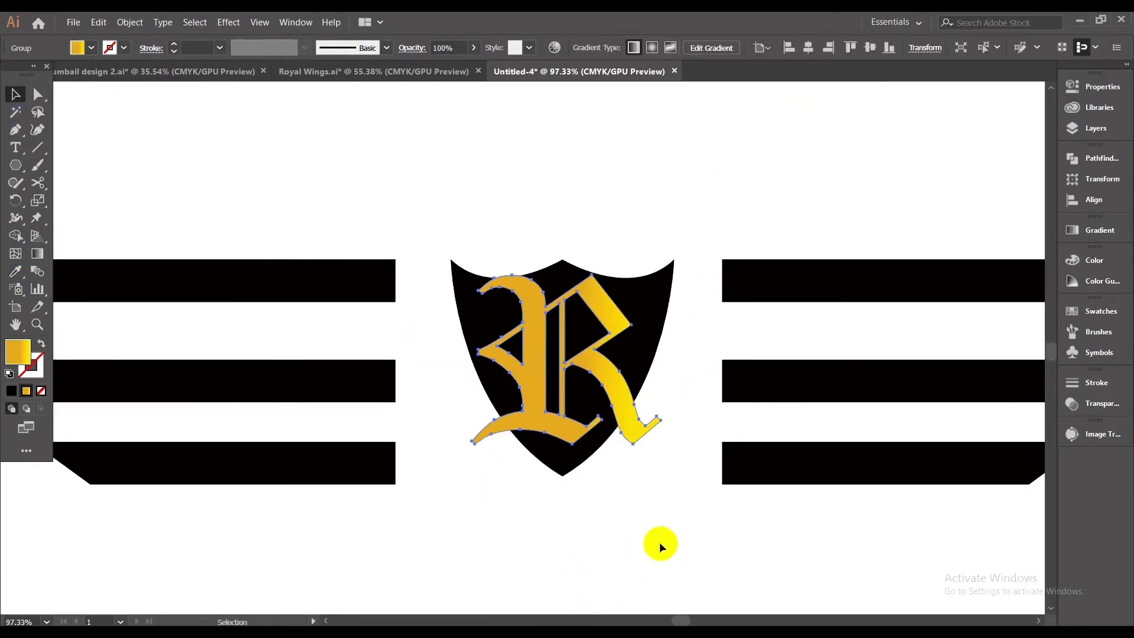
drag(663, 443, 631, 419)
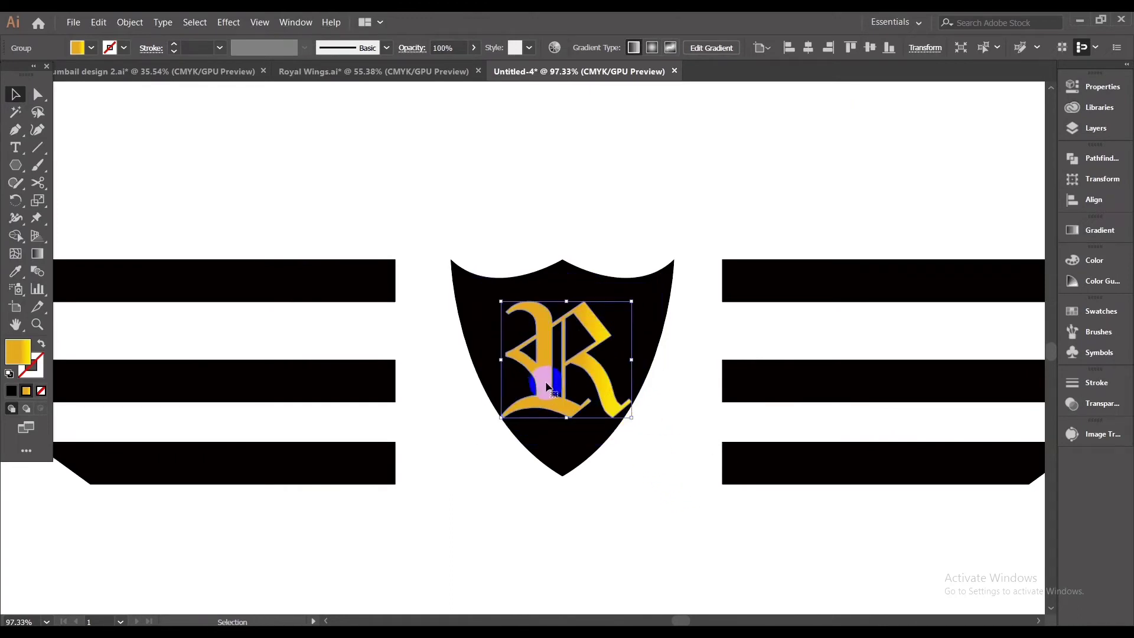
drag(546, 387, 543, 377)
click(646, 496)
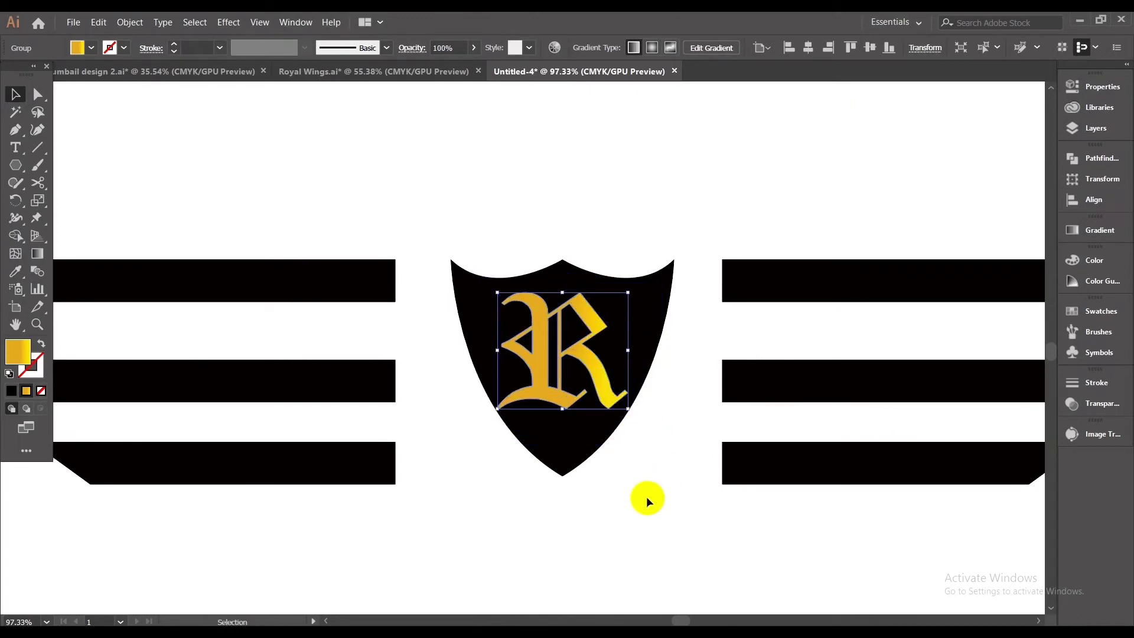
Step: Scale the R down slightly more and nudge it sideways to sit centrally within the shield
click(531, 375)
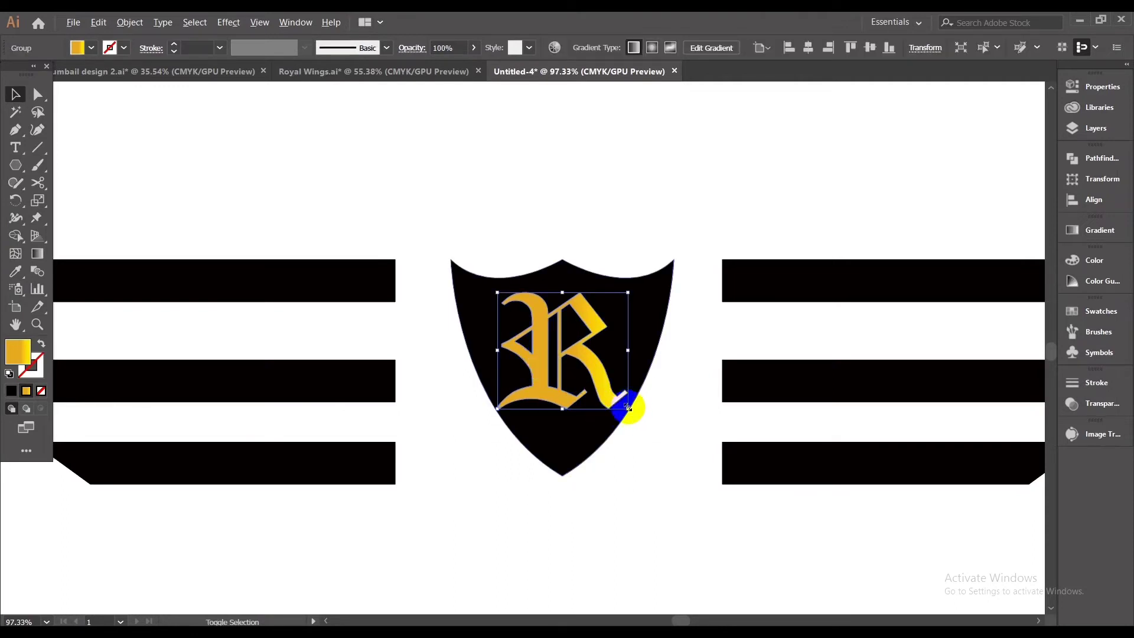
drag(628, 407, 620, 402)
drag(543, 378, 549, 378)
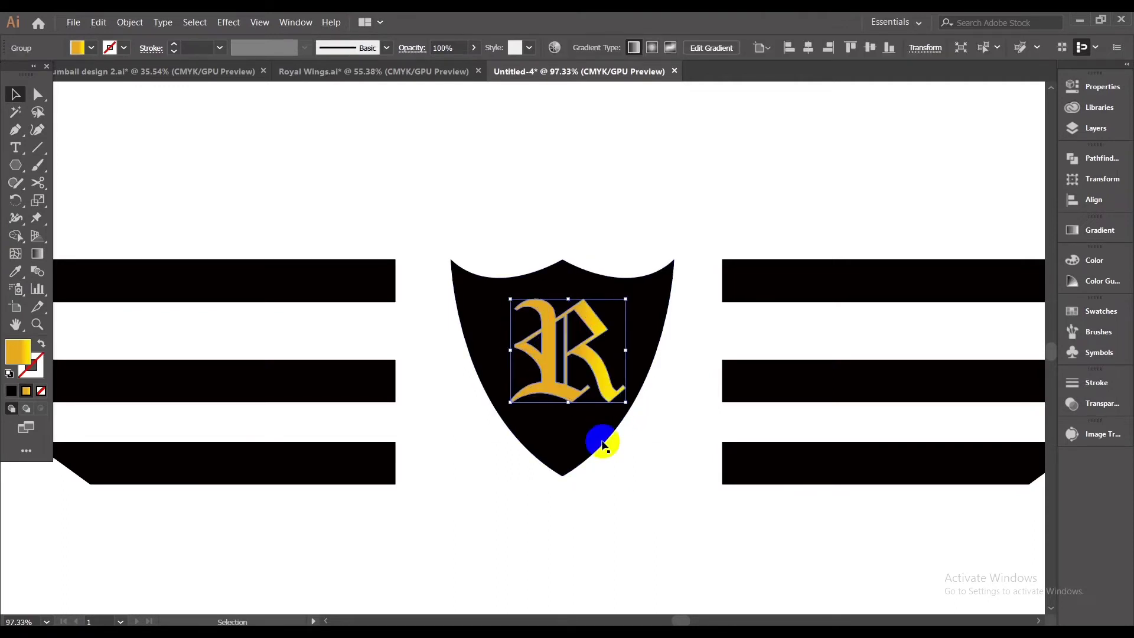
click(701, 526)
click(569, 400)
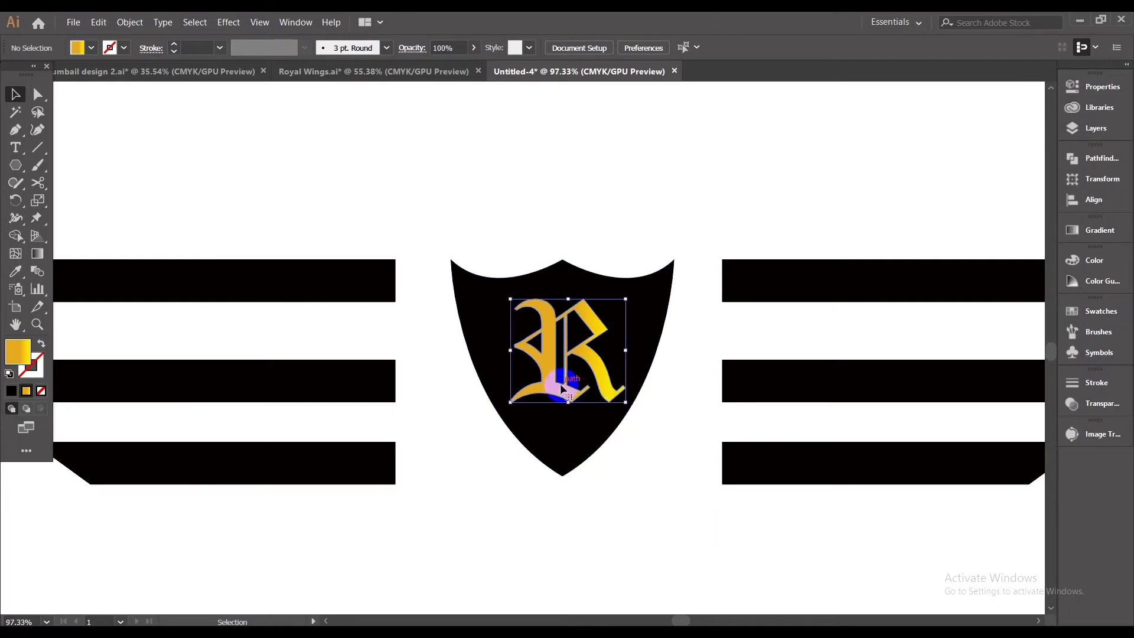
key(Left)
key(Left)
key(Left)
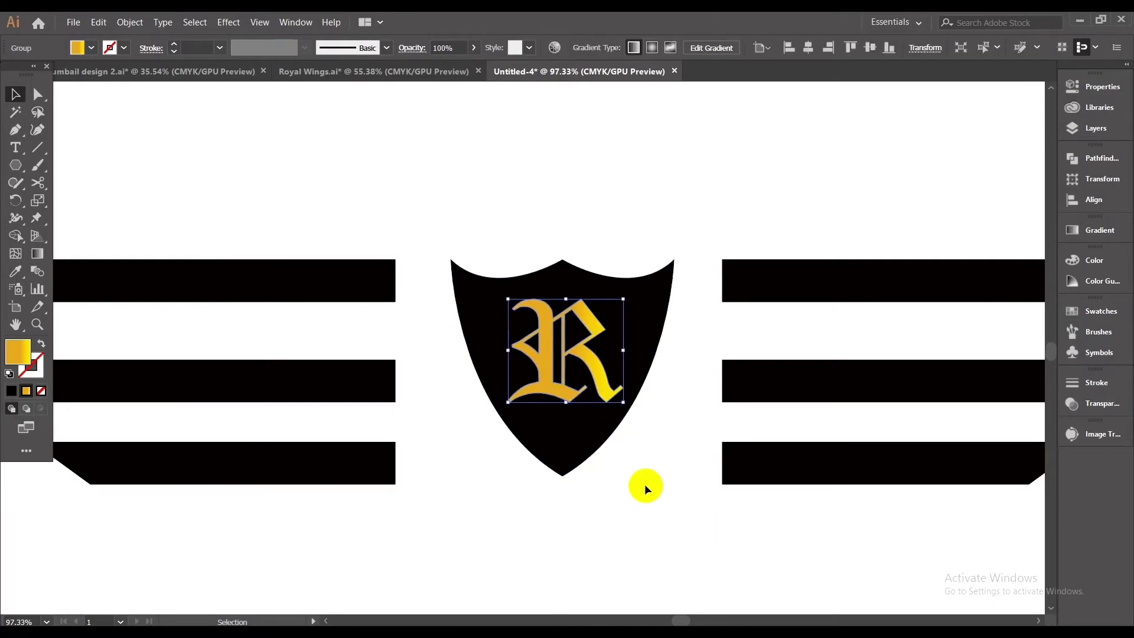
Step: Center the R and shield horizontally on the artboard, and center them vertically on each other using Align to Selection
drag(480, 210, 672, 437)
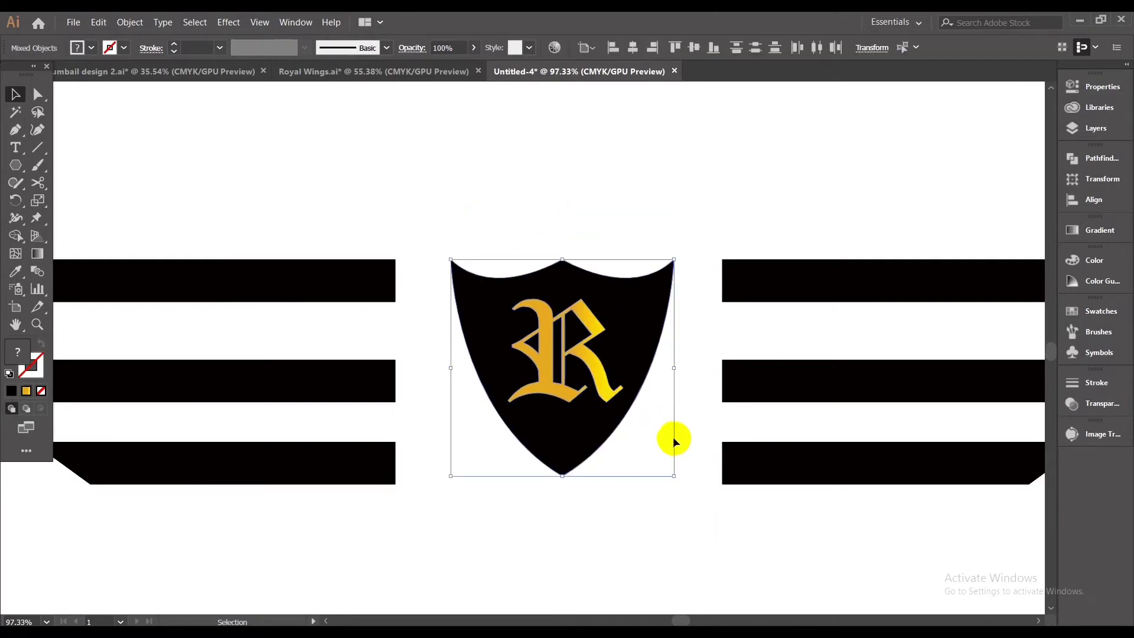
click(635, 49)
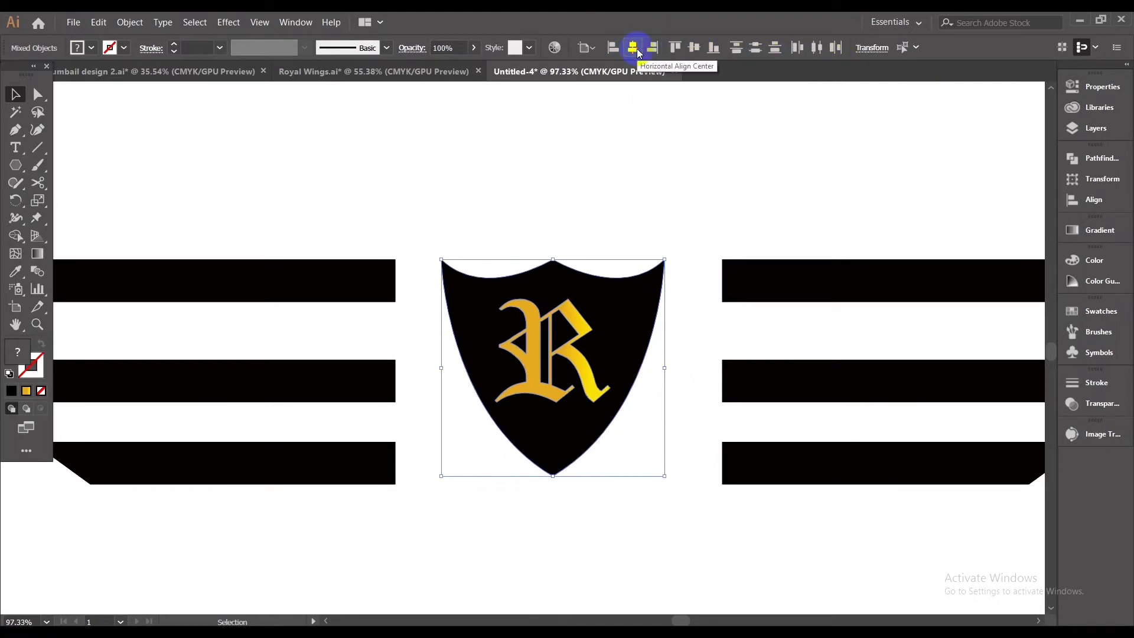
click(587, 48)
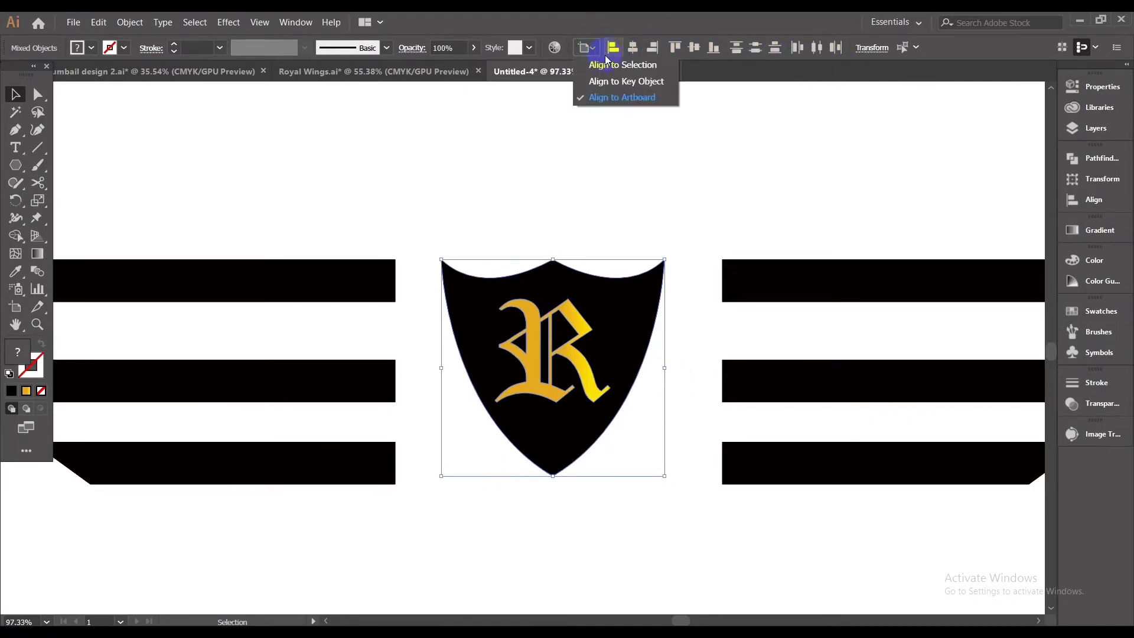
click(605, 65)
click(631, 50)
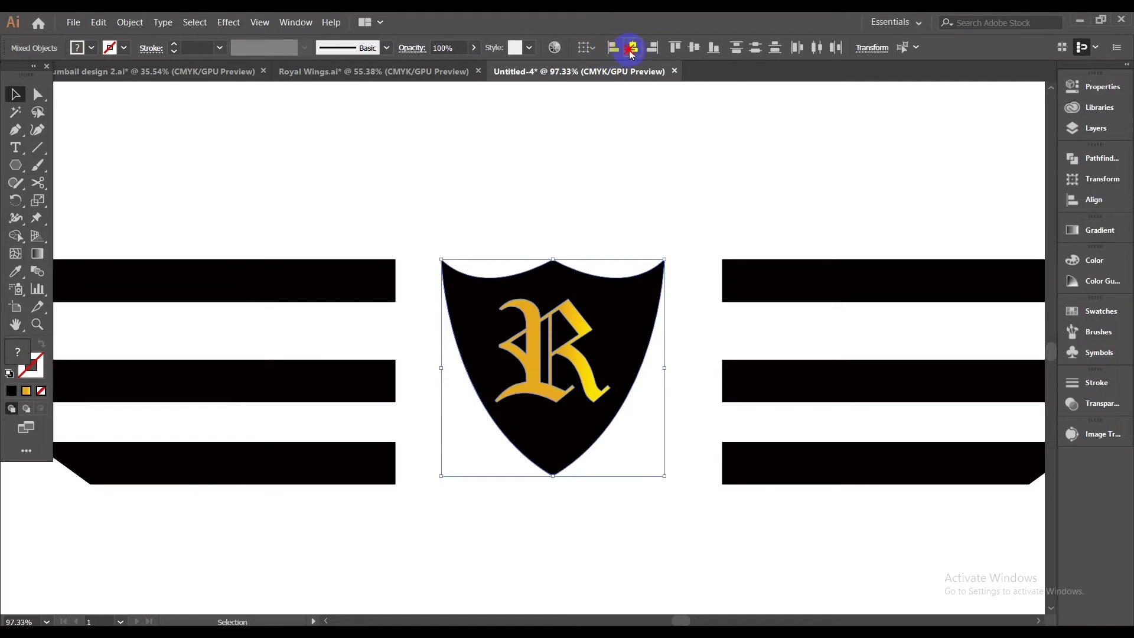
click(692, 52)
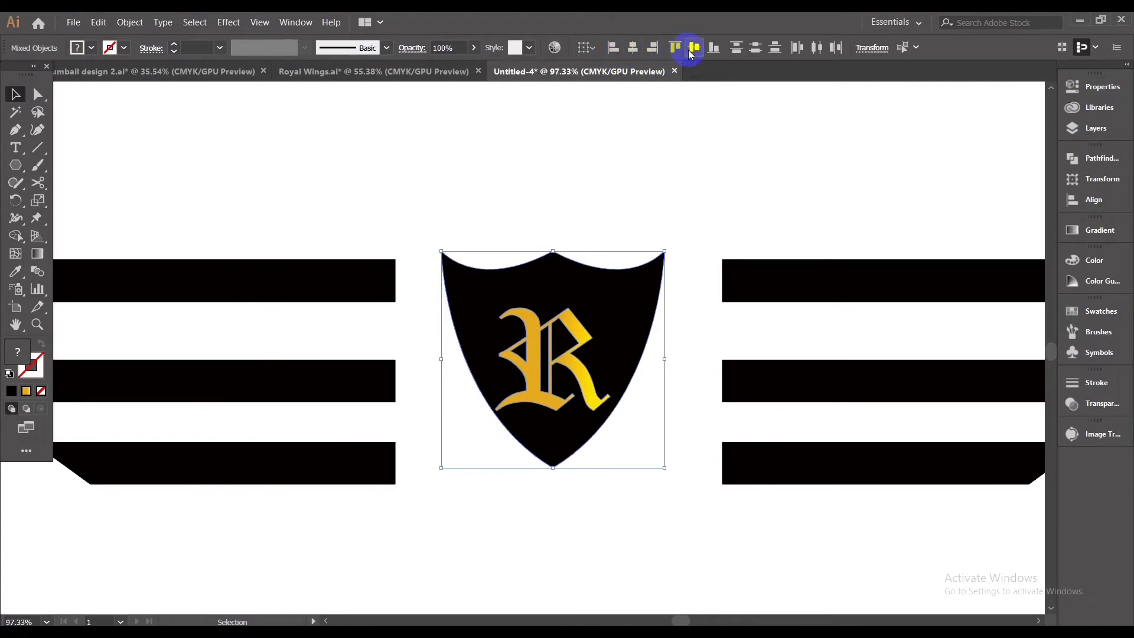
click(636, 140)
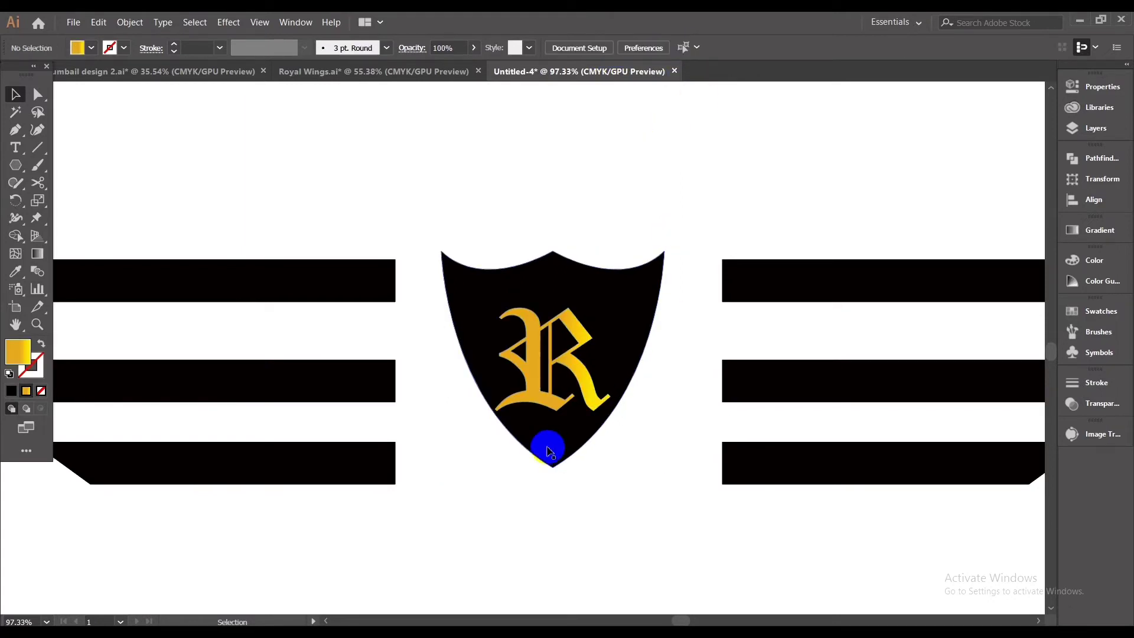
Step: Move the R slightly upward and a little to the right inside the shield
mouse_move(641, 505)
mouse_down()
mouse_move(540, 457)
mouse_move(640, 508)
mouse_up()
double_click(545, 378)
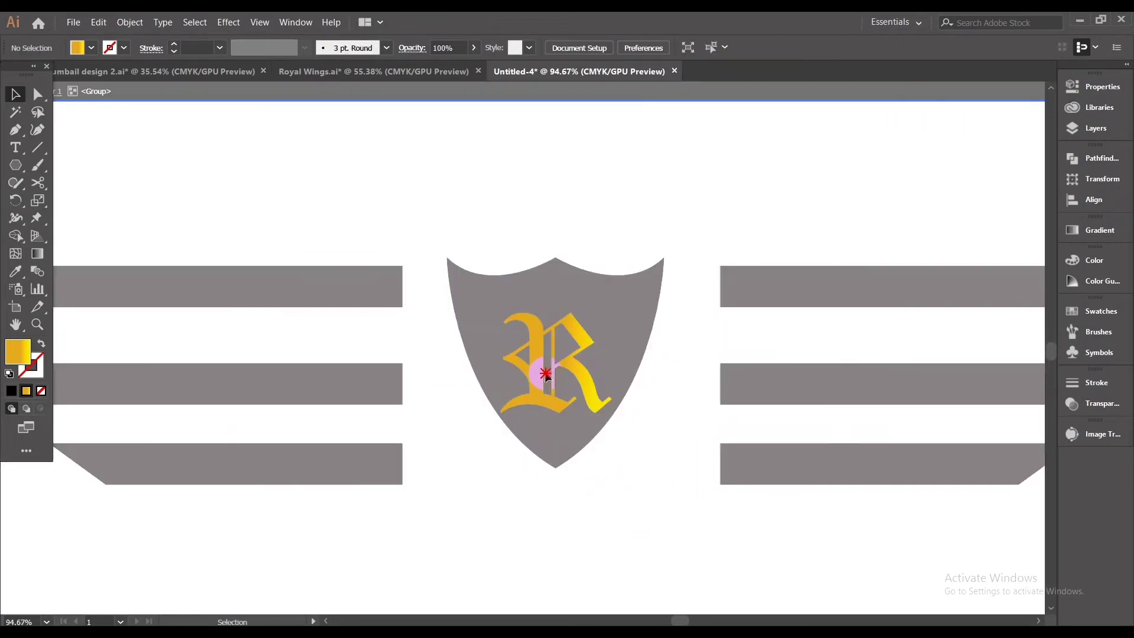
click(665, 87)
drag(540, 350, 542, 339)
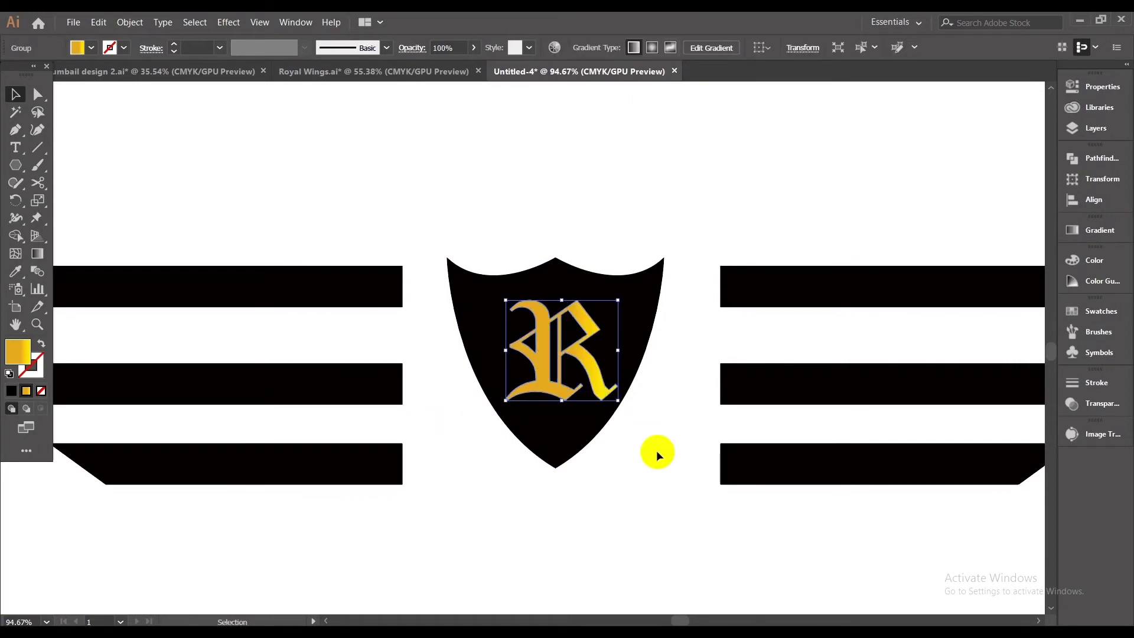
click(641, 486)
Step: Group both wings, the shield and the letter R into one object
drag(665, 489, 582, 476)
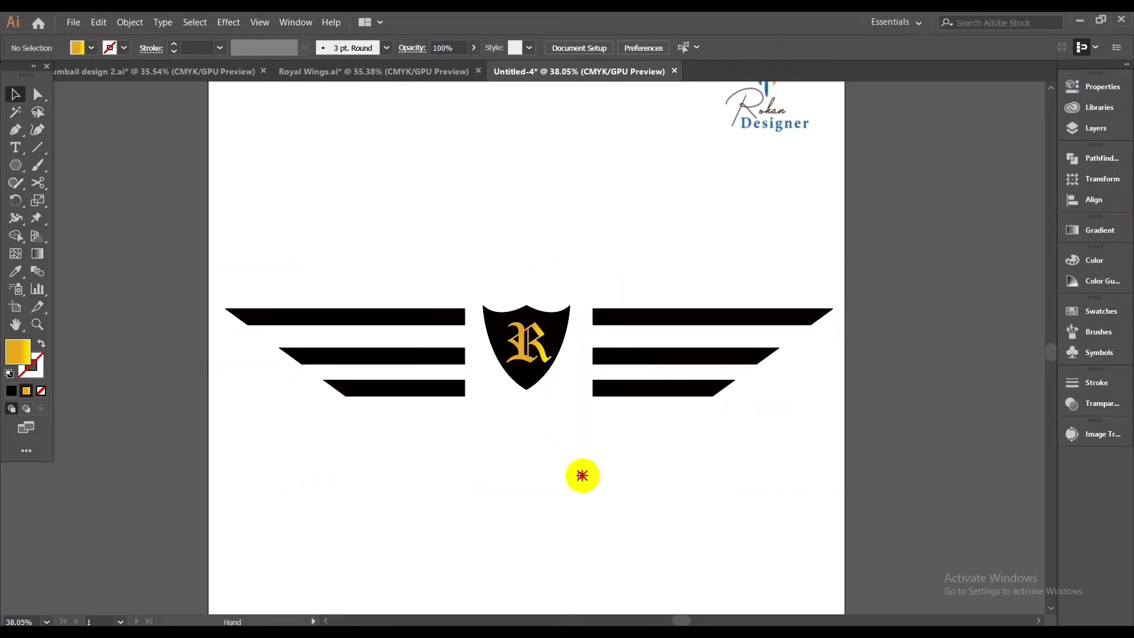
drag(314, 240, 767, 479)
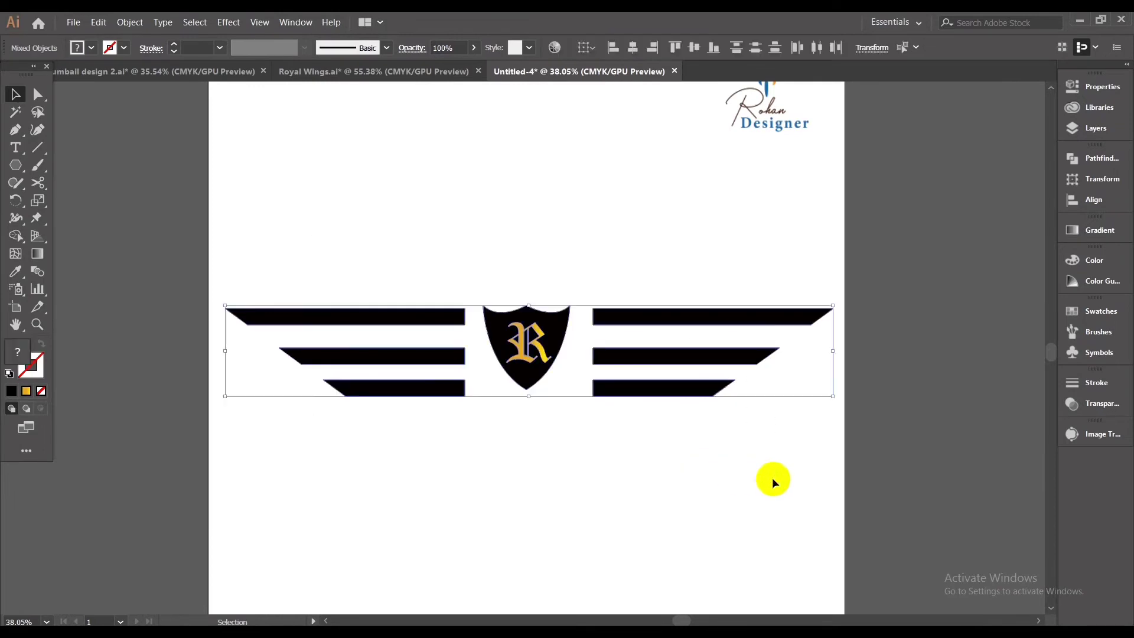
right_click(493, 176)
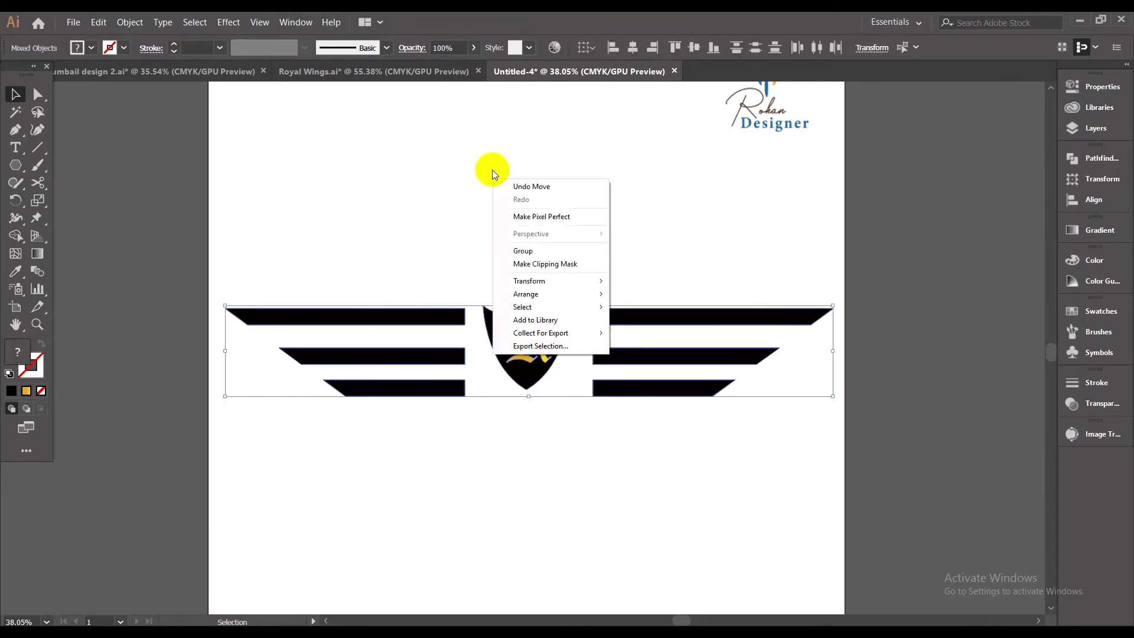
click(536, 251)
click(592, 435)
scroll(595, 455, up, 2)
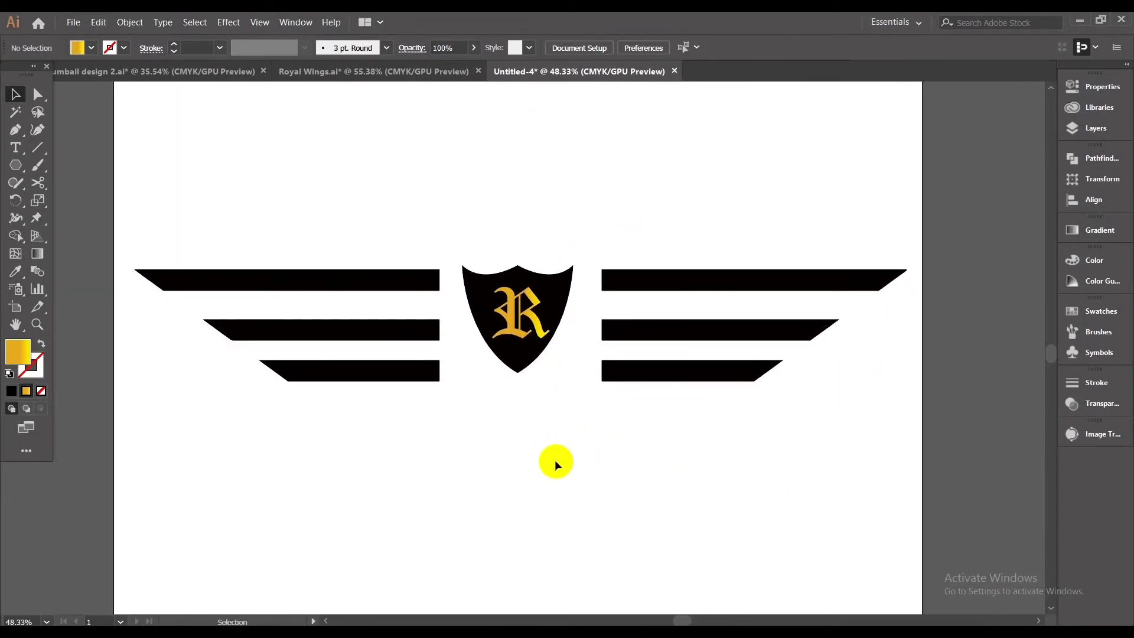
Step: Check the finished logo mockup and add the text "ROYAL WINS" at 72 pt below the emblem
scroll(556, 465, left, 1)
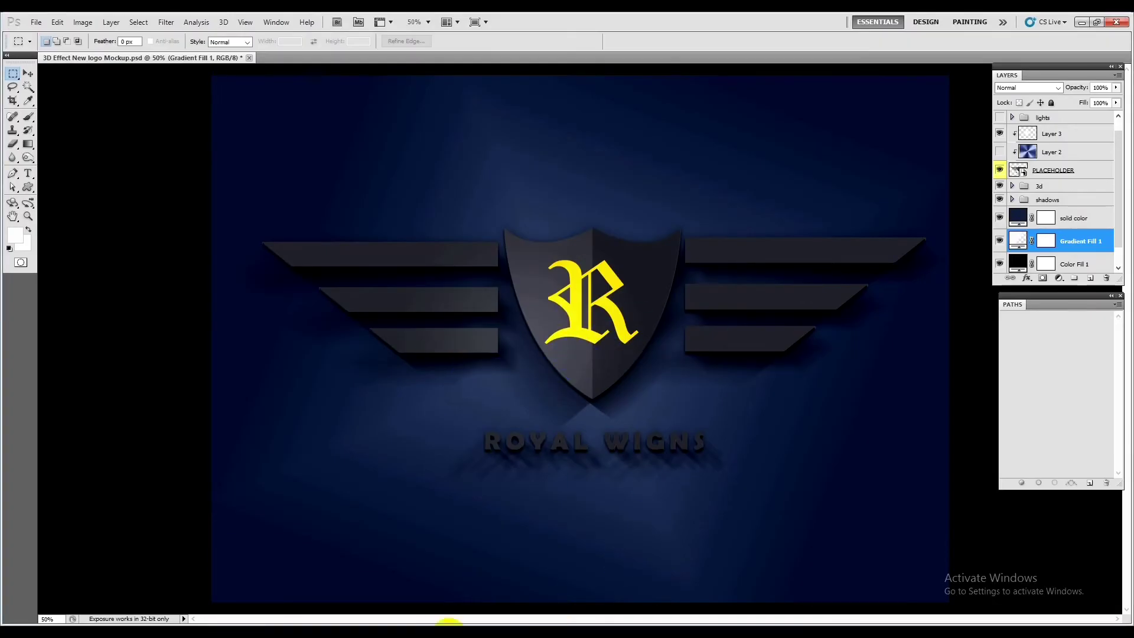
click(414, 615)
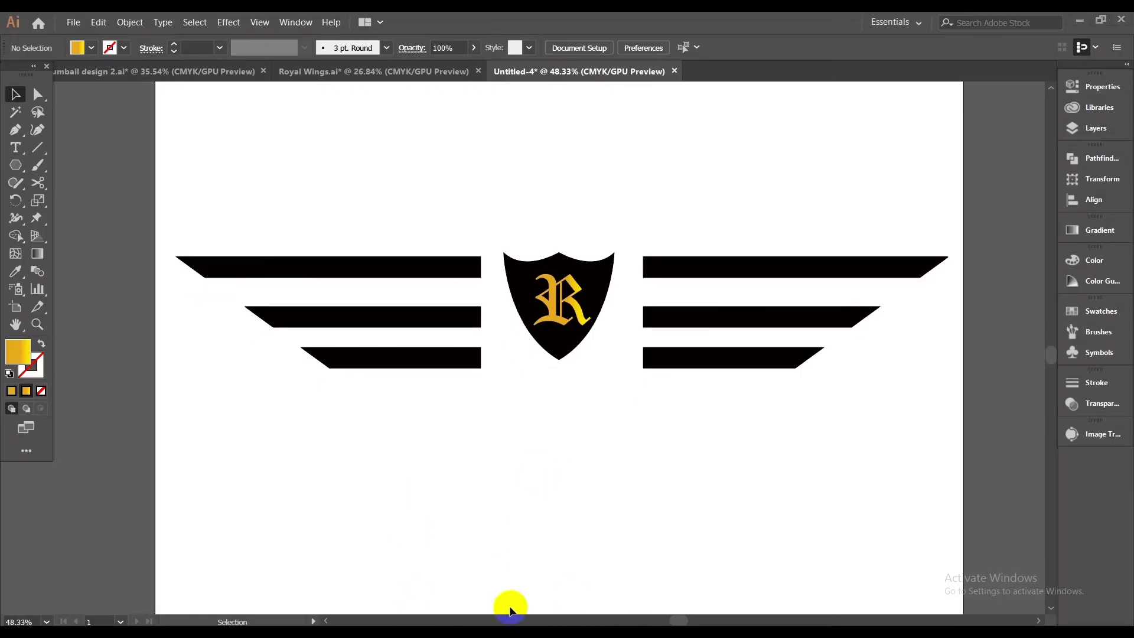
click(16, 148)
click(467, 502)
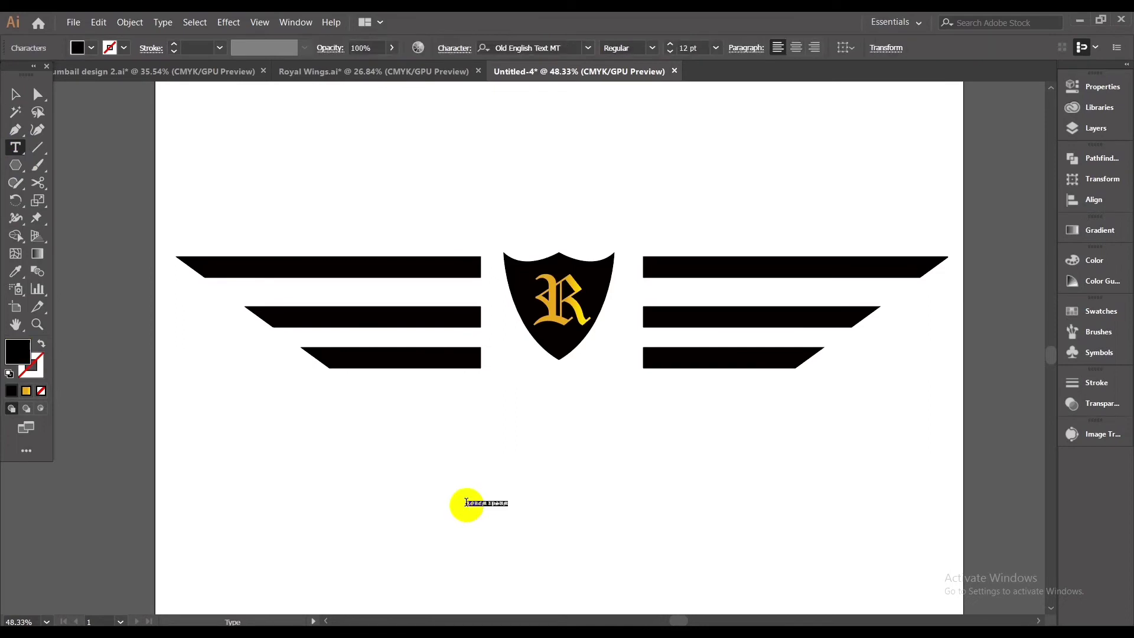
right_click(464, 503)
mouse_move(514, 340)
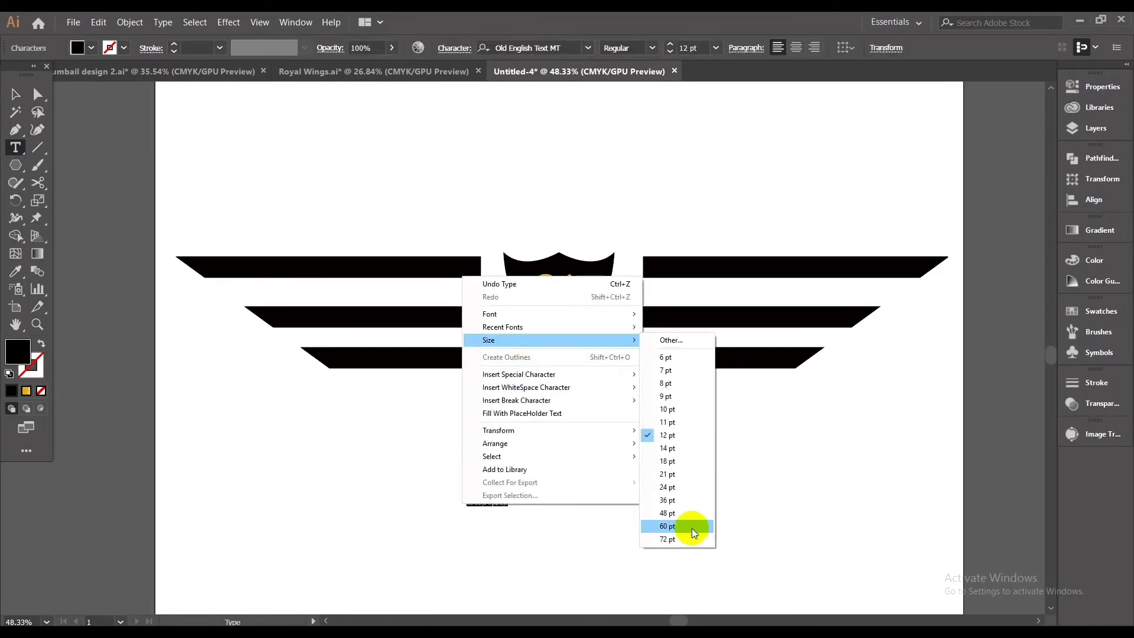
click(686, 537)
key(BackSpace)
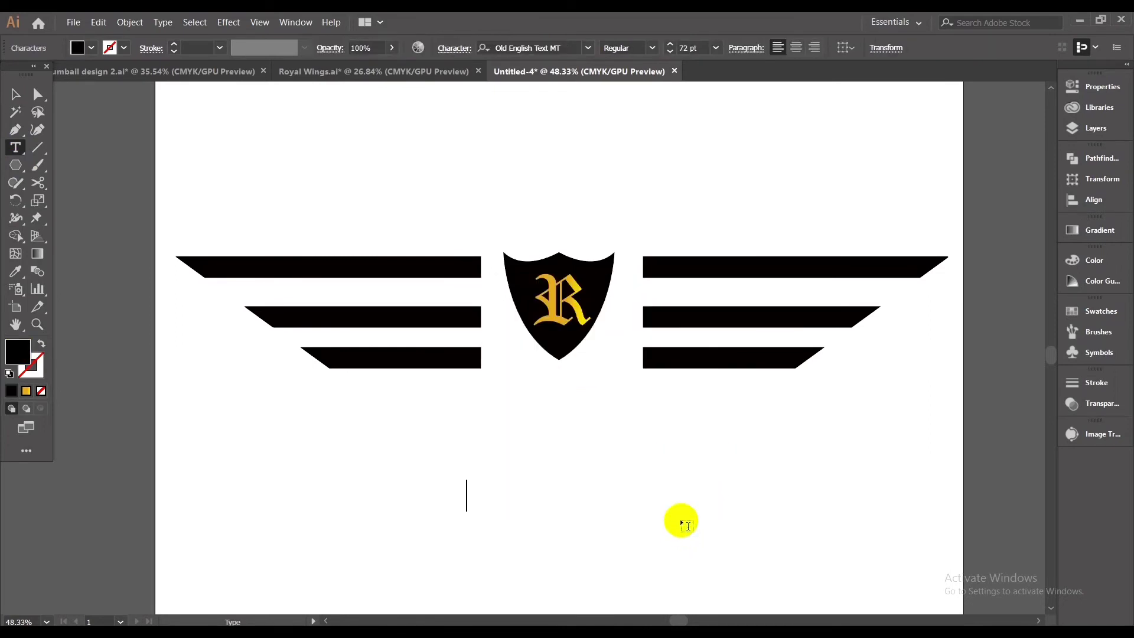
text(ROYAL )
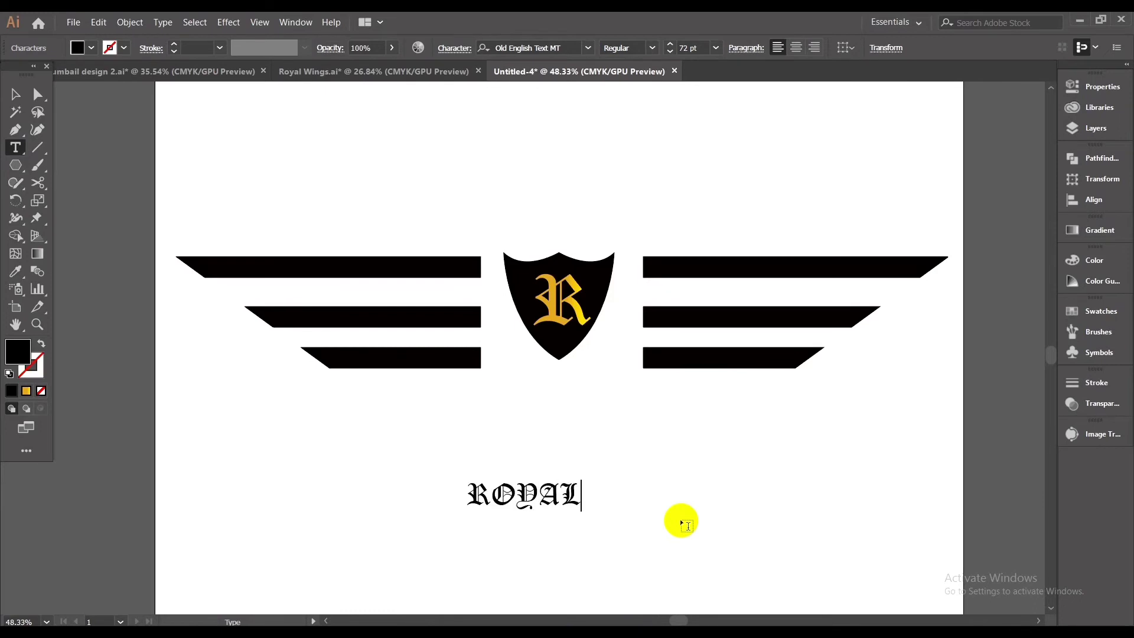
text(WIN)
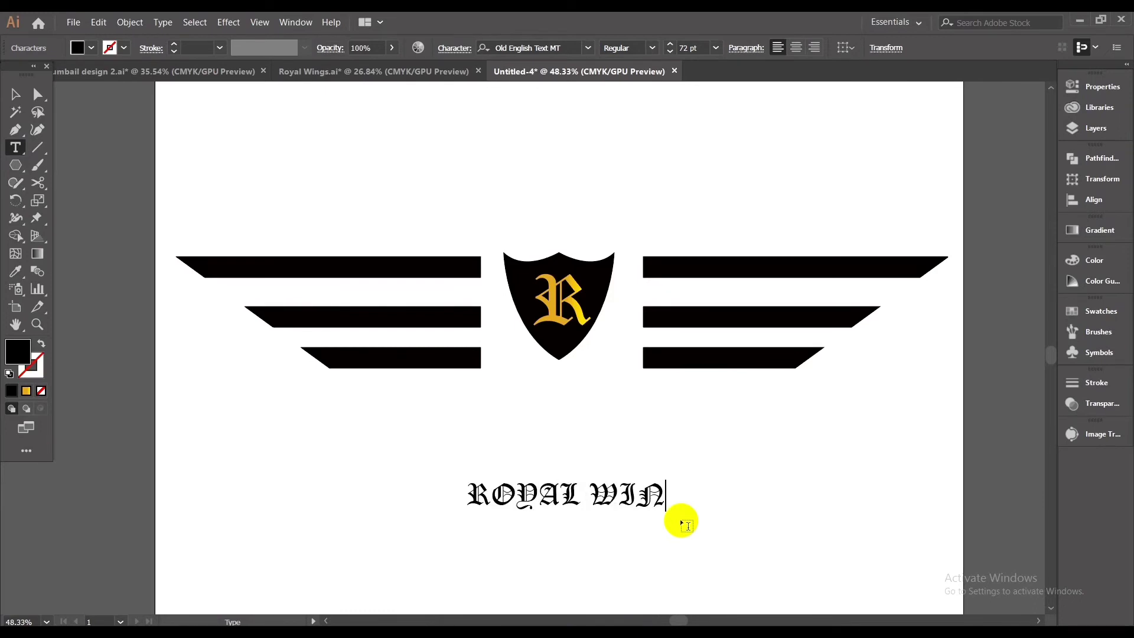
text(S)
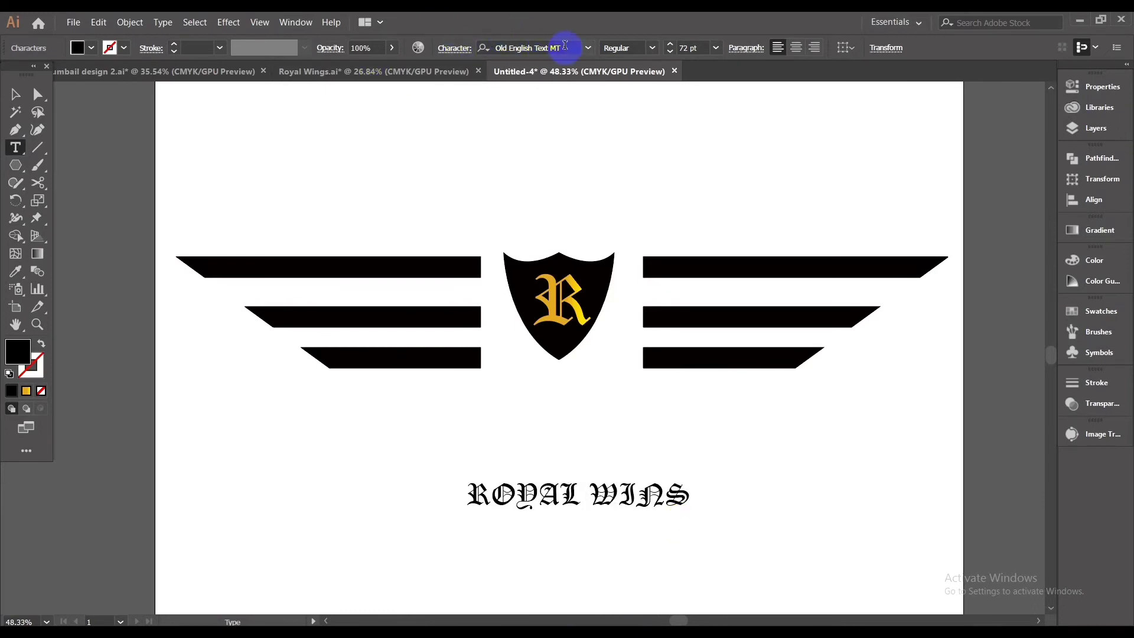
Step: Change the font of the "ROYAL WINS" text to Berlin Sans FB Demi Bold
click(589, 53)
click(567, 155)
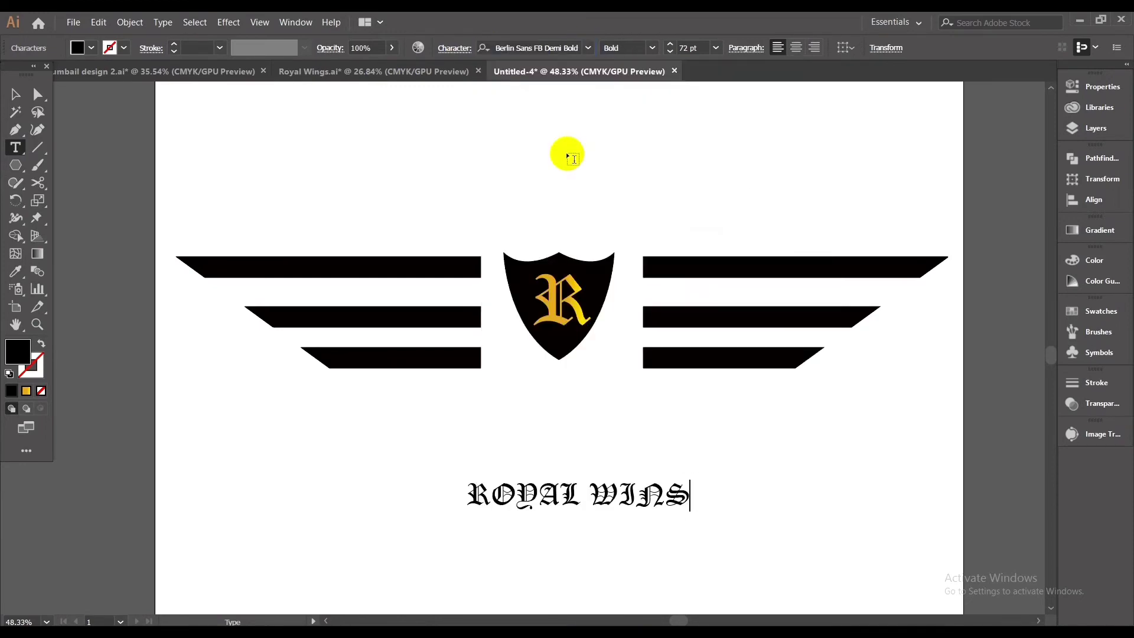
click(15, 96)
drag(534, 486, 223, 493)
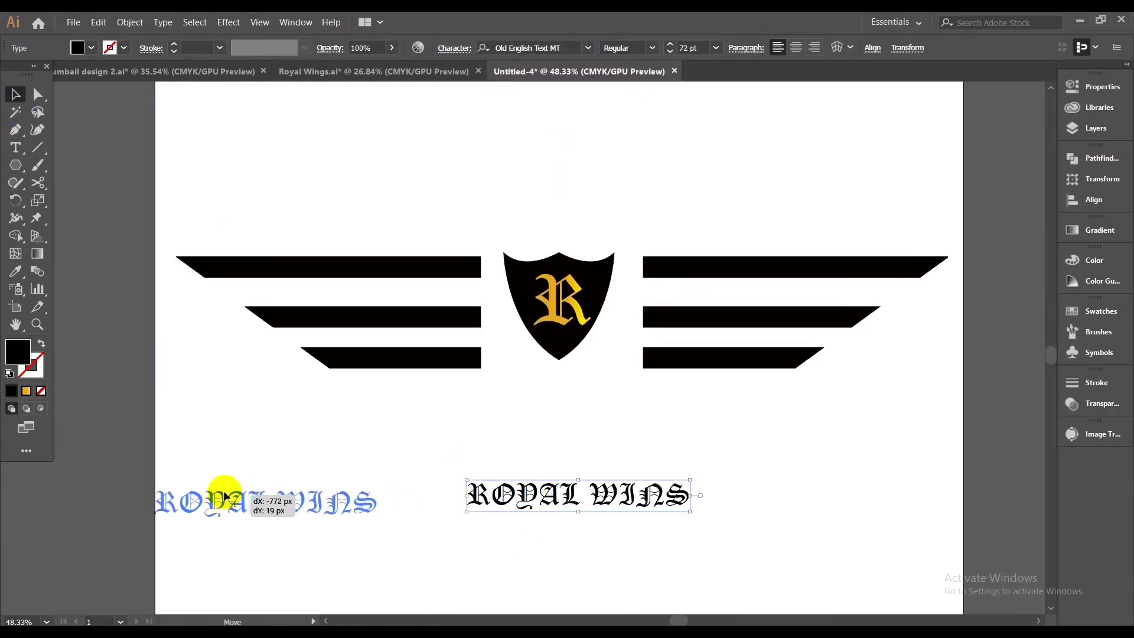
click(588, 47)
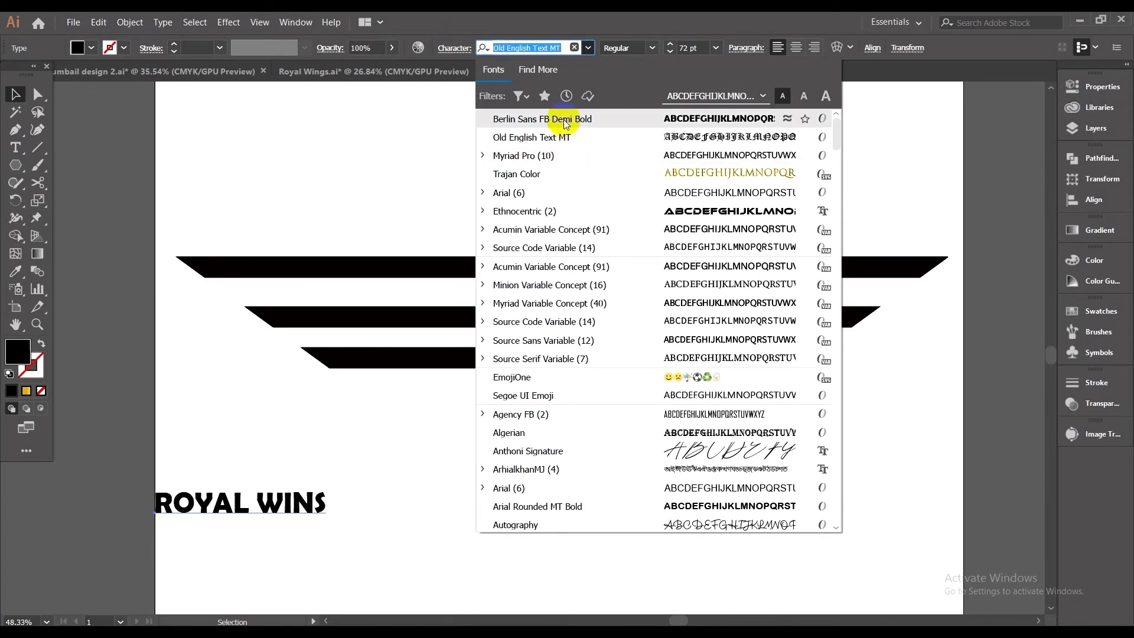
click(565, 120)
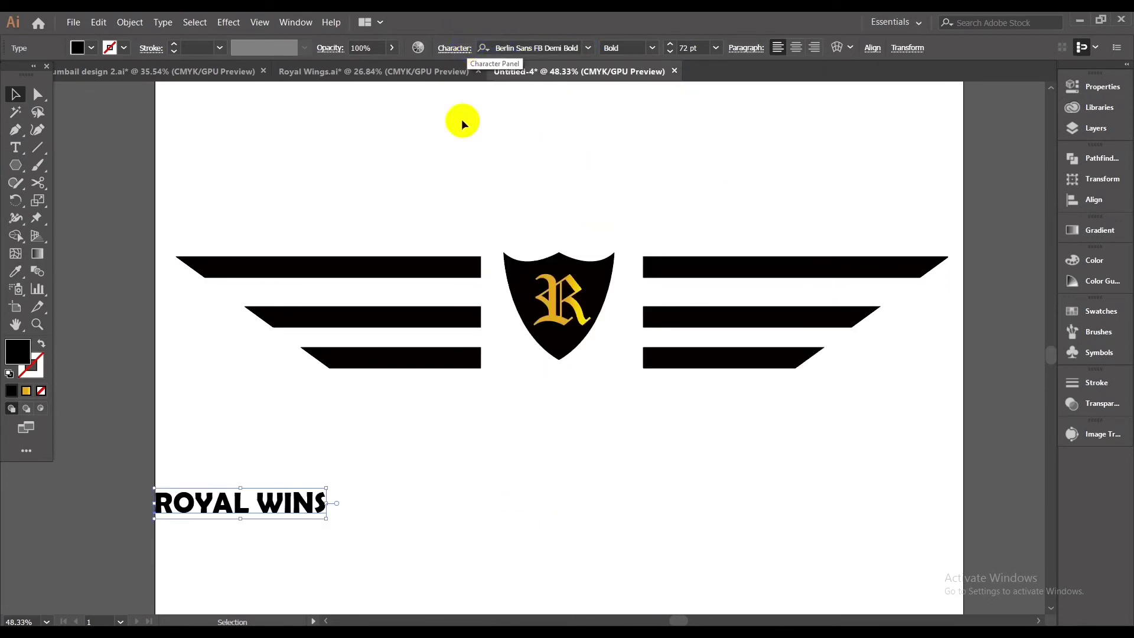
Step: Set the "ROYAL WINS" text's tracking to 100 and centre the text beneath the shield
drag(224, 500, 549, 436)
click(455, 48)
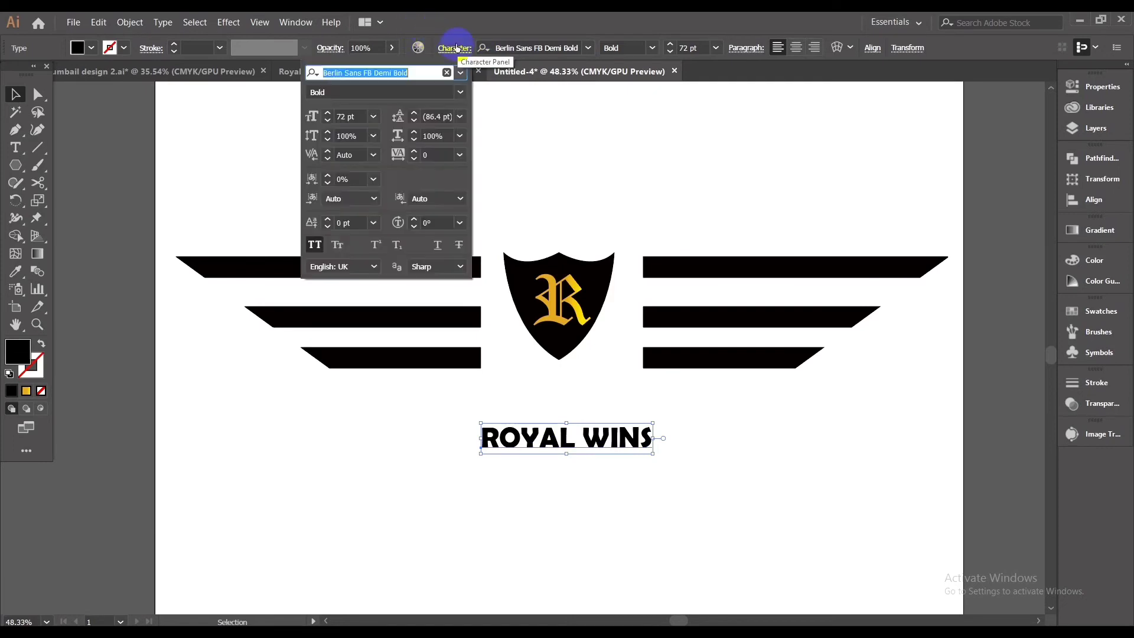
click(460, 155)
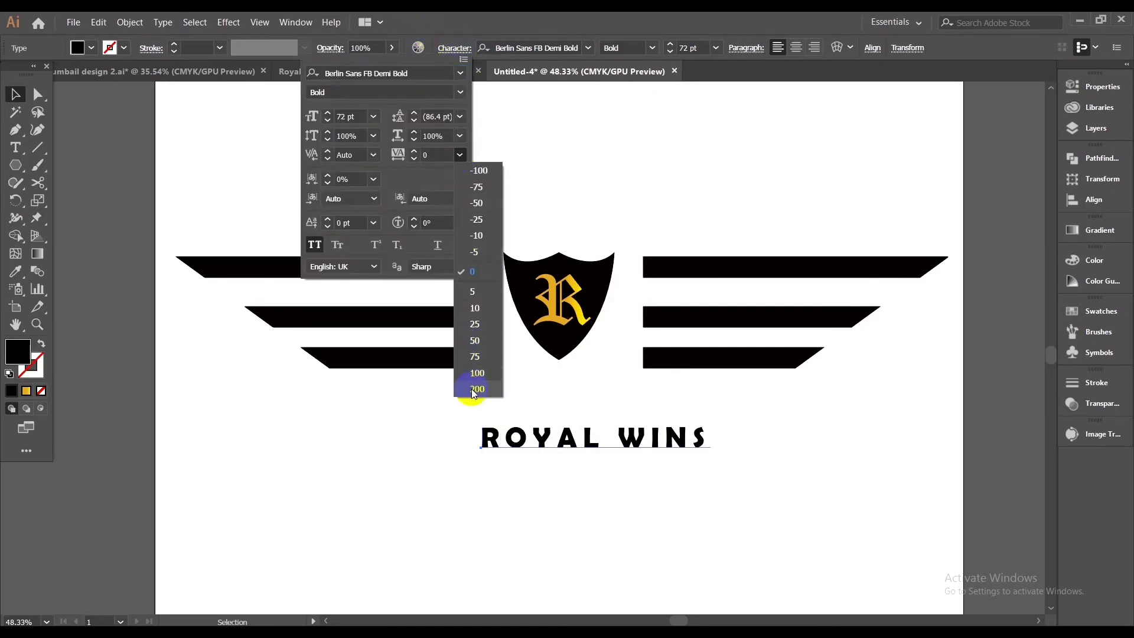
click(476, 373)
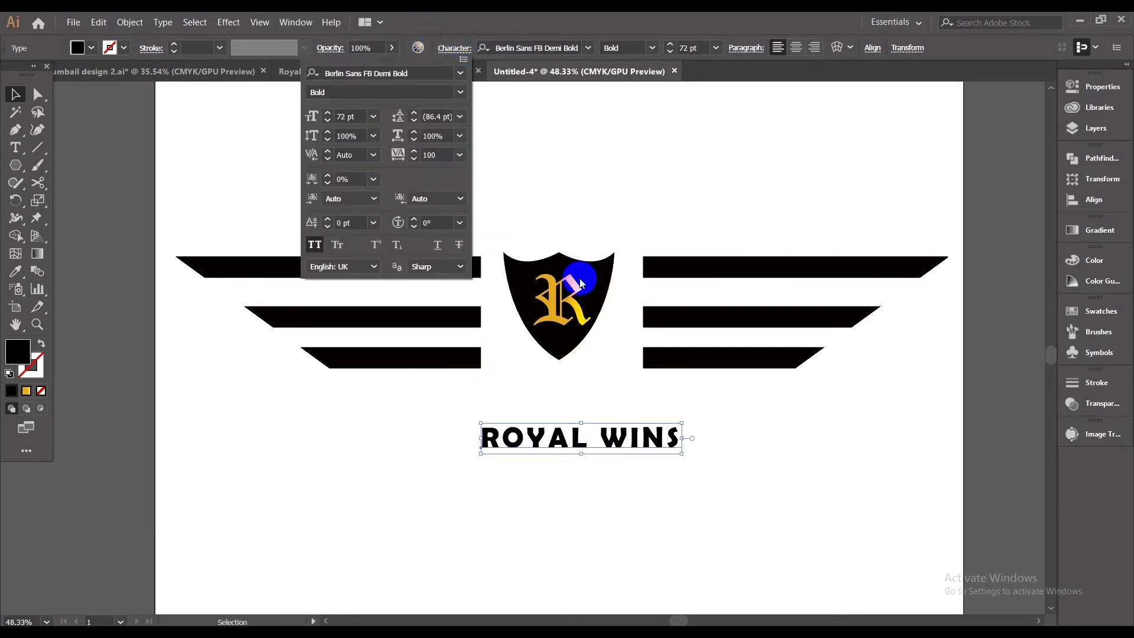
click(606, 202)
drag(535, 437, 513, 430)
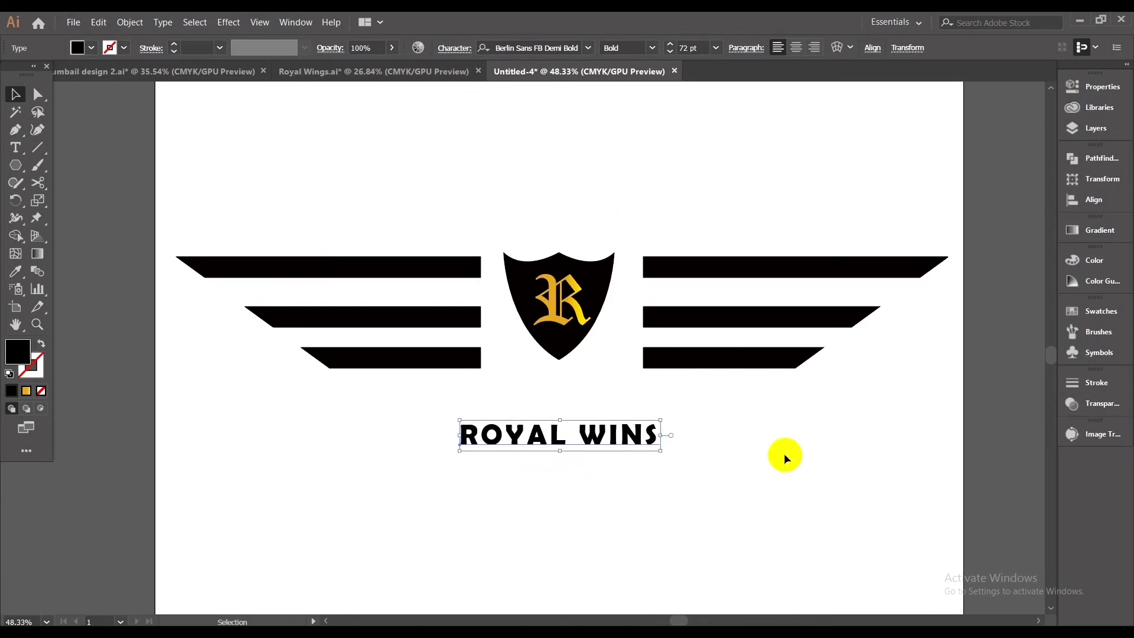
Step: Enlarge the "ROYAL WINS" caption slightly about its centre and convert the text to outlines
drag(661, 451, 678, 453)
right_click(738, 452)
click(798, 303)
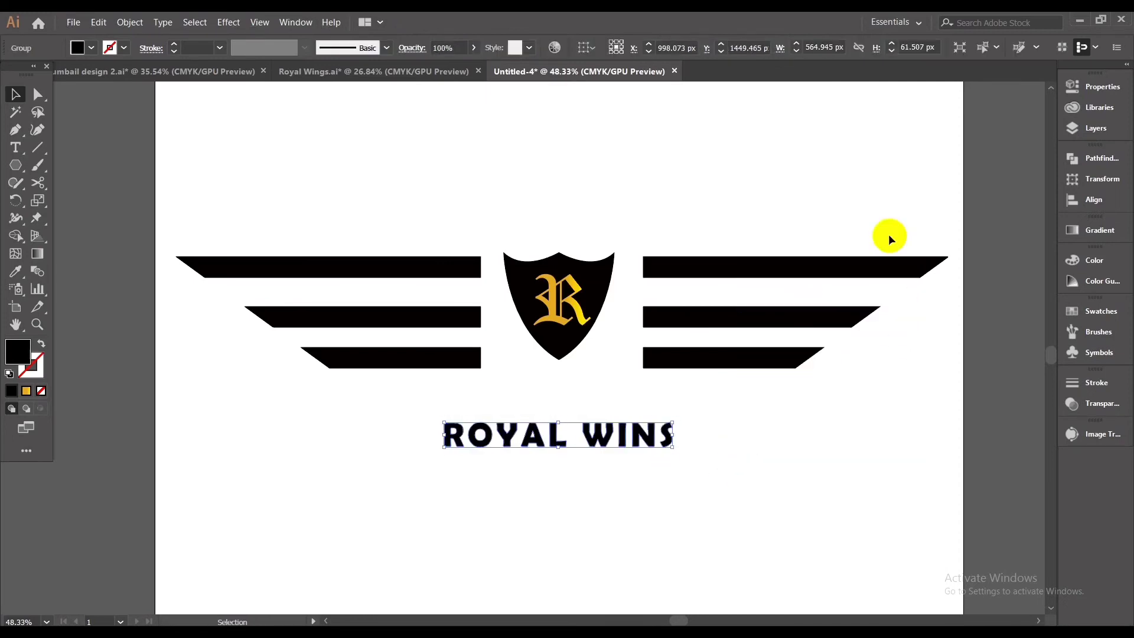
Step: Apply the emblem's black fill to the outlined caption by sampling the upper wing bar and the shield with the Eyedropper
click(16, 272)
click(675, 263)
click(587, 274)
click(16, 94)
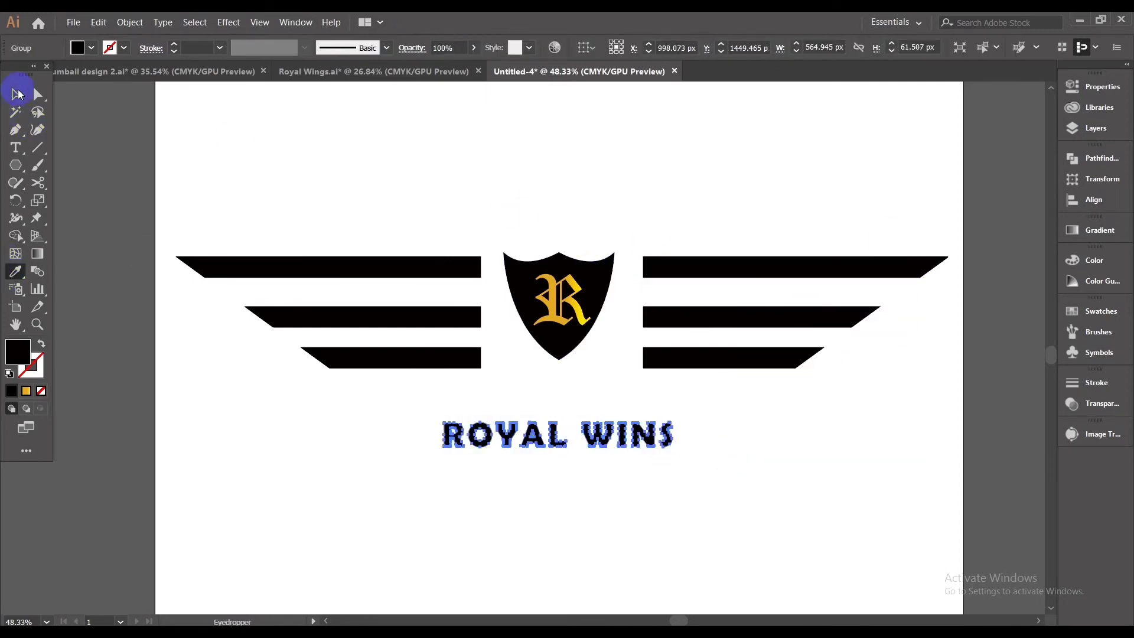
click(266, 131)
Step: Check the whole artwork by selecting the emblem together with its caption, and clear the selection
scroll(688, 508, down, 4)
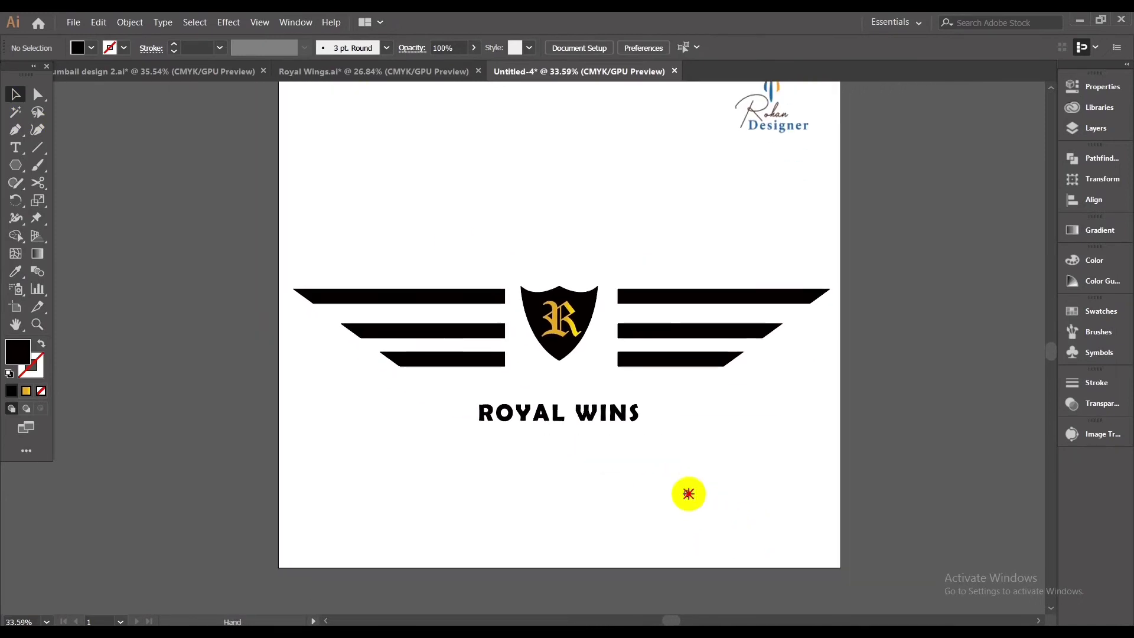
drag(347, 207, 807, 506)
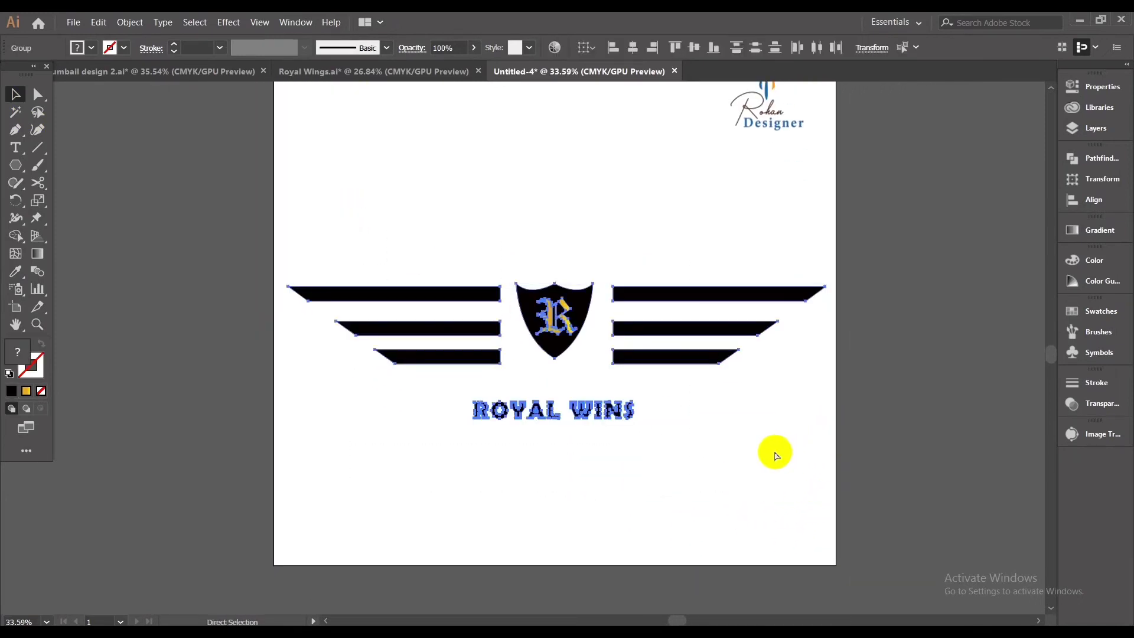
click(756, 456)
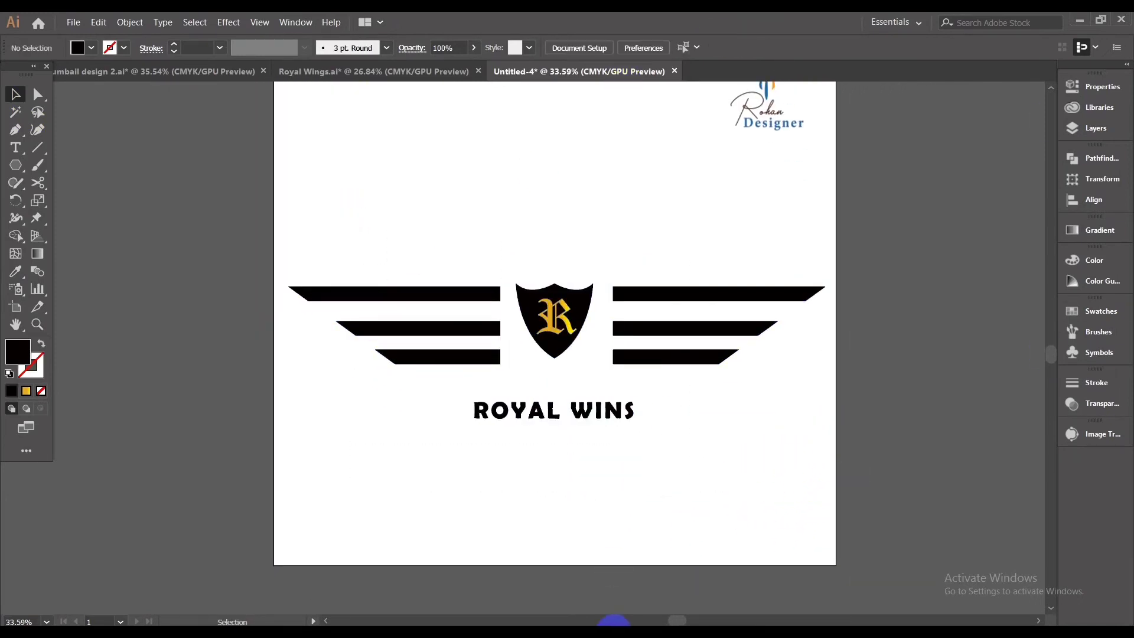
Step: Open the "3D Effect New logo Mockup" PSD from the LOGO Mockup folder in Photoshop
click(331, 633)
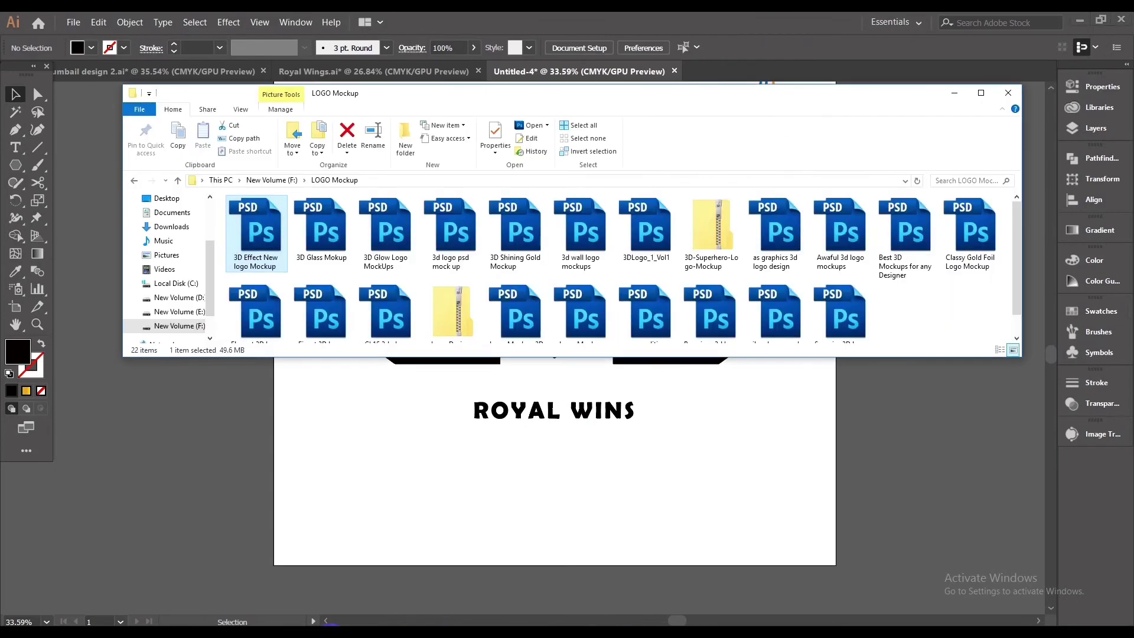
double_click(264, 242)
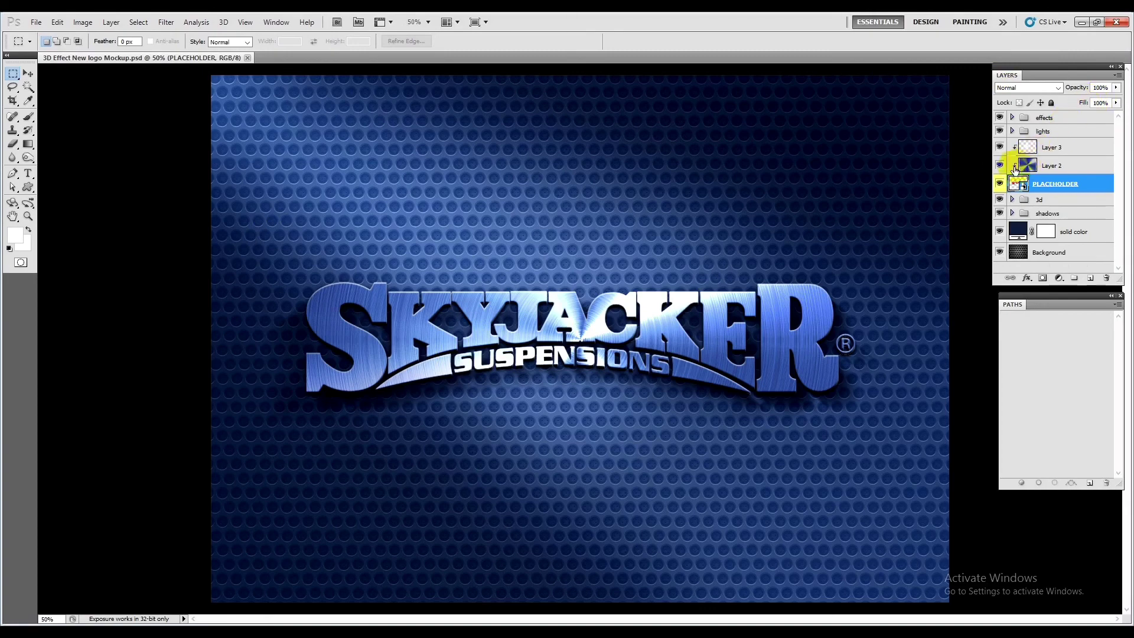
Step: Hide Layer 2 in the mockup and open the contents of the PLACEHOLDER smart object for editing
click(999, 166)
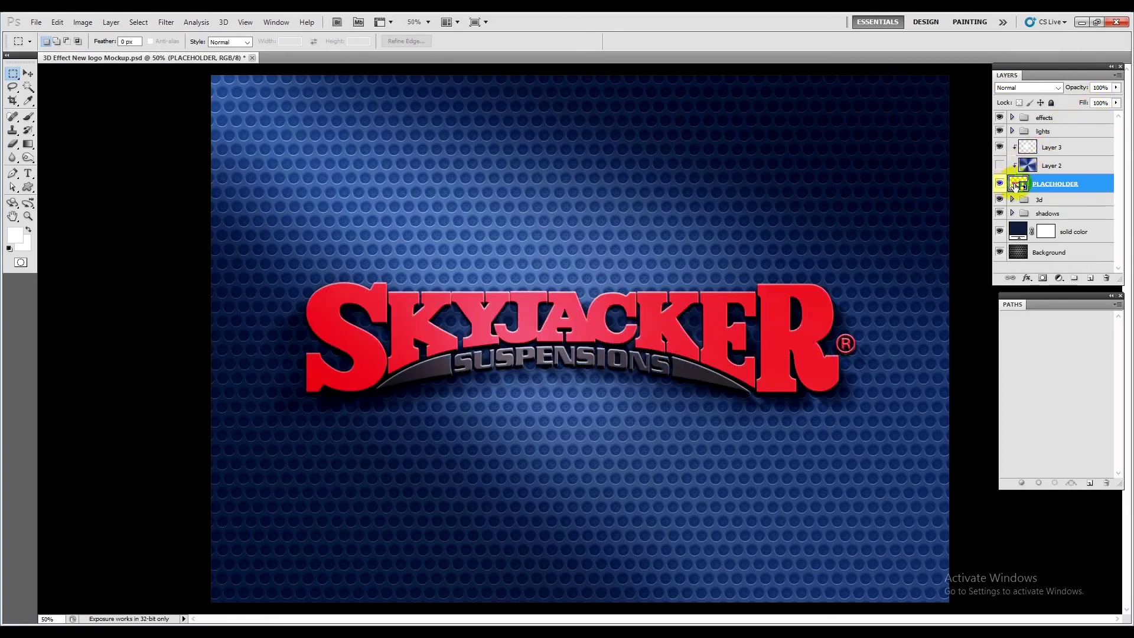
double_click(1015, 185)
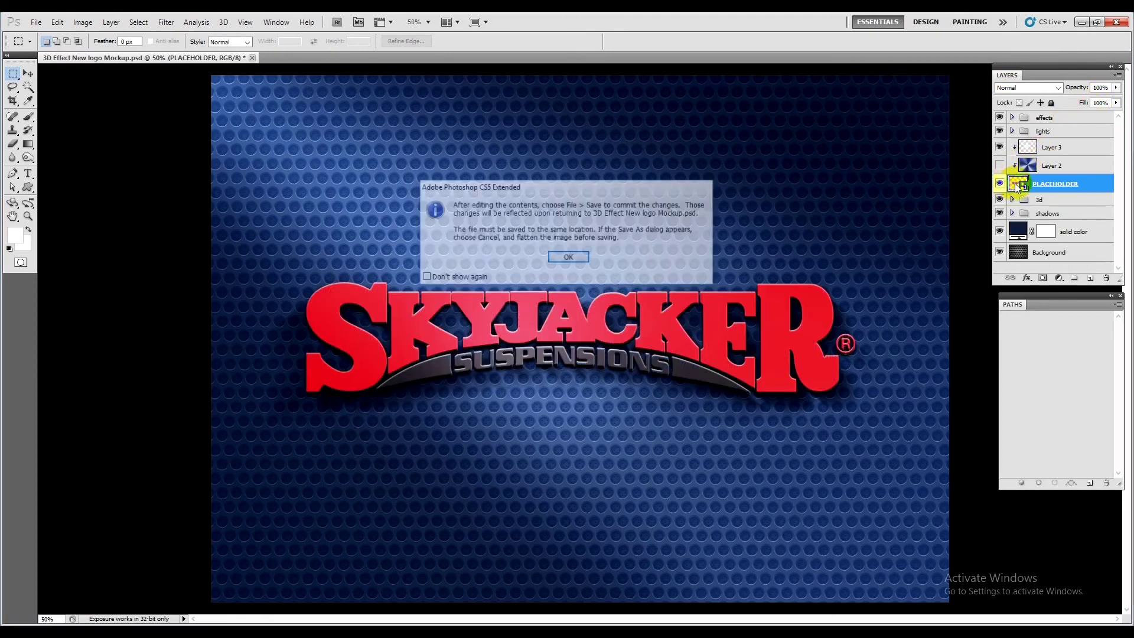
click(569, 259)
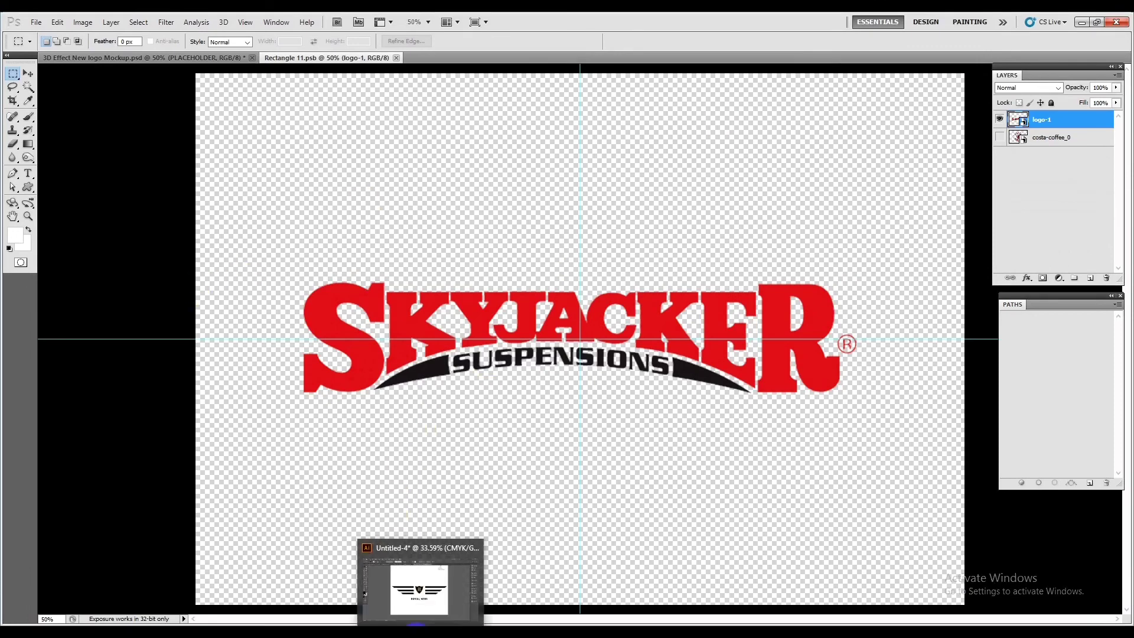
Step: Bring the winged R logo over from Illustrator and paste it into Rectangle 11.psb as a smart object
click(415, 632)
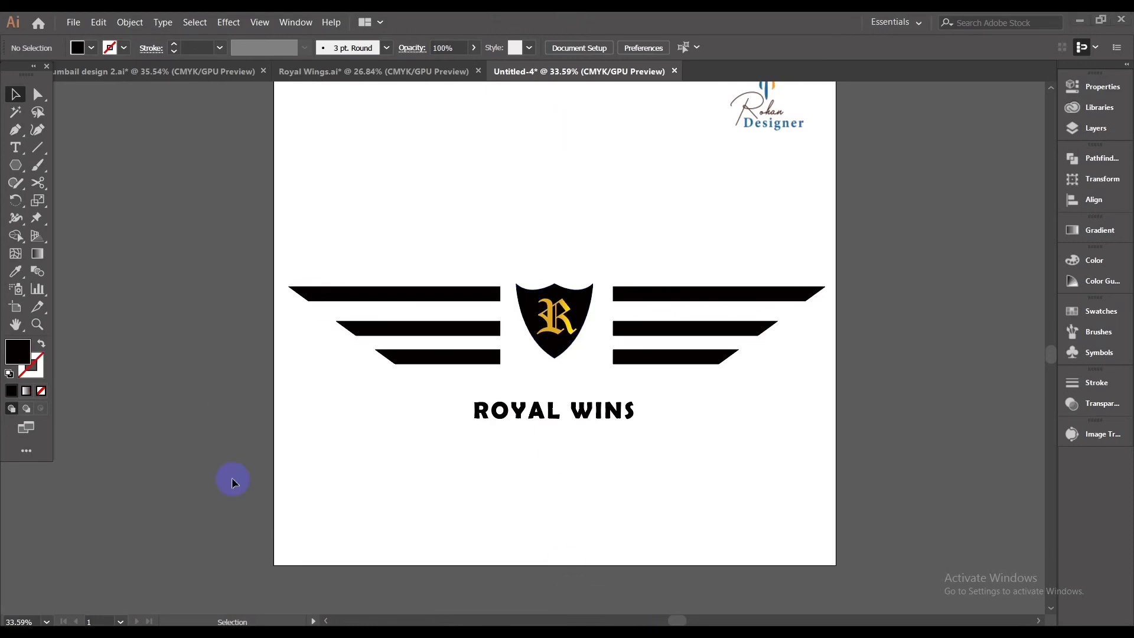
click(449, 626)
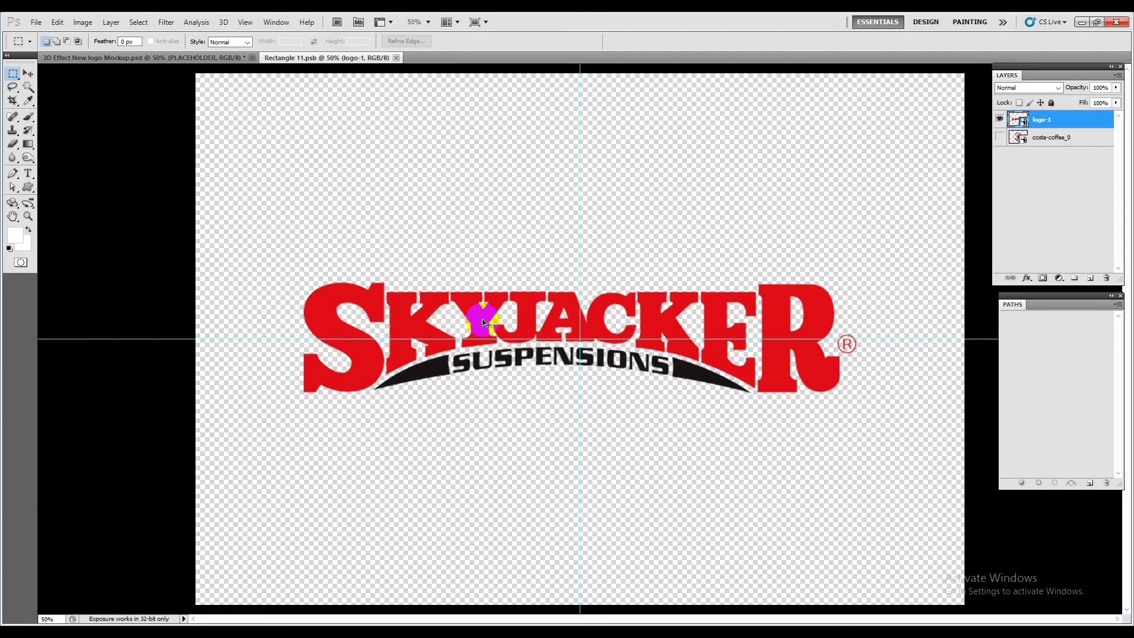
key(ctrl+v)
click(601, 215)
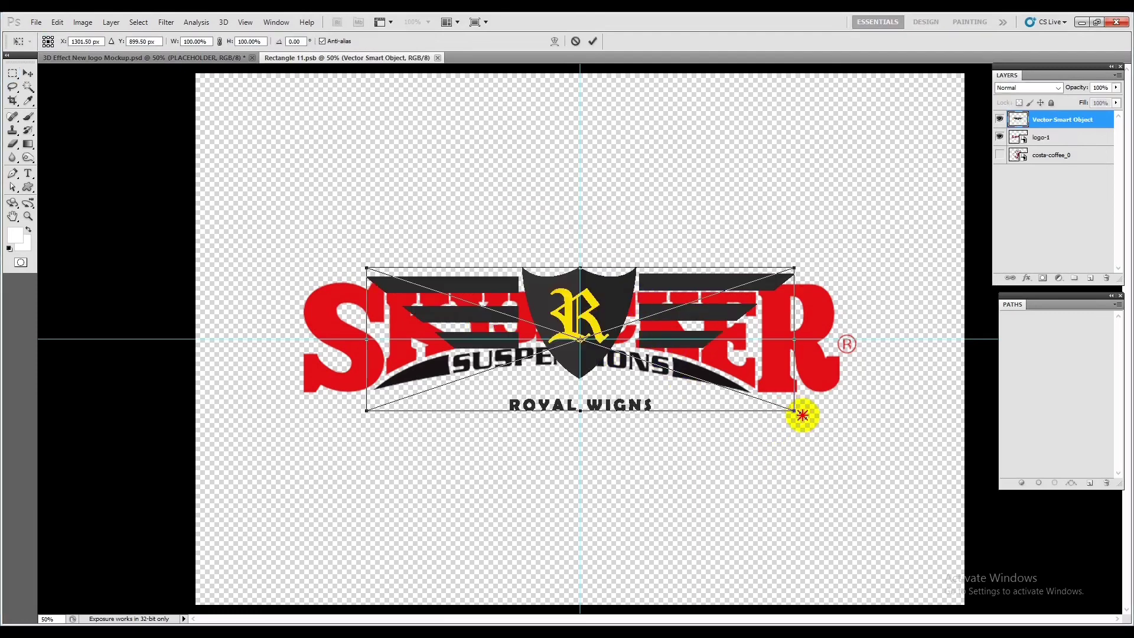
Step: Enlarge the pasted logo proportionally until it is wider than the Skyjacker artwork, centre it near the guides and commit the placement
drag(802, 415, 875, 437)
drag(543, 307, 555, 322)
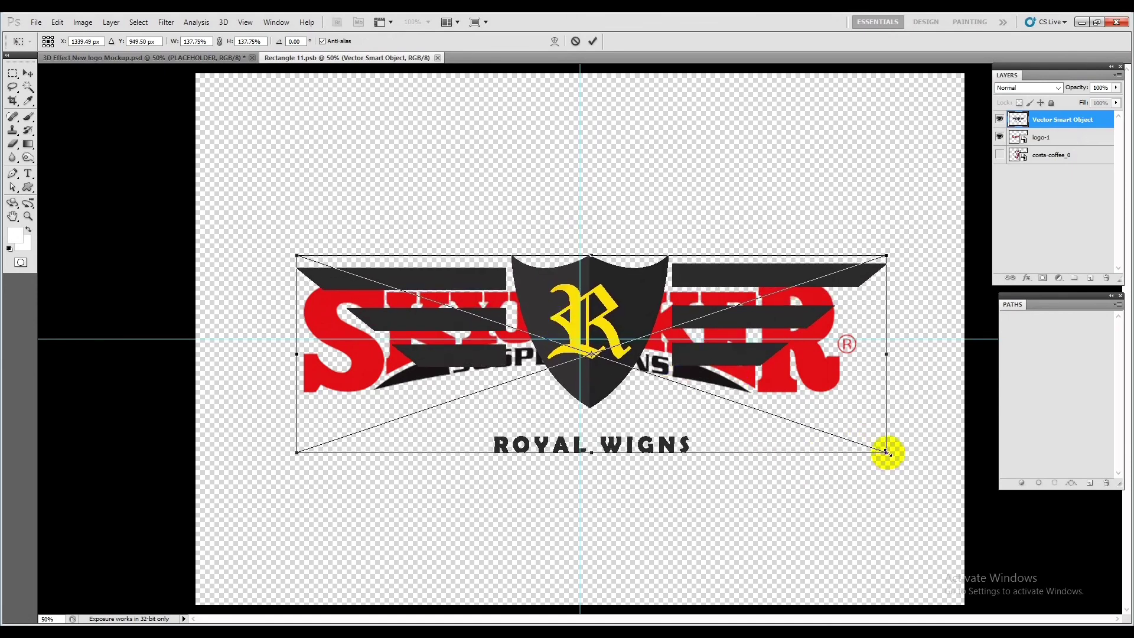
drag(886, 452, 906, 458)
drag(588, 358, 585, 355)
click(593, 41)
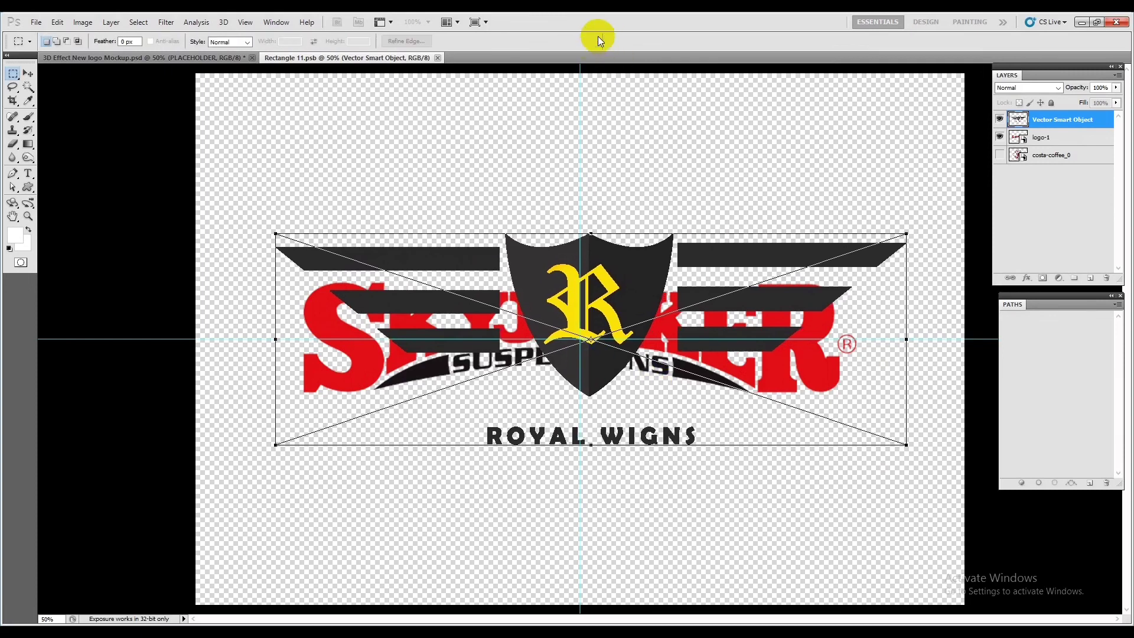
Step: Hide the logo-1 layer, then close Rectangle 11.psb and save its changes to update the mockup
click(999, 139)
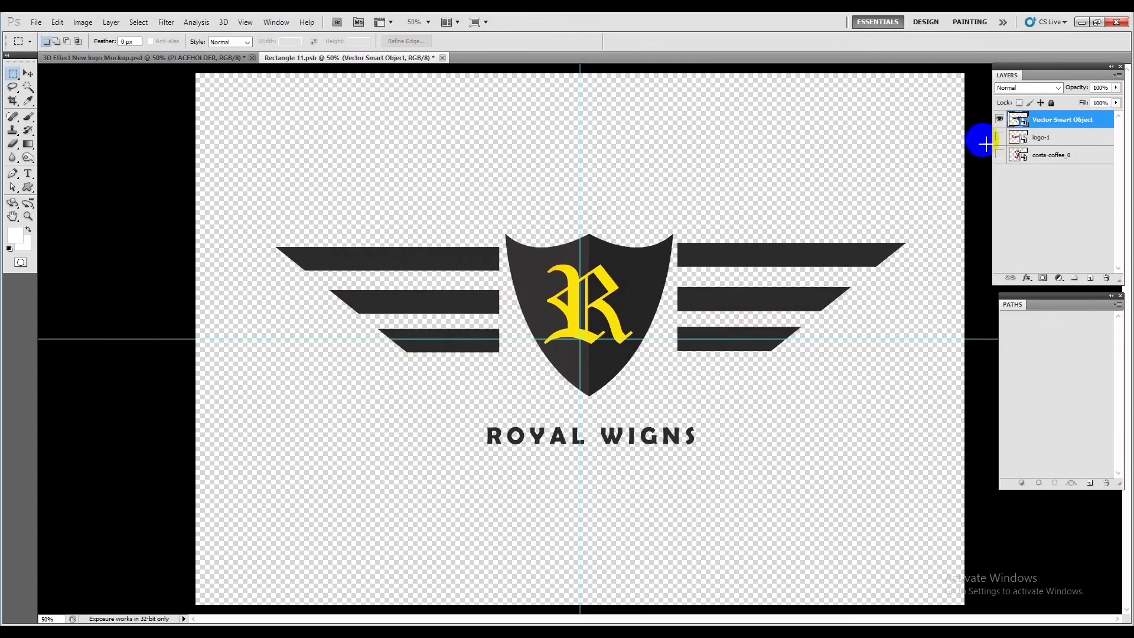
click(443, 57)
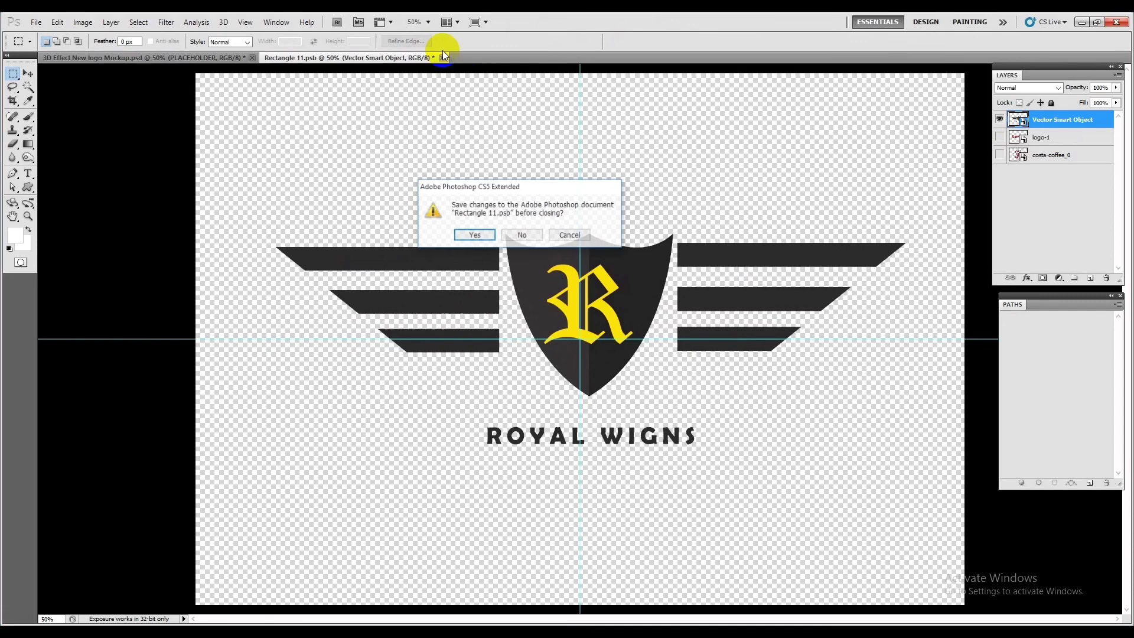
click(476, 235)
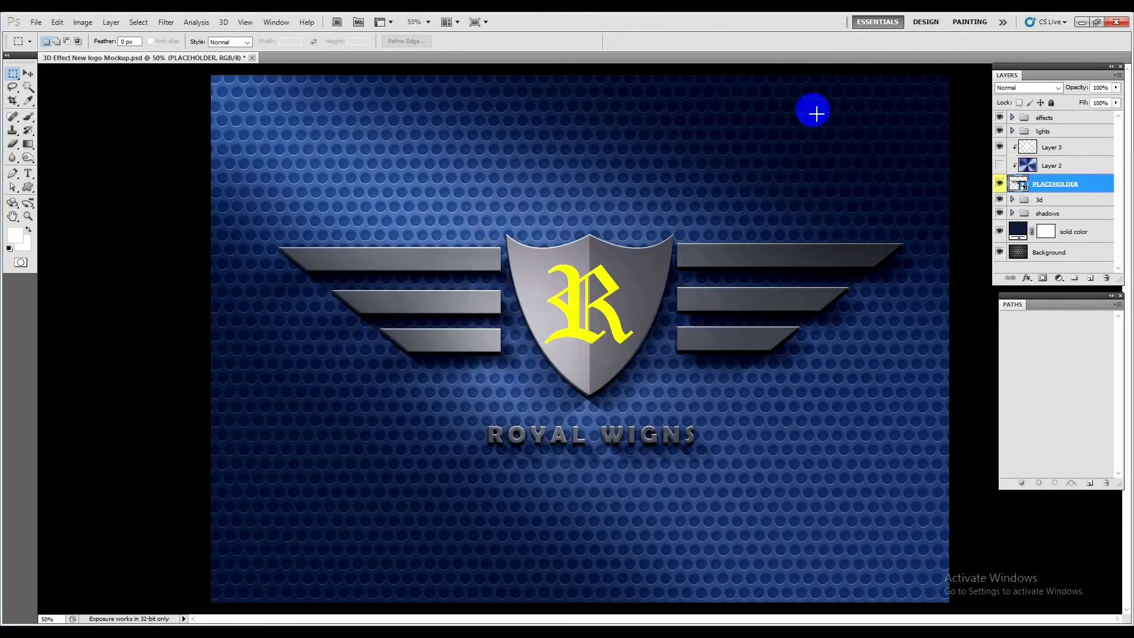
Step: Hide the lights group in the logo mockup
click(999, 131)
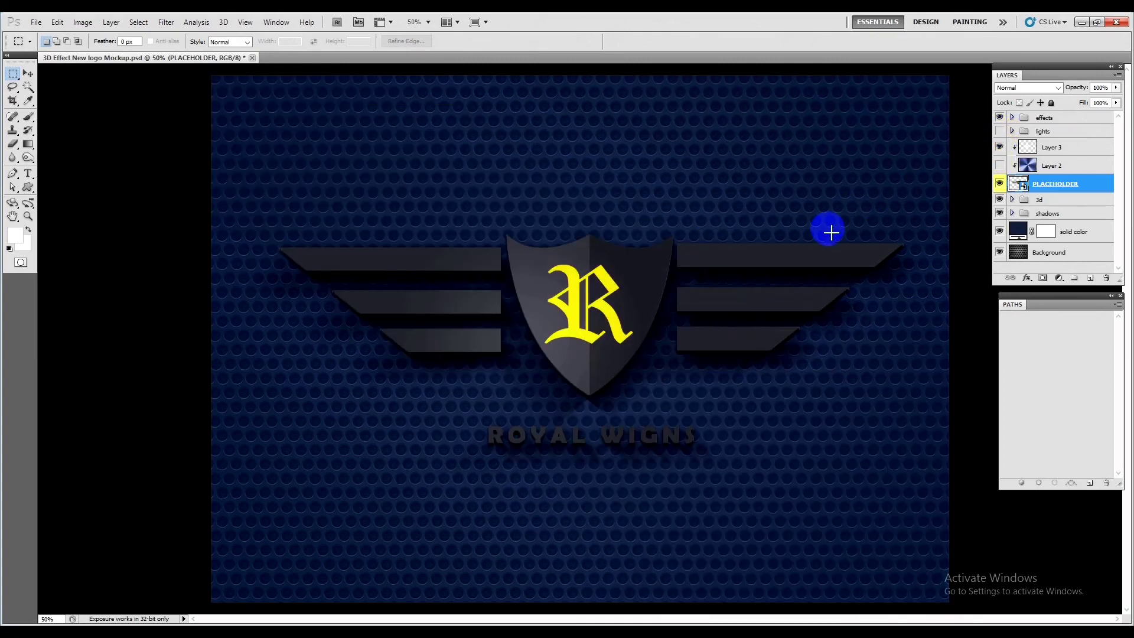